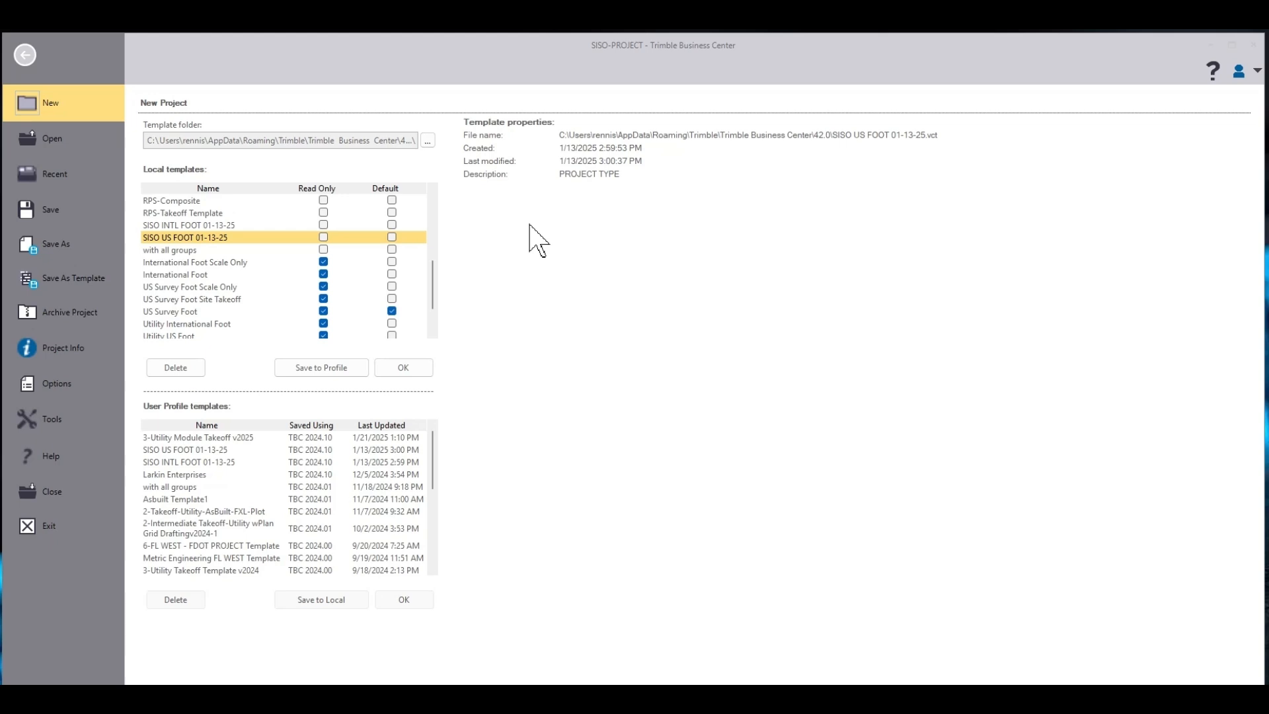
Create a new project from the US Survey Foot template without saving changes to the current project
{"action": "left_click", "coordinate": [185, 312]}
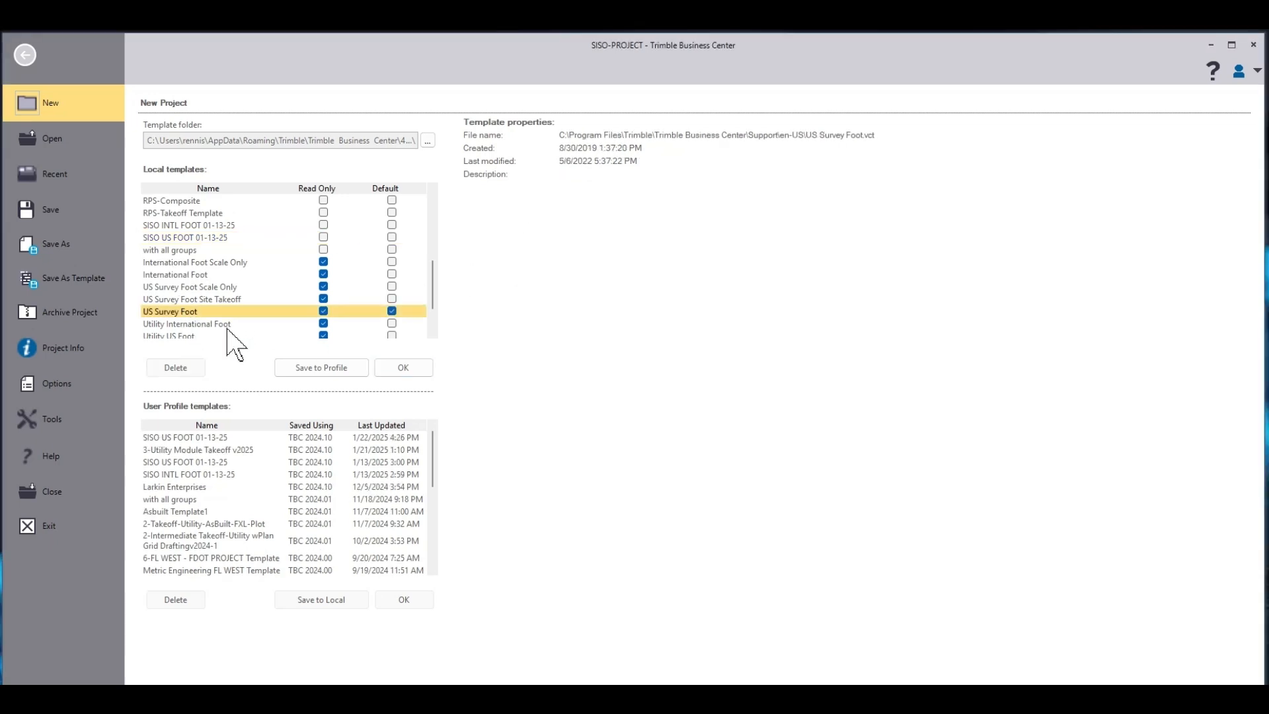
{"action": "left_click", "coordinate": [410, 368]}
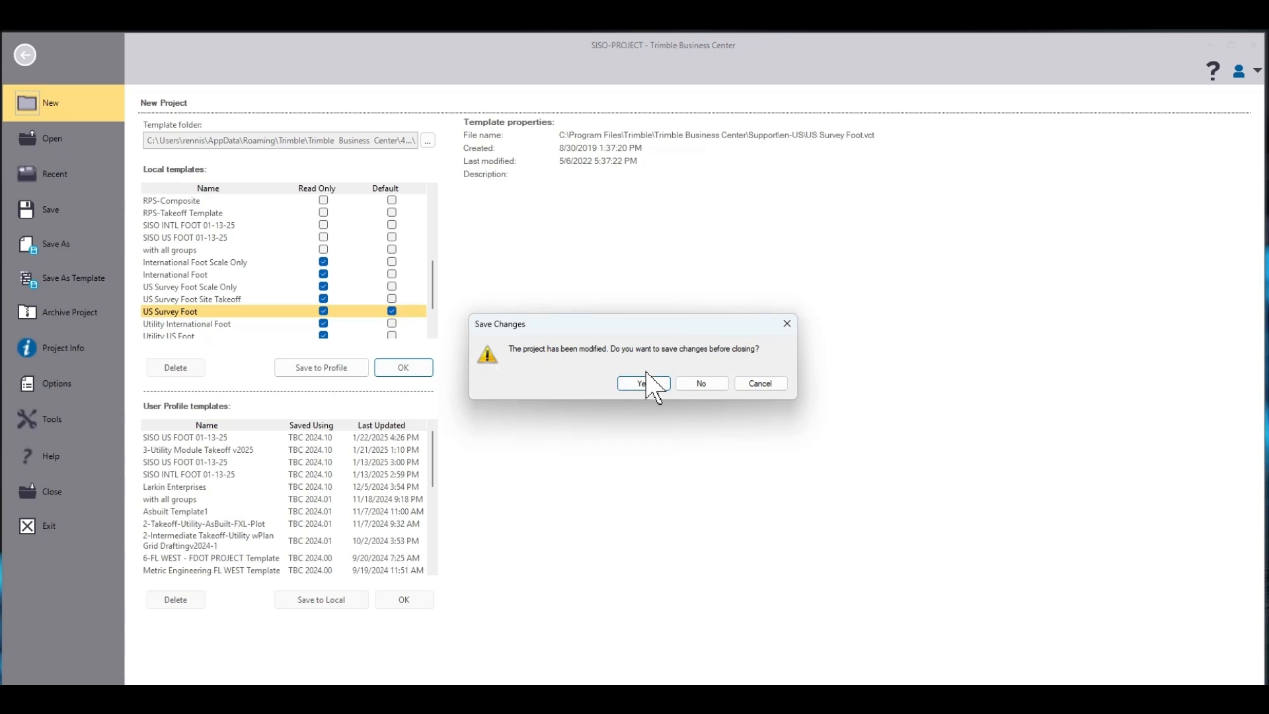
{"action": "left_click", "coordinate": [702, 385]}
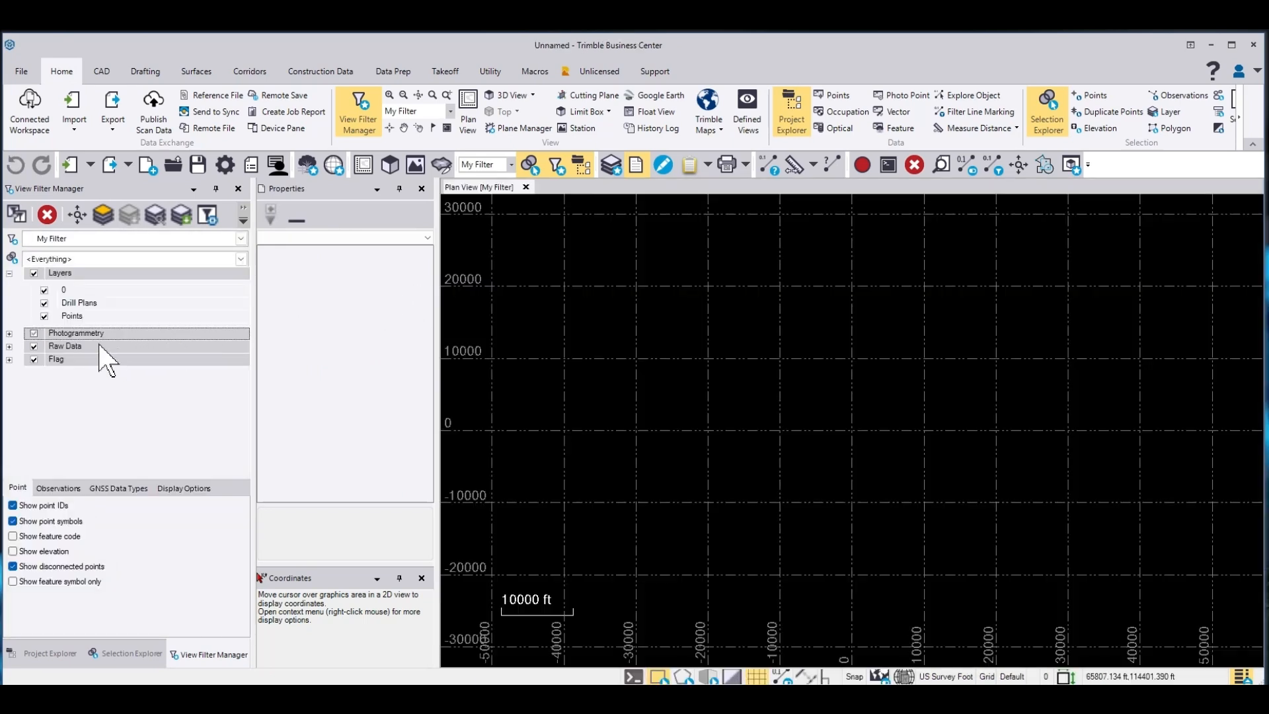
Open the advanced view filter settings and hide the Photogrammetry, Raw Data and Flag categories
{"action": "left_click", "coordinate": [207, 216]}
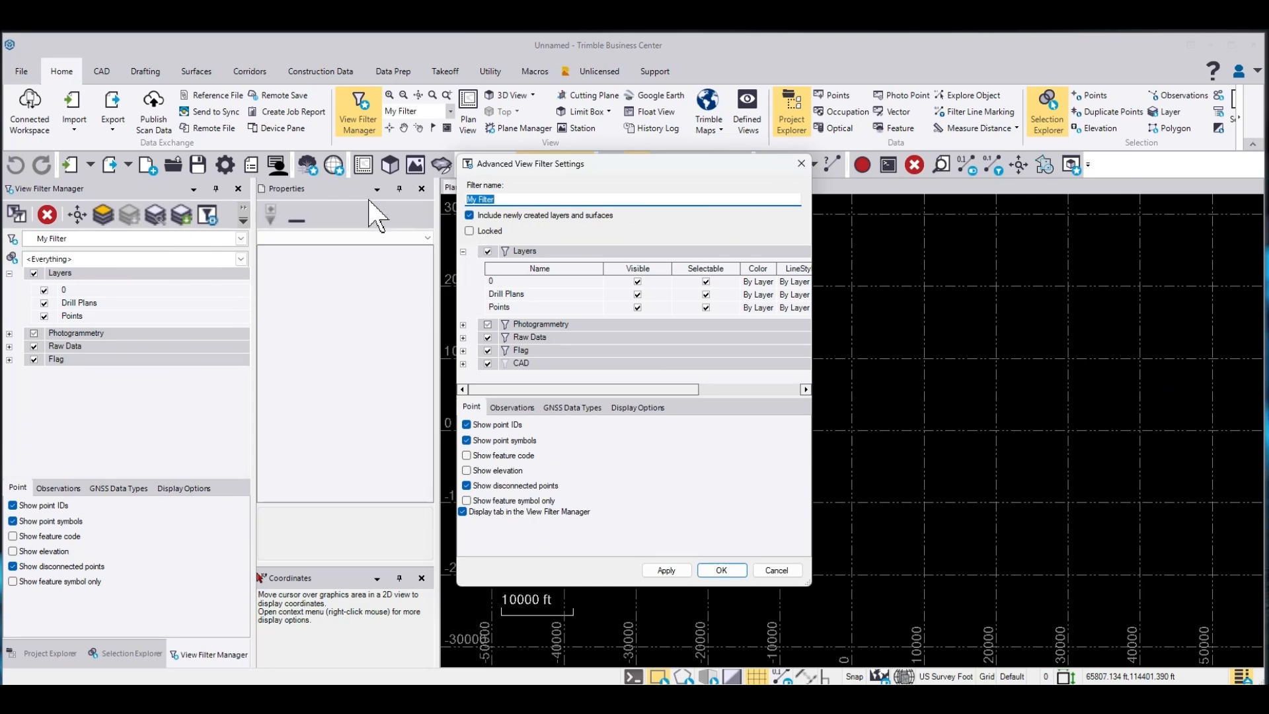
{"action": "right_click", "coordinate": [535, 324]}
{"action": "left_click", "coordinate": [561, 443]}
{"action": "right_click", "coordinate": [521, 337]}
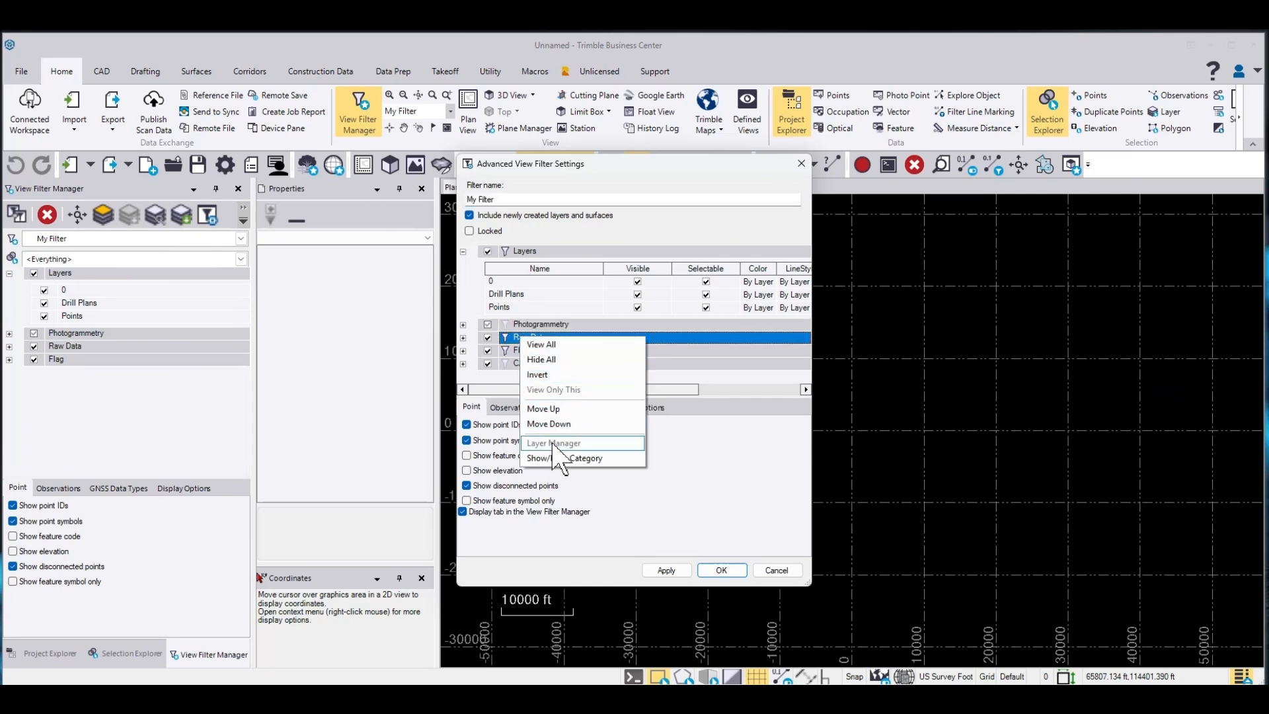
{"action": "left_click", "coordinate": [562, 457]}
{"action": "right_click", "coordinate": [521, 351]}
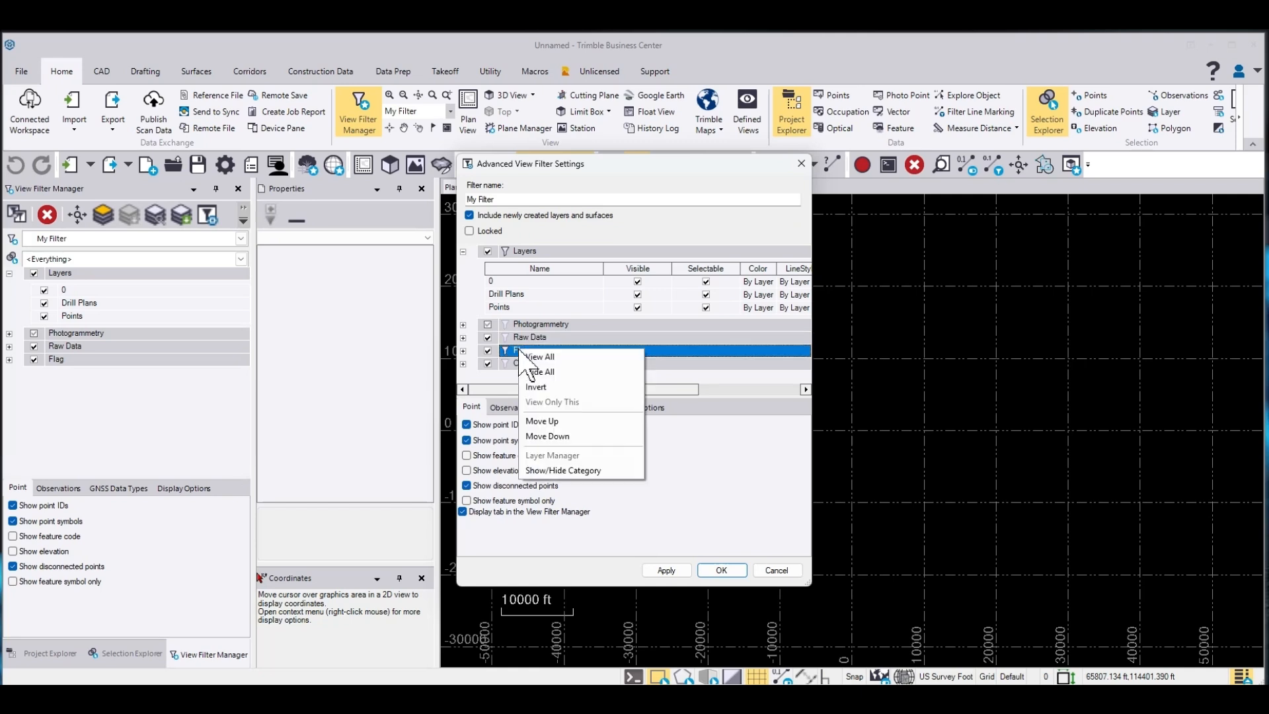
{"action": "left_click", "coordinate": [560, 470]}
Hide the Observations and GNSS Data Types tabs from the View Filter Manager and confirm the filter settings
{"action": "left_click", "coordinate": [513, 407]}
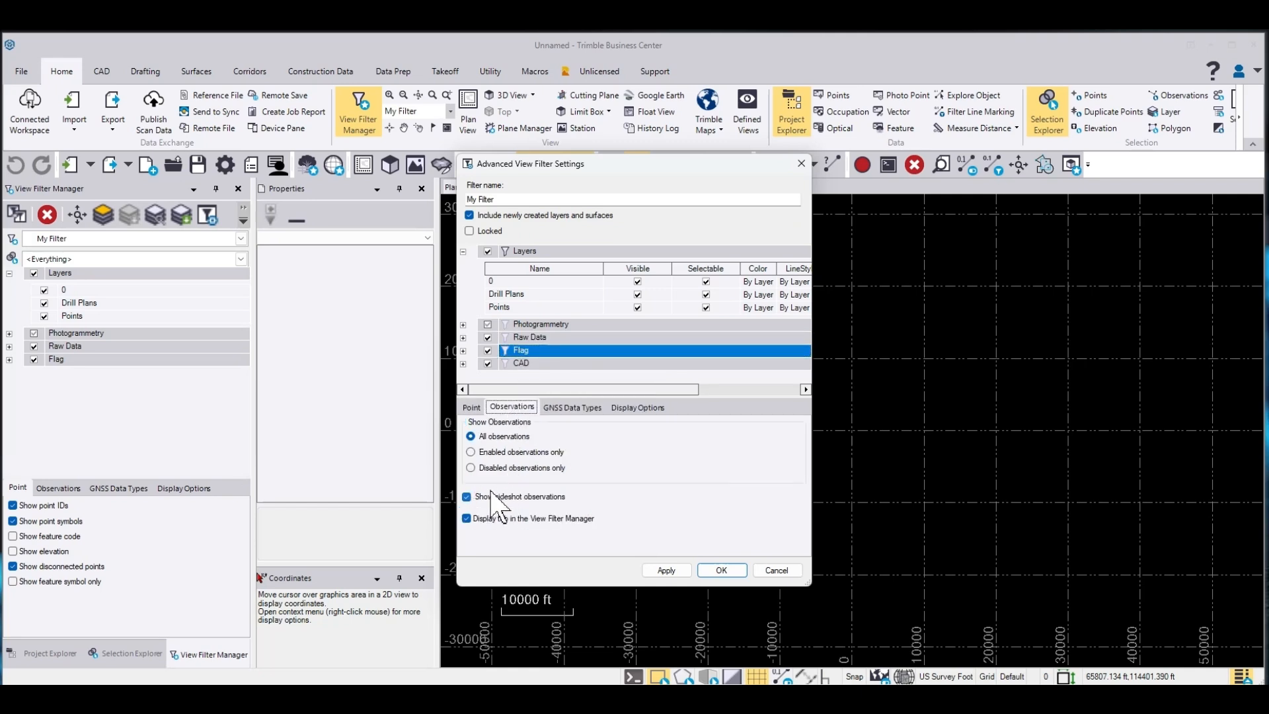
{"action": "left_click", "coordinate": [573, 407]}
{"action": "scroll", "coordinate": [491, 508], "scroll_direction": "down", "scroll_amount": 2}
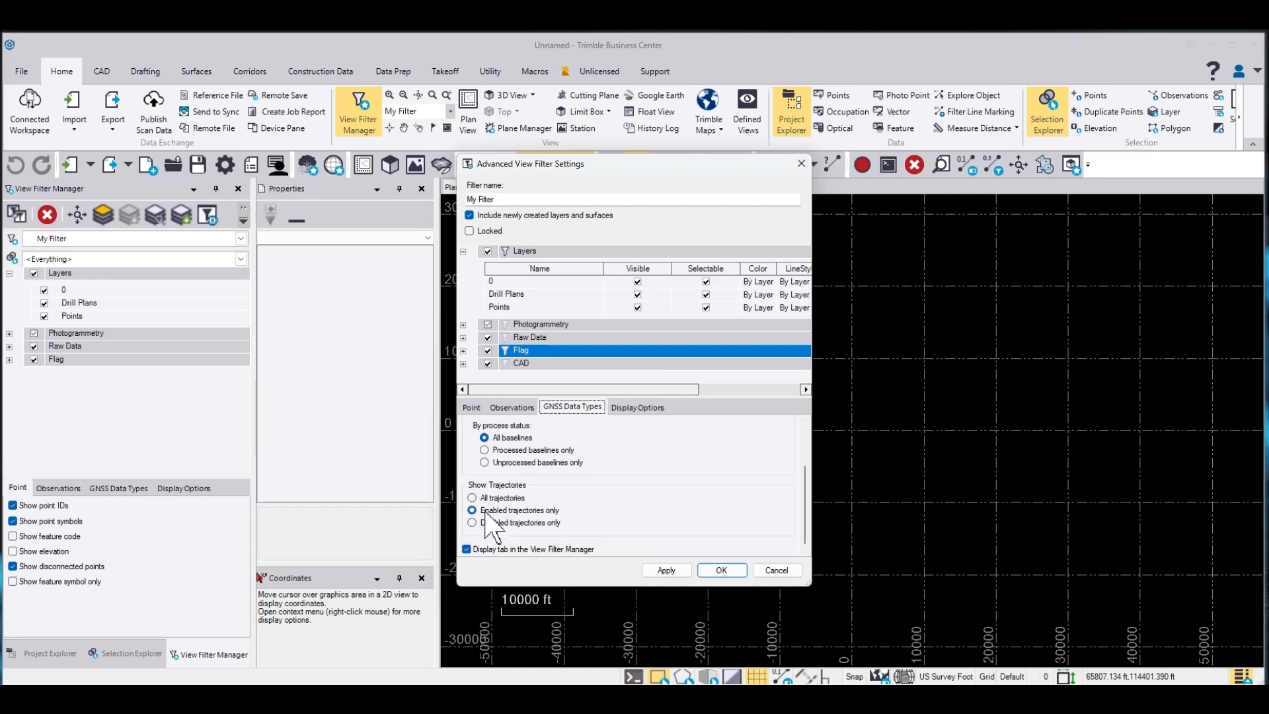
{"action": "left_click", "coordinate": [467, 549]}
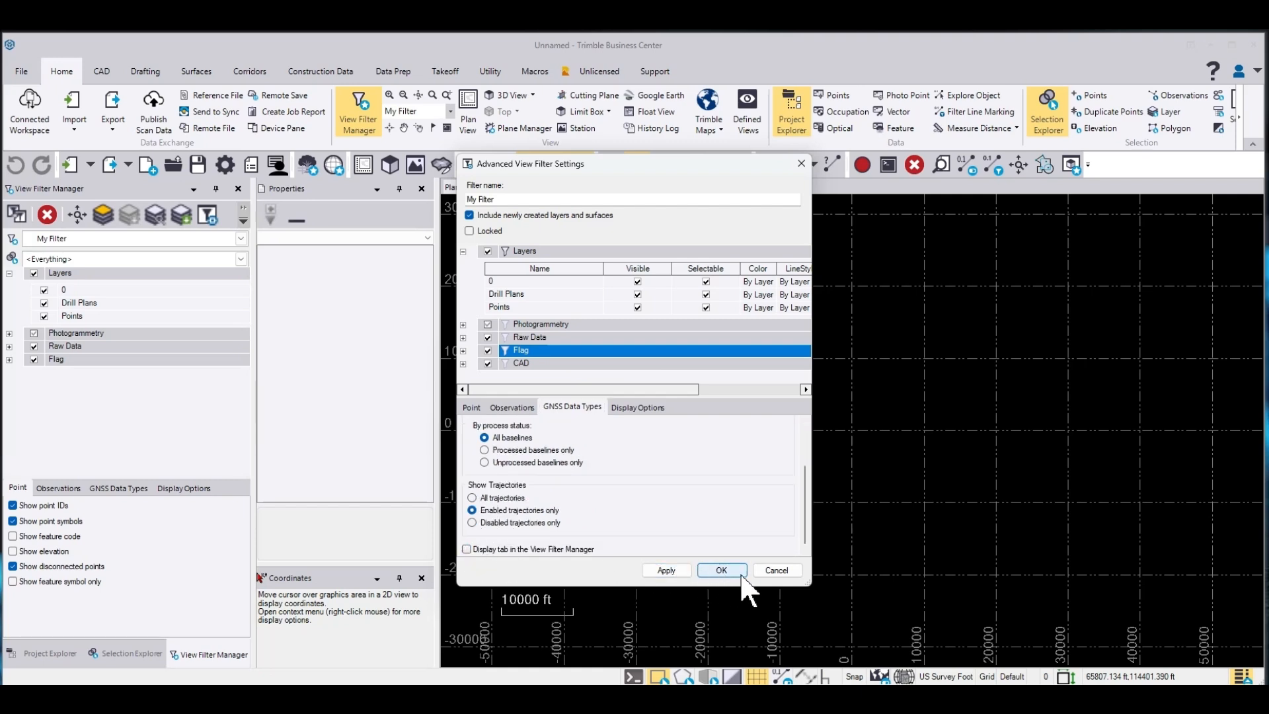
{"action": "left_click", "coordinate": [722, 570]}
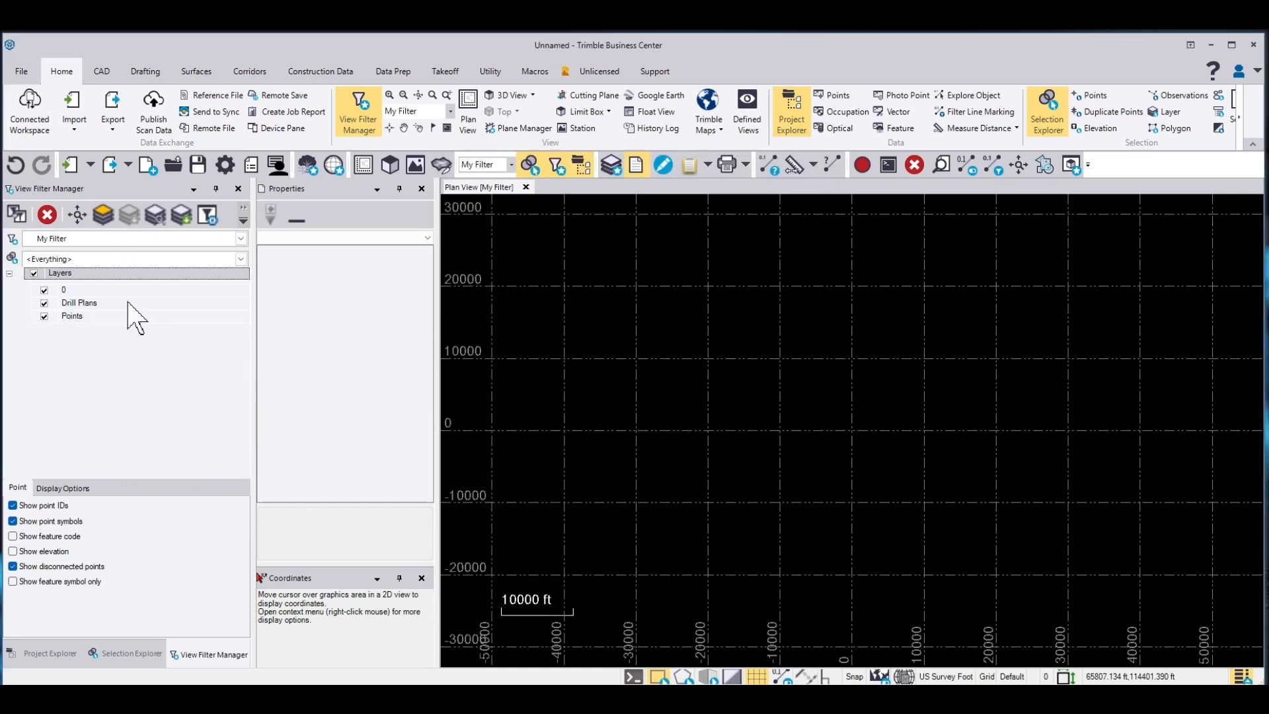
Save the project as CATEGORIZE
{"action": "left_click", "coordinate": [74, 121]}
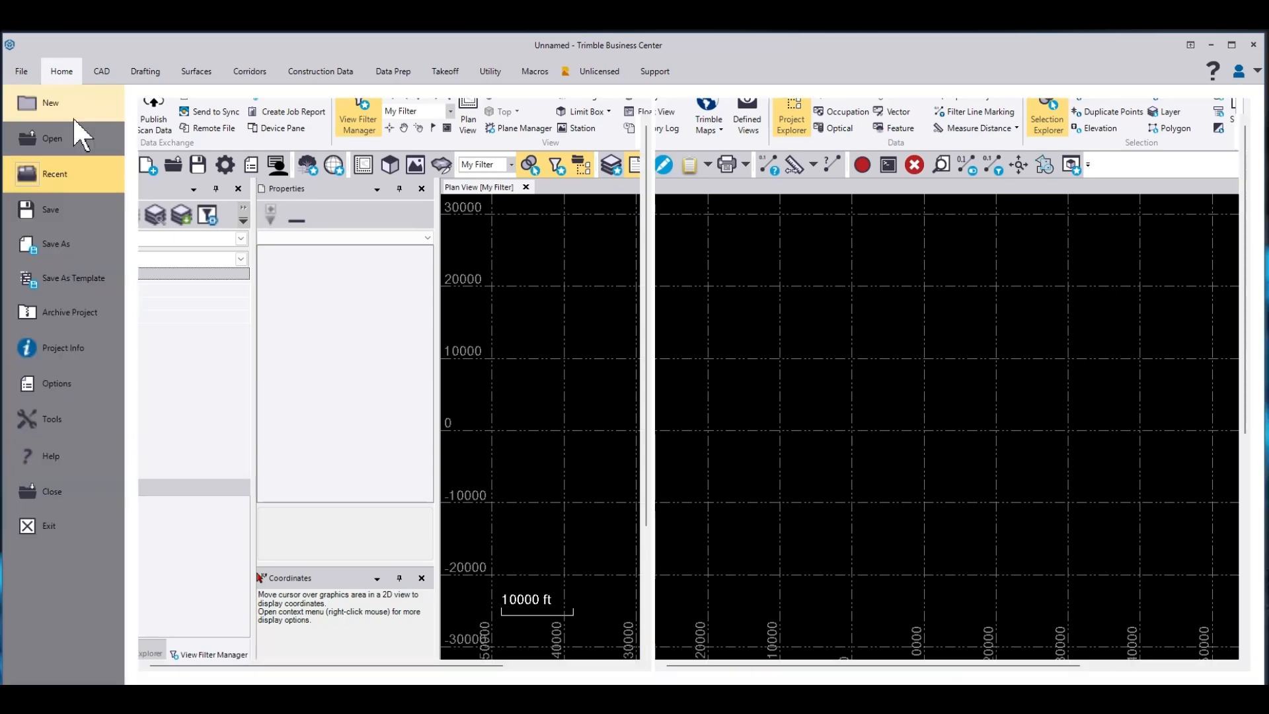
{"action": "left_click", "coordinate": [65, 245]}
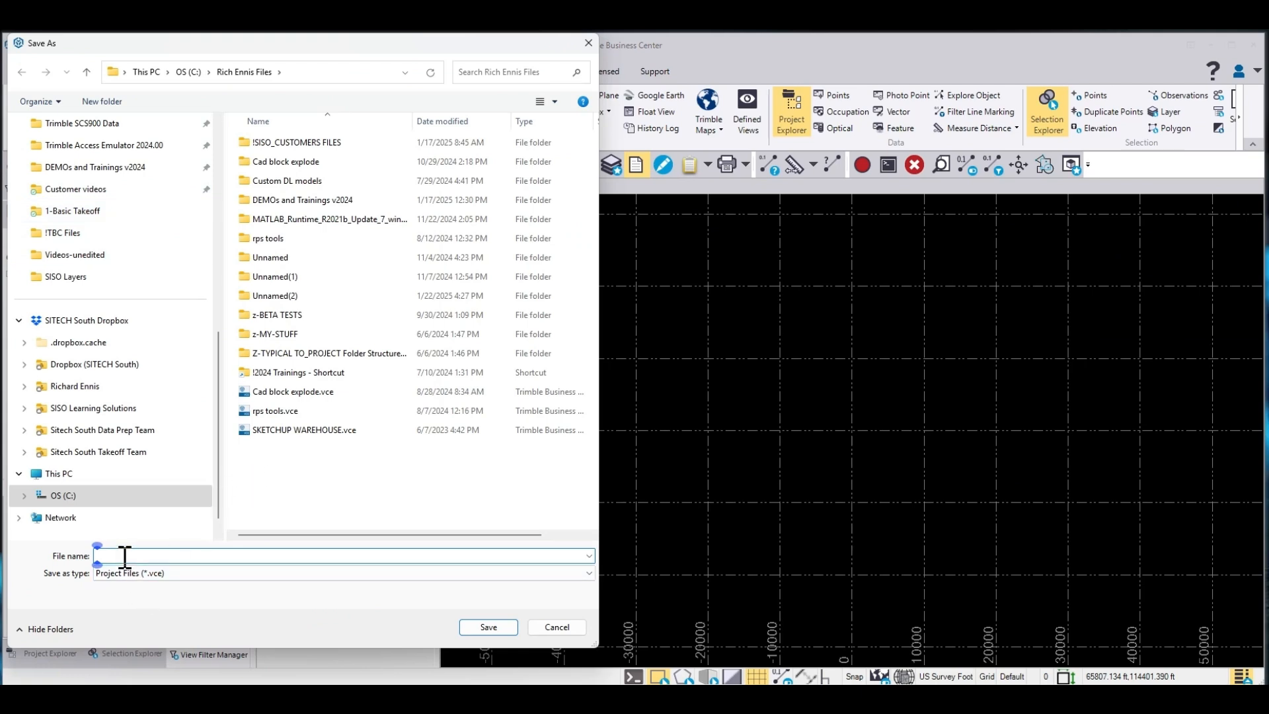
{"action": "type", "text": "CATEGORIZE"}
{"action": "left_click", "coordinate": [492, 629]}
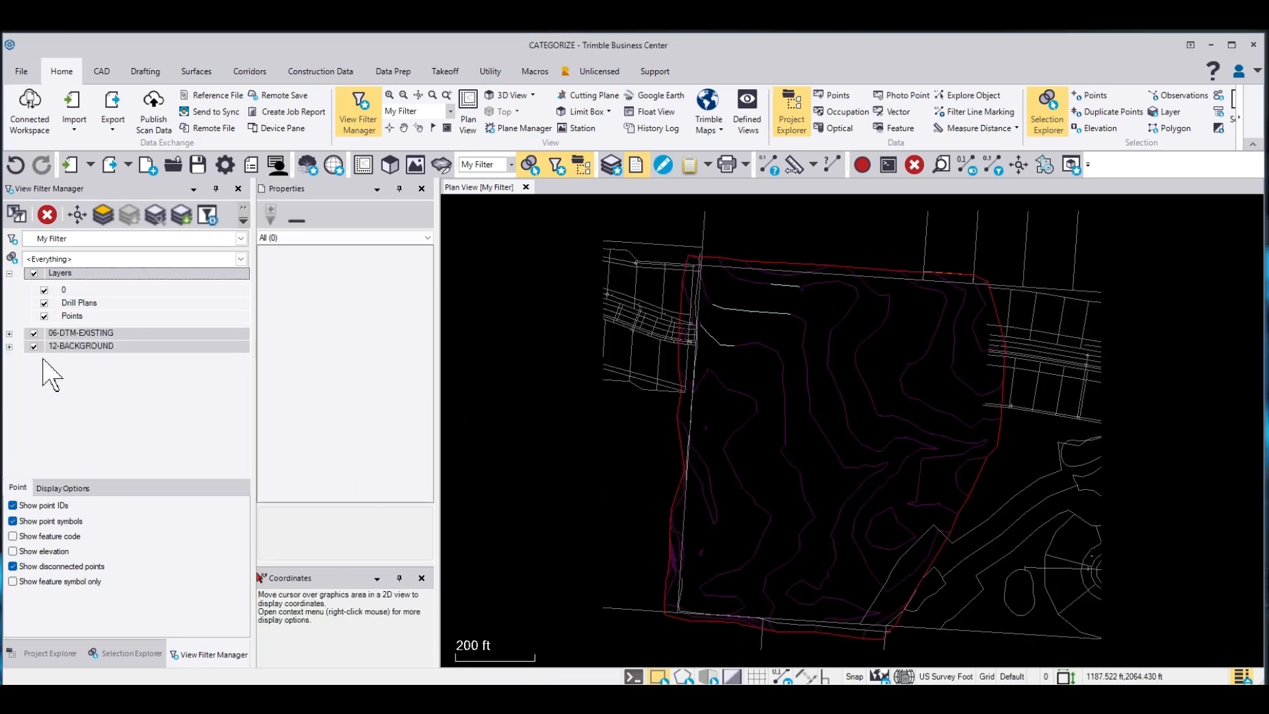
Expand the 06-DTM-EXISTING and 12-BACKGROUND layer groups and open the Categorize Layers tool
{"action": "left_click", "coordinate": [9, 333]}
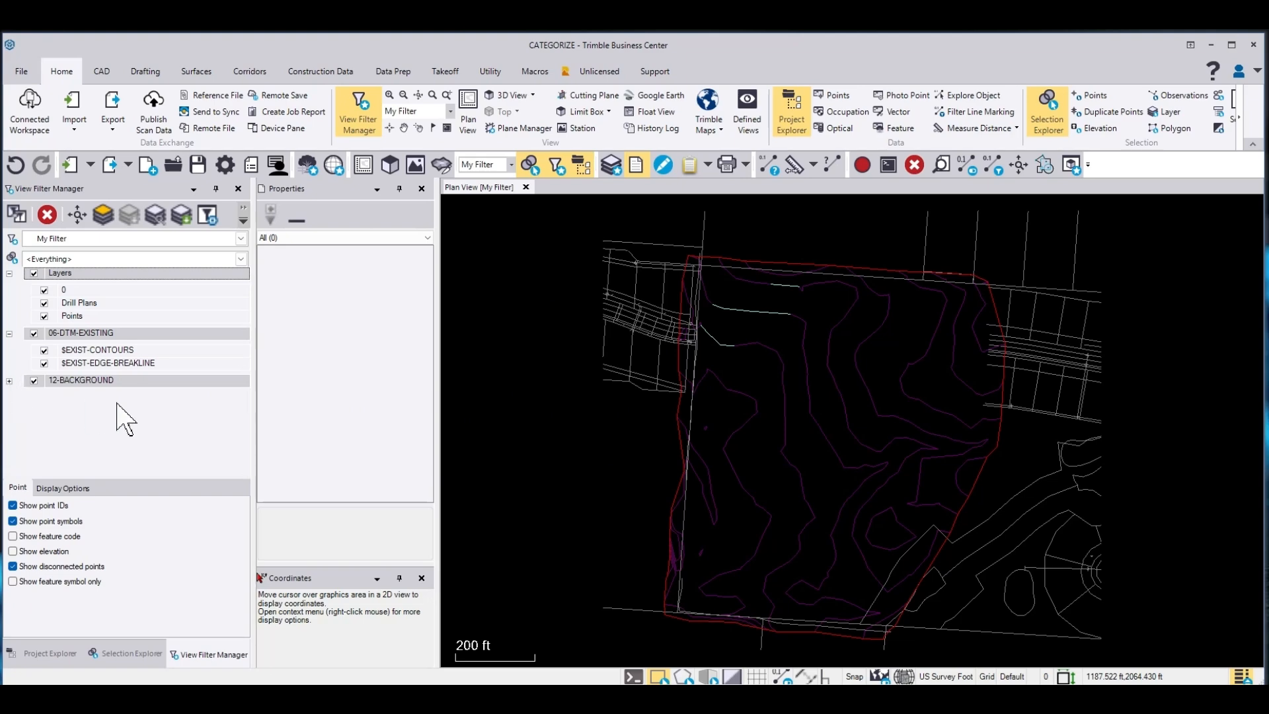
{"action": "left_click", "coordinate": [9, 381]}
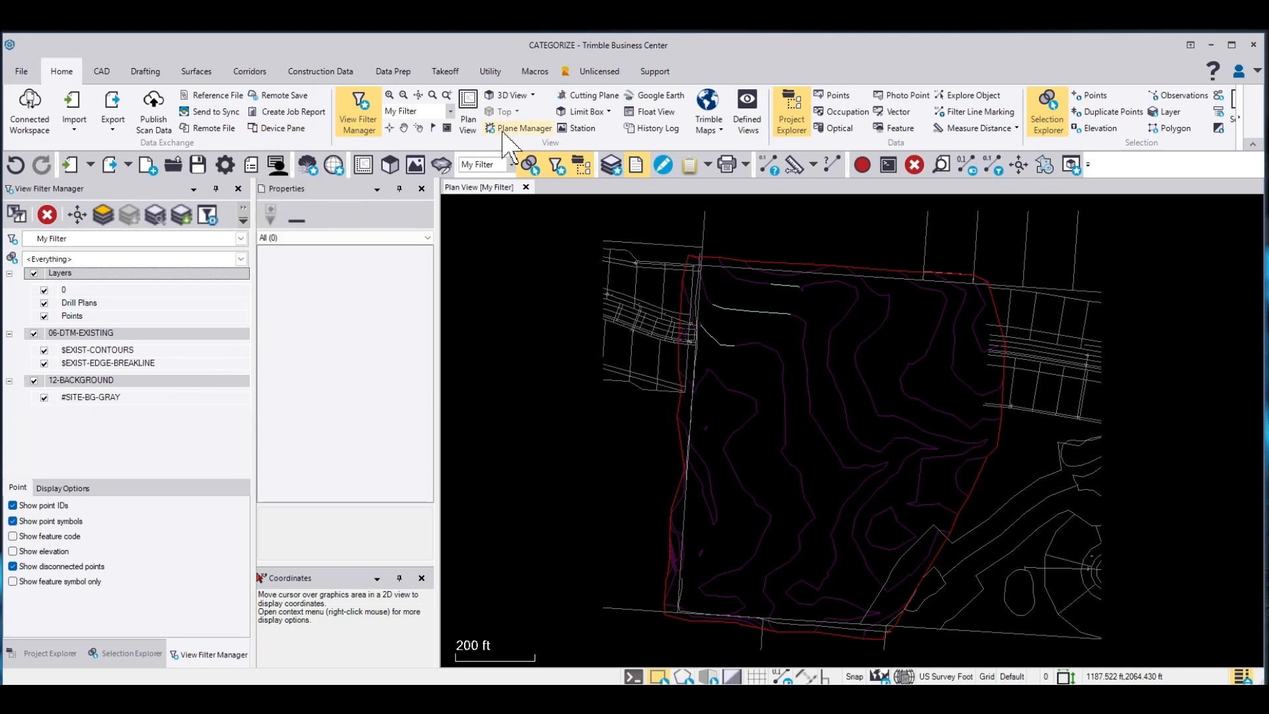
{"action": "left_click", "coordinate": [440, 74]}
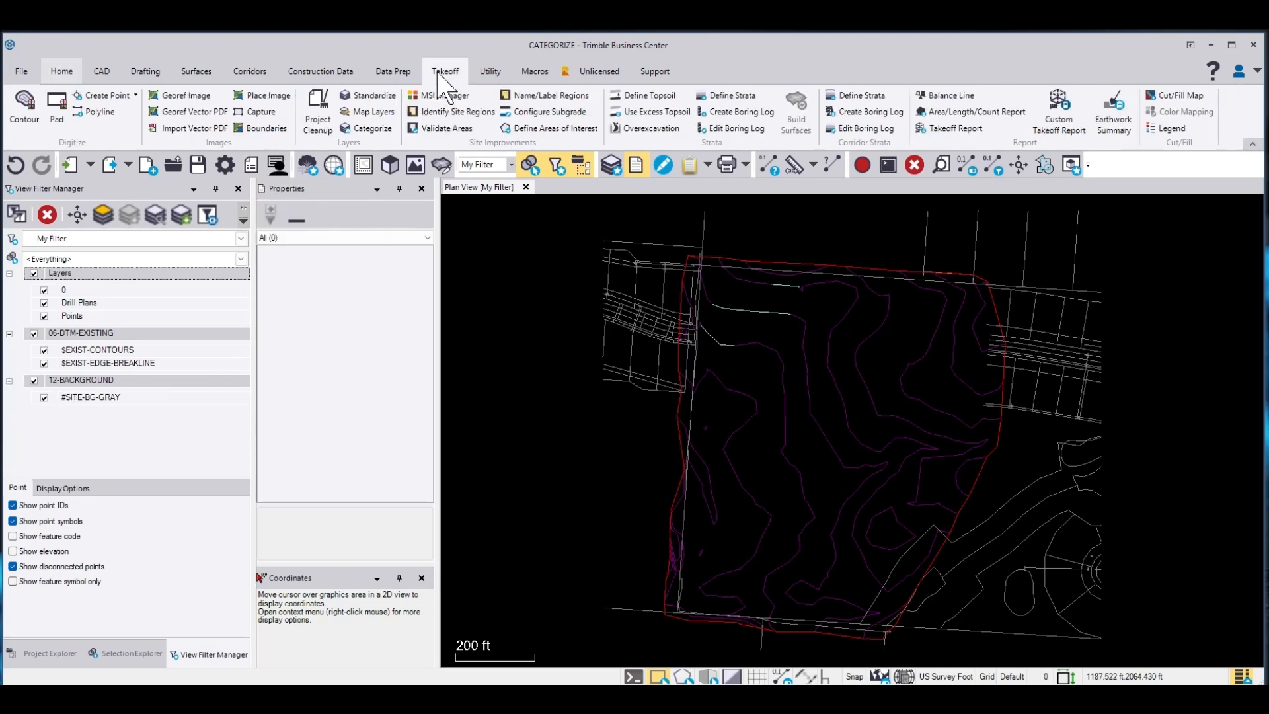
{"action": "left_click", "coordinate": [368, 128]}
Add the existing contours and edge breakline layers to the Original category by picking their lines in the plan view
{"action": "left_click", "coordinate": [1032, 289]}
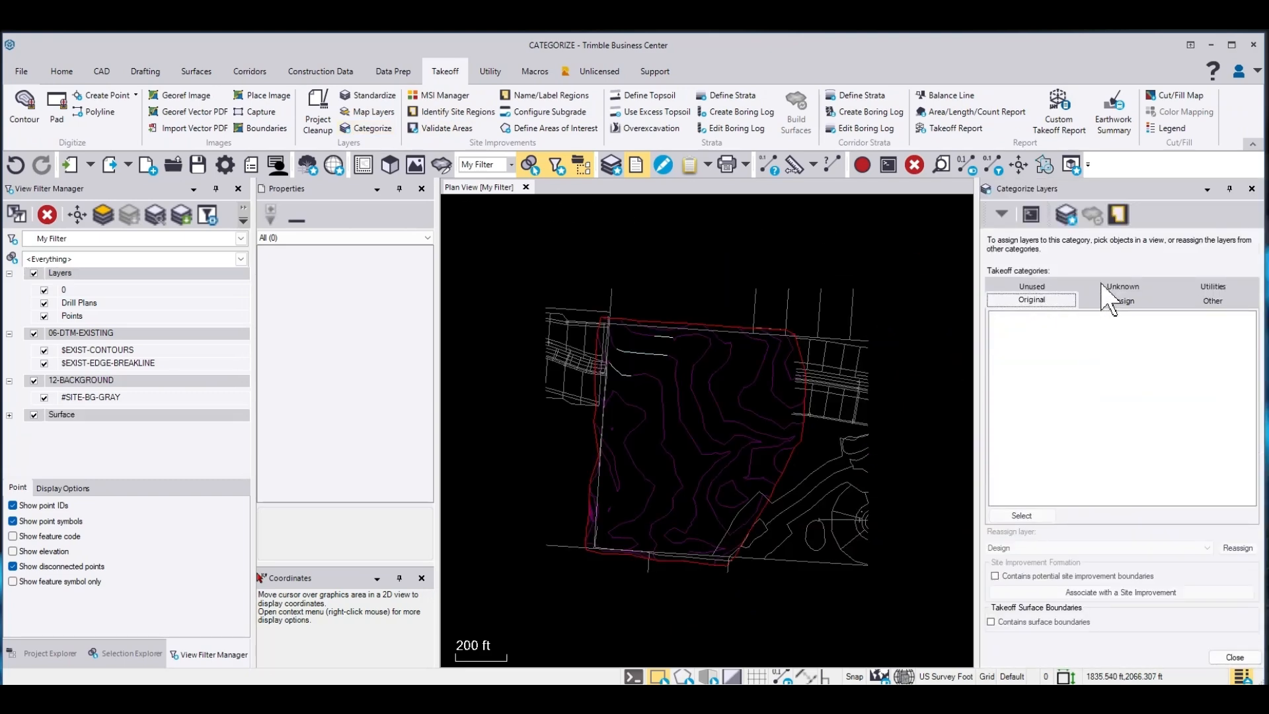
{"action": "left_click", "coordinate": [1032, 300]}
{"action": "left_click", "coordinate": [1052, 302]}
{"action": "left_click", "coordinate": [1113, 302]}
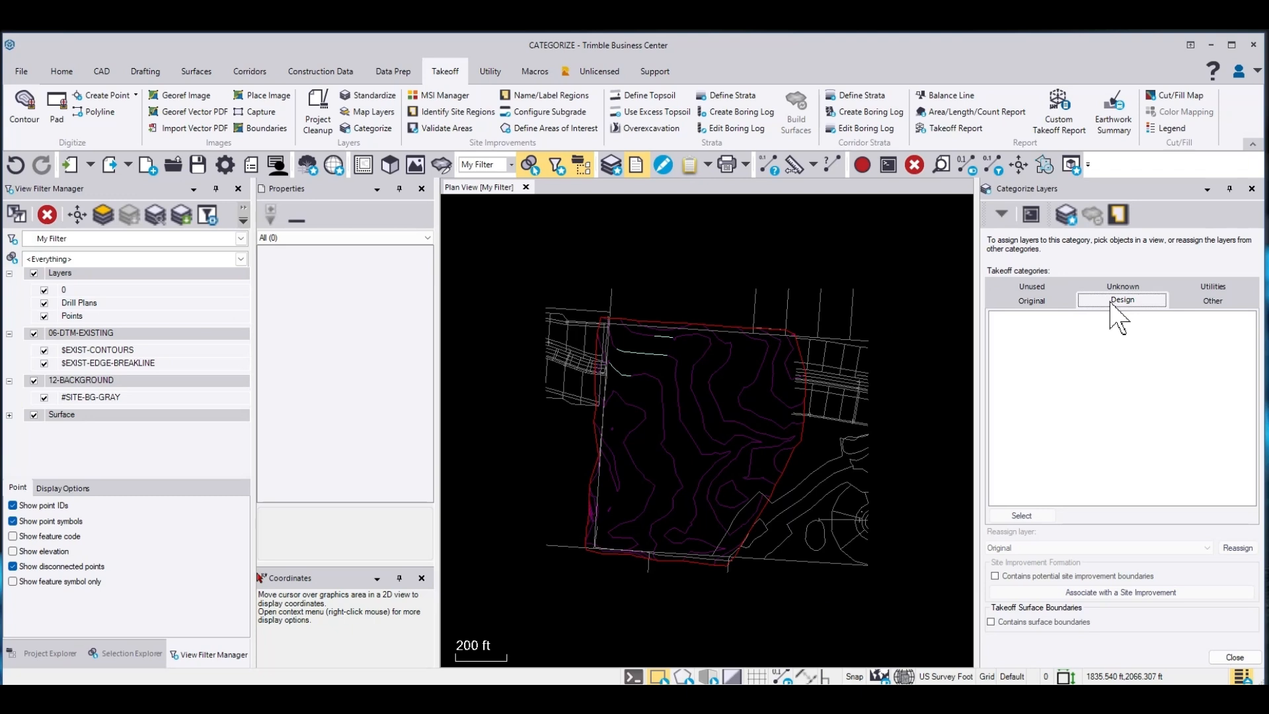
{"action": "left_click", "coordinate": [1059, 300]}
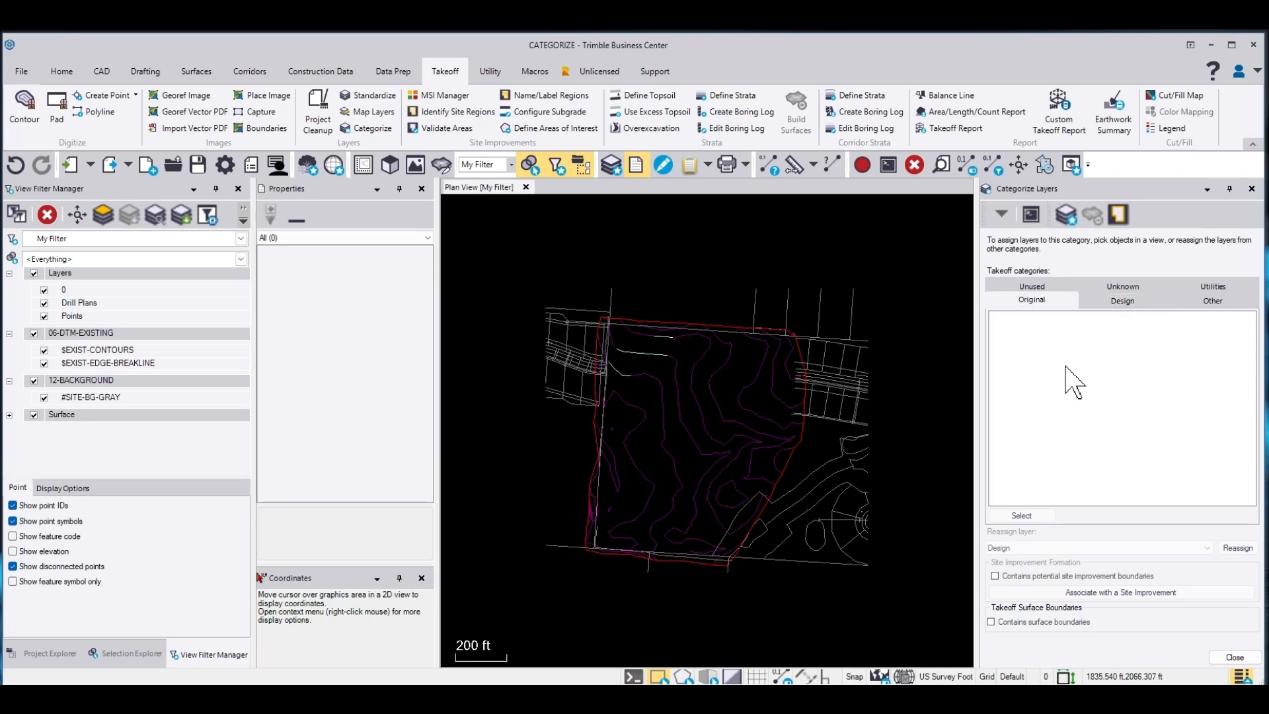
{"action": "left_click", "coordinate": [758, 362]}
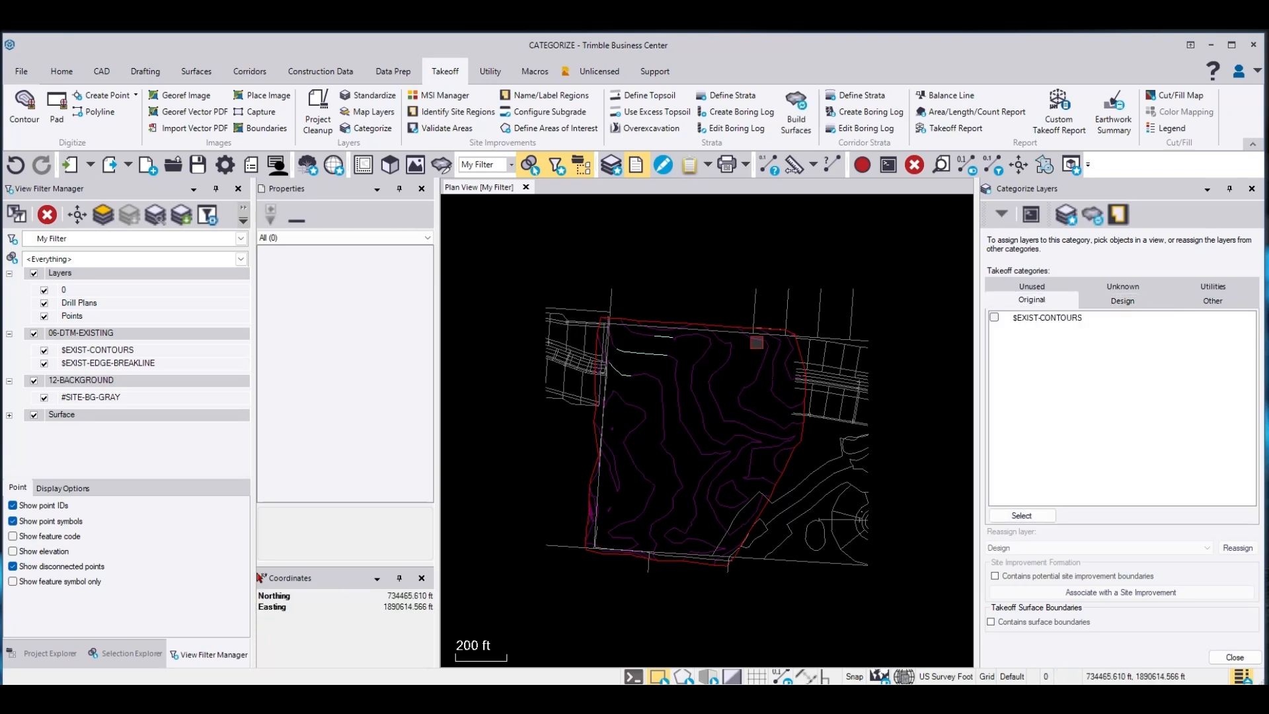
{"action": "left_click", "coordinate": [806, 435]}
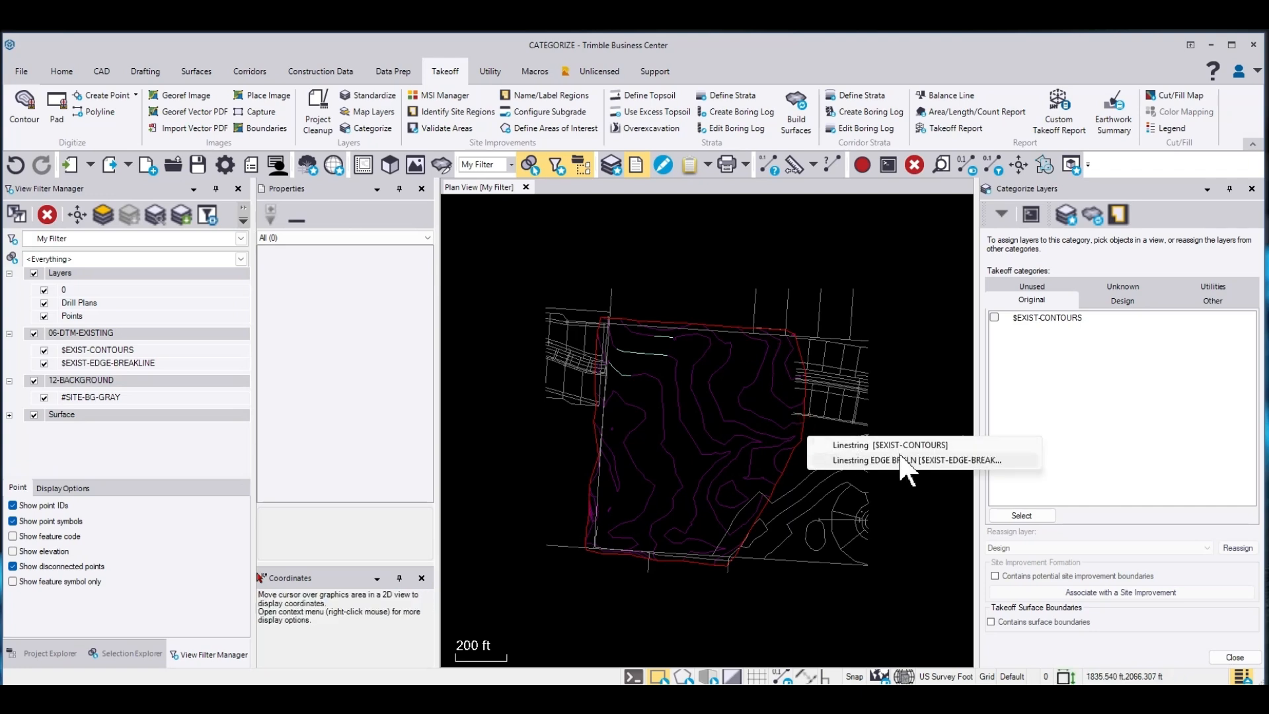
{"action": "left_click", "coordinate": [952, 458]}
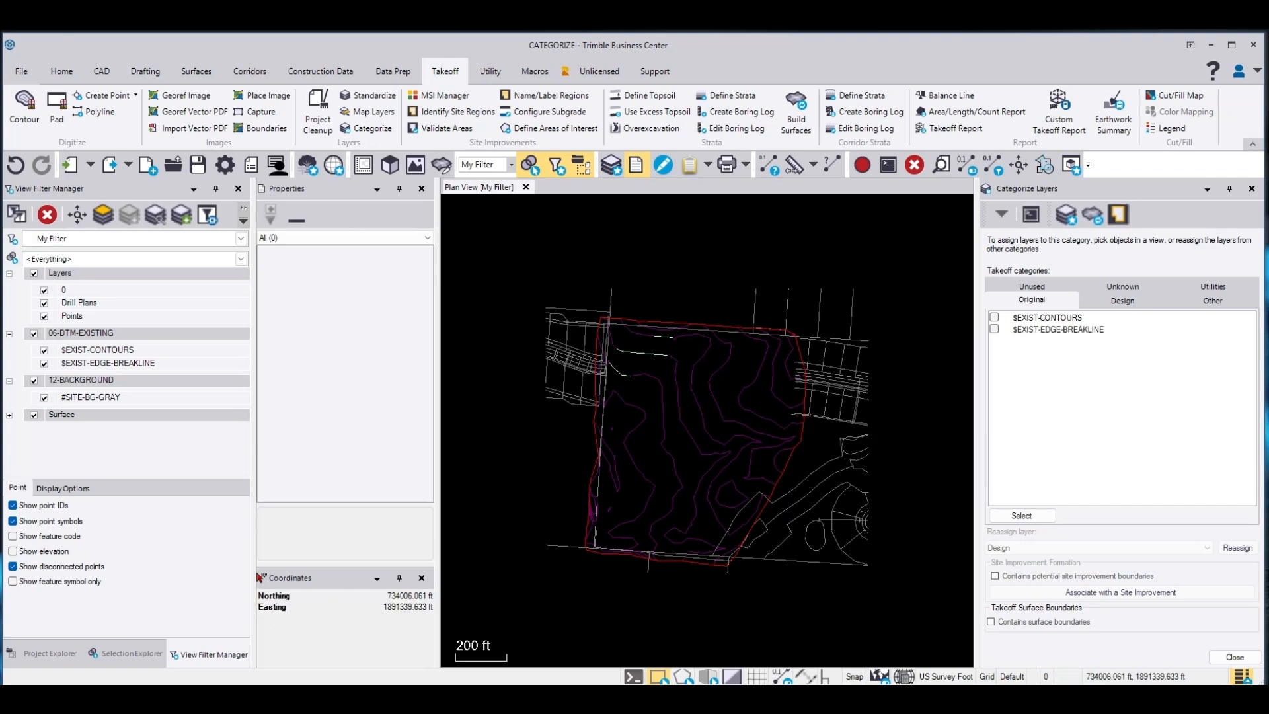
Mark $EXIST-EDGE-BREAKLINE as containing potential site improvement boundaries and surface boundaries, then close the Categorize Layers pane
{"action": "left_click", "coordinate": [996, 330]}
{"action": "left_click", "coordinate": [996, 577]}
{"action": "left_click", "coordinate": [992, 622]}
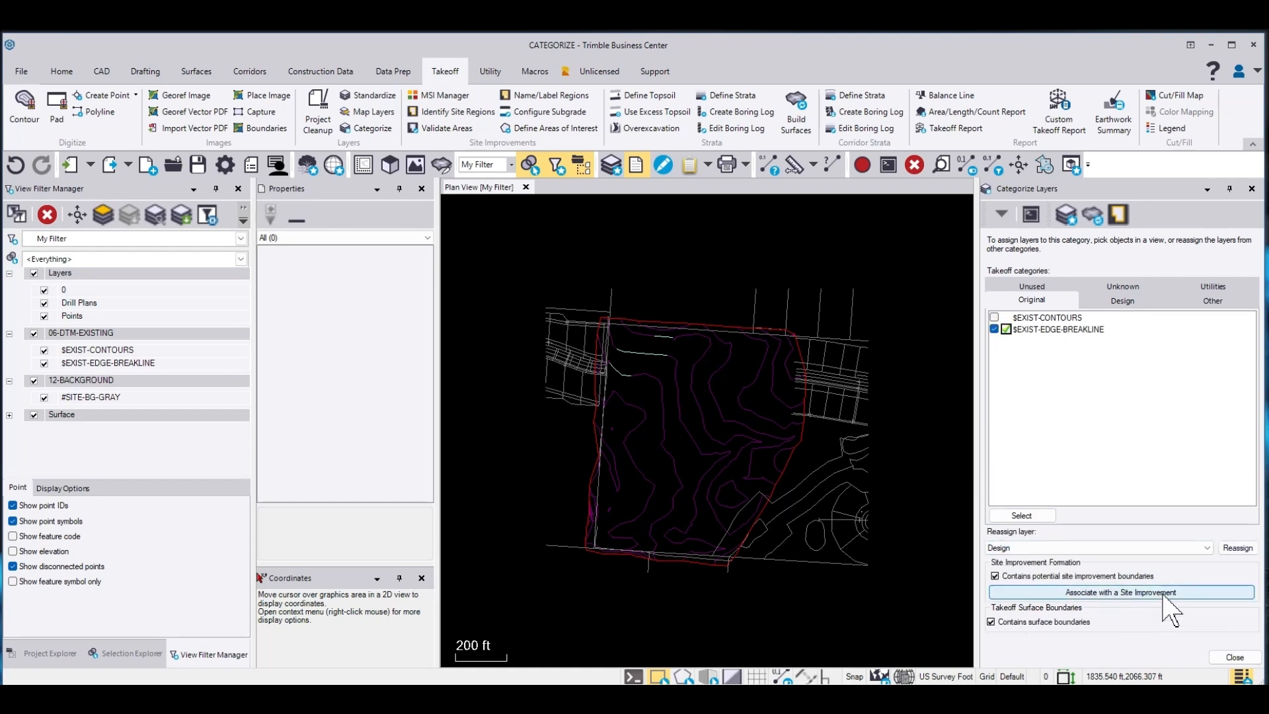
{"action": "left_click", "coordinate": [1128, 306]}
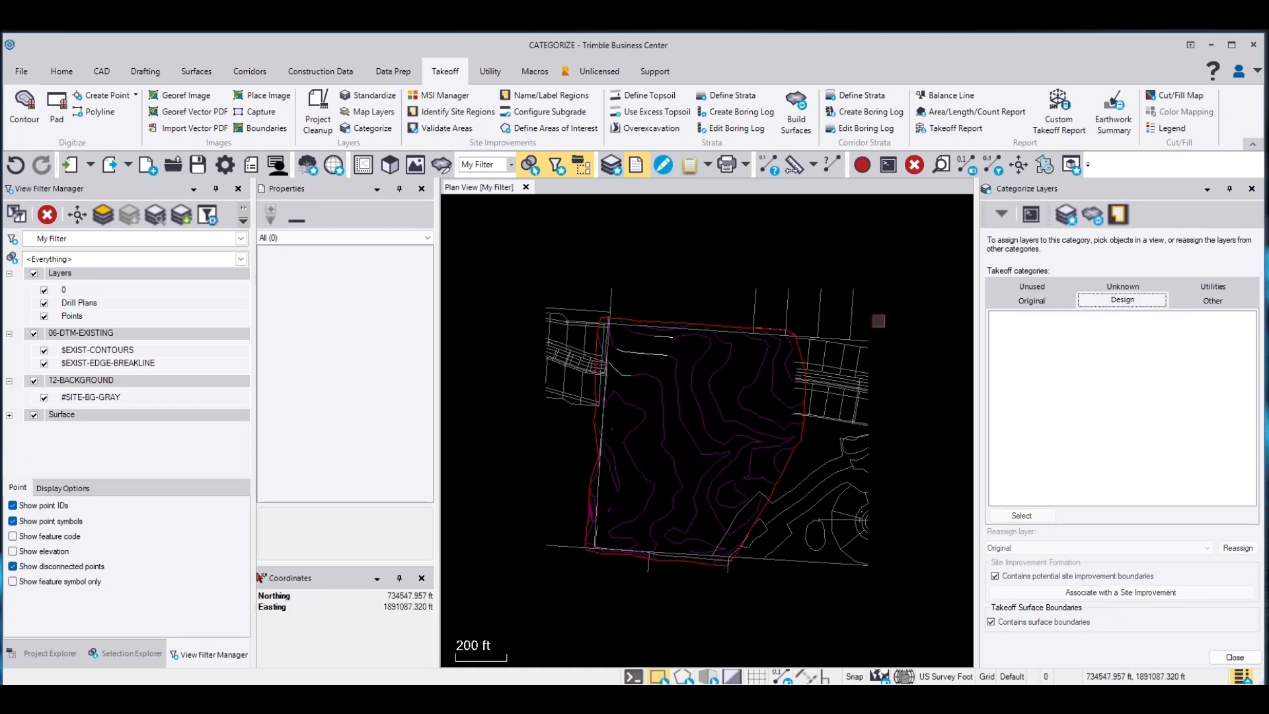
{"action": "left_click", "coordinate": [1213, 656]}
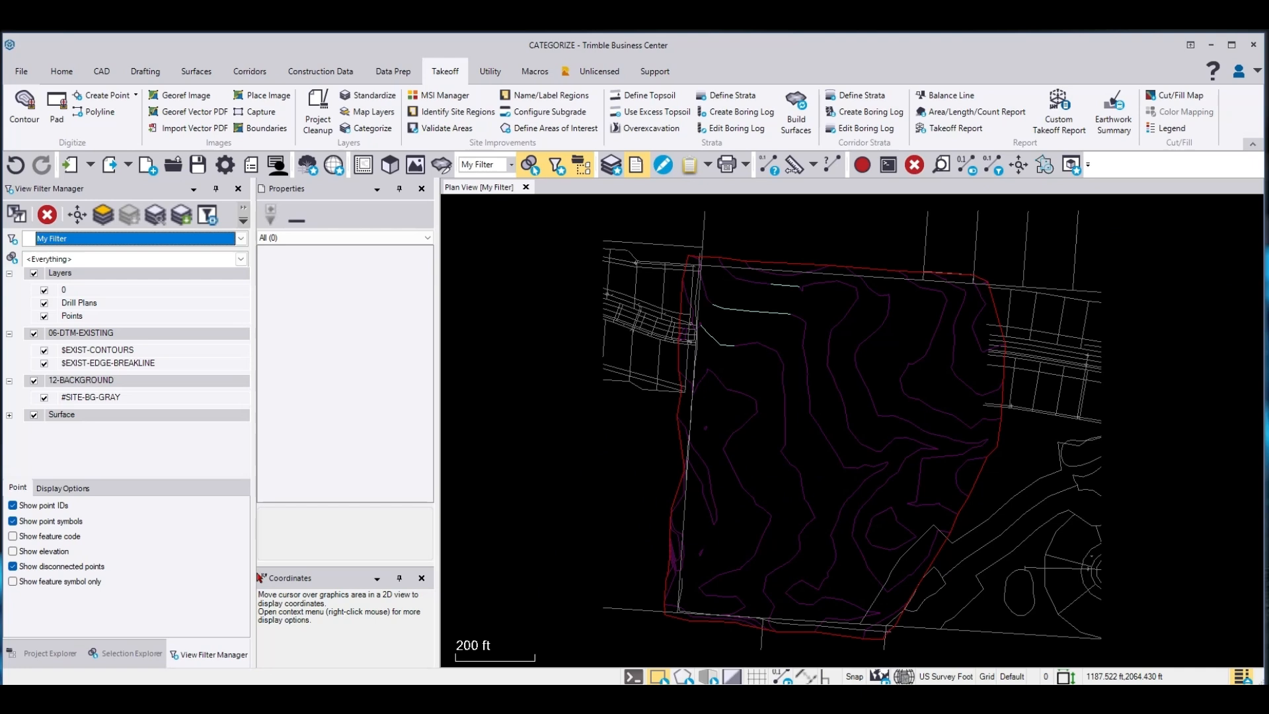
Hide the 06-DTM-EXISTING and 12-BACKGROUND layer groups and bring the design linework into the plan view
{"action": "left_click", "coordinate": [34, 333]}
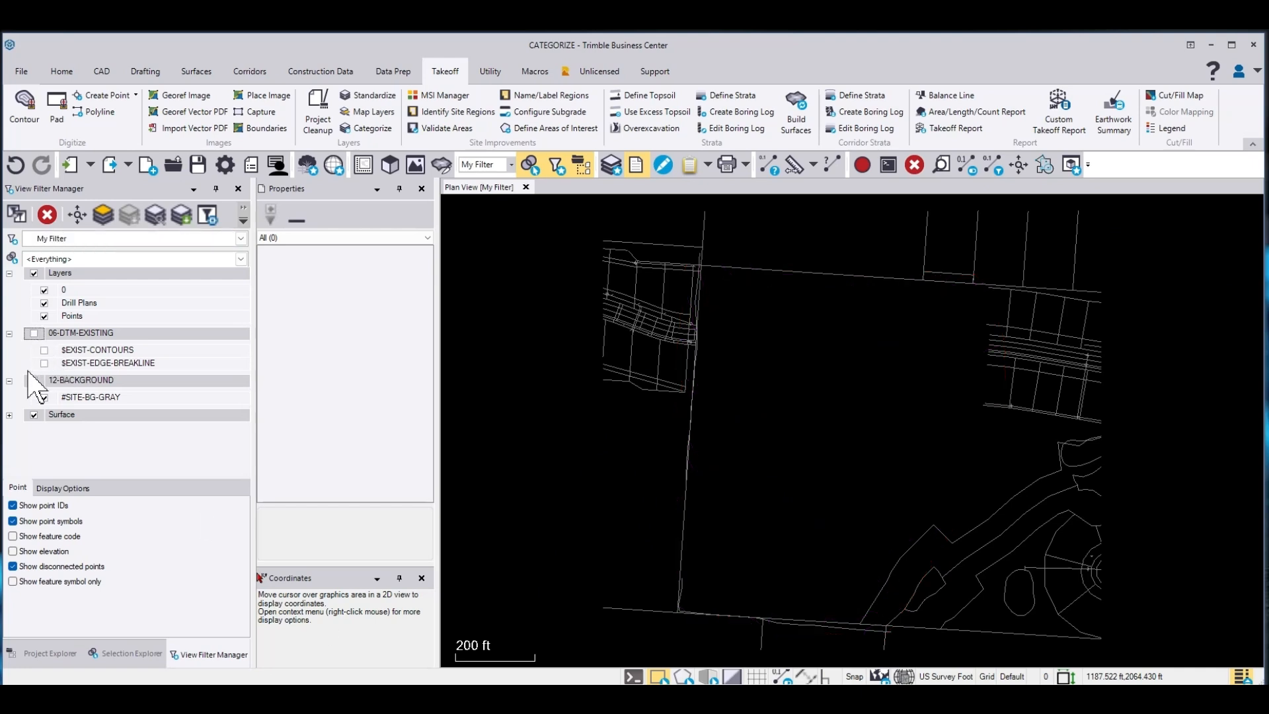
{"action": "left_click", "coordinate": [33, 381]}
{"action": "left_click_drag", "start_coordinate": [616, 620], "coordinate": [650, 509]}
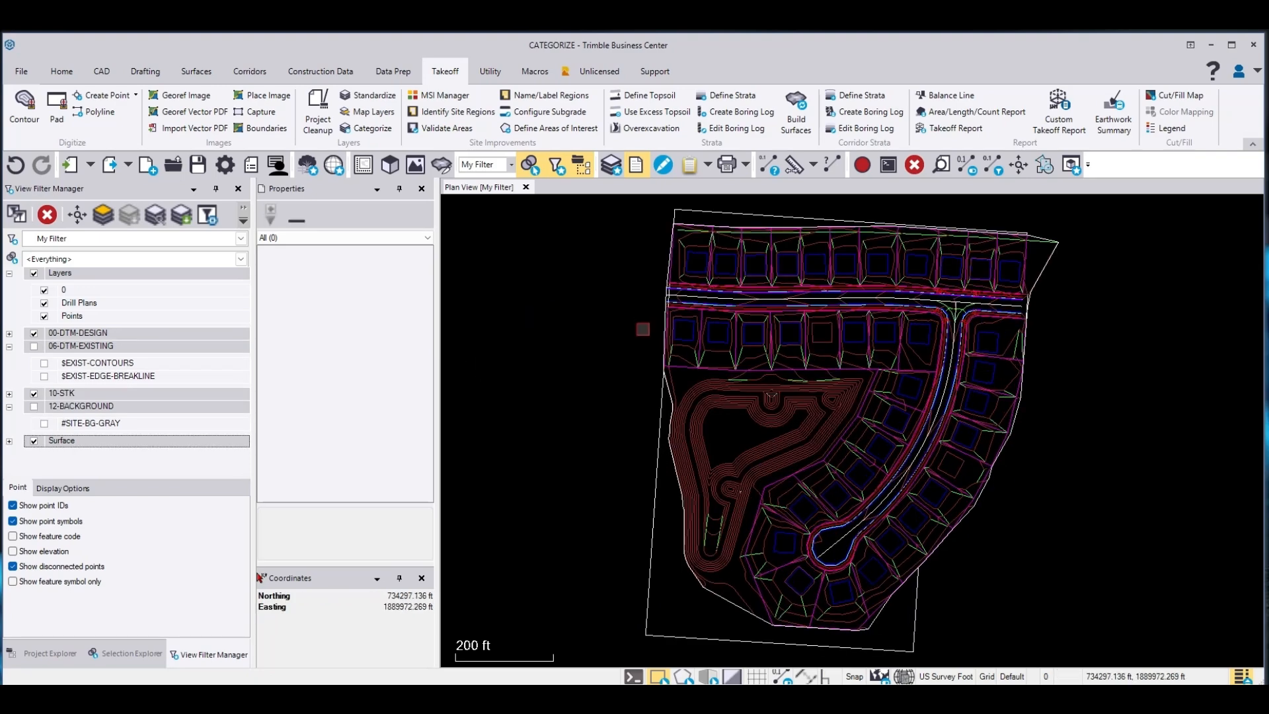
Expand the 10-STK and 00-DTM-DESIGN layer groups to review their layers
{"action": "left_click", "coordinate": [9, 347]}
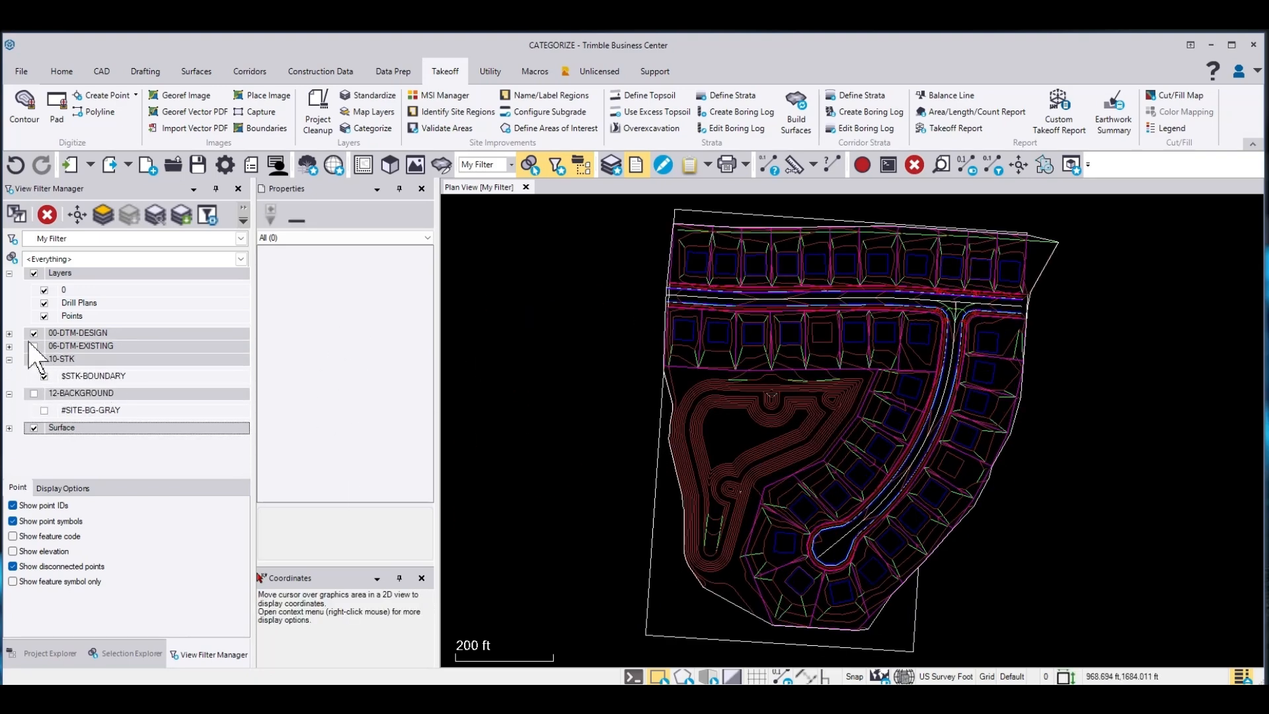
{"action": "left_click", "coordinate": [9, 333]}
{"action": "left_click_drag", "start_coordinate": [250, 306], "coordinate": [250, 360]}
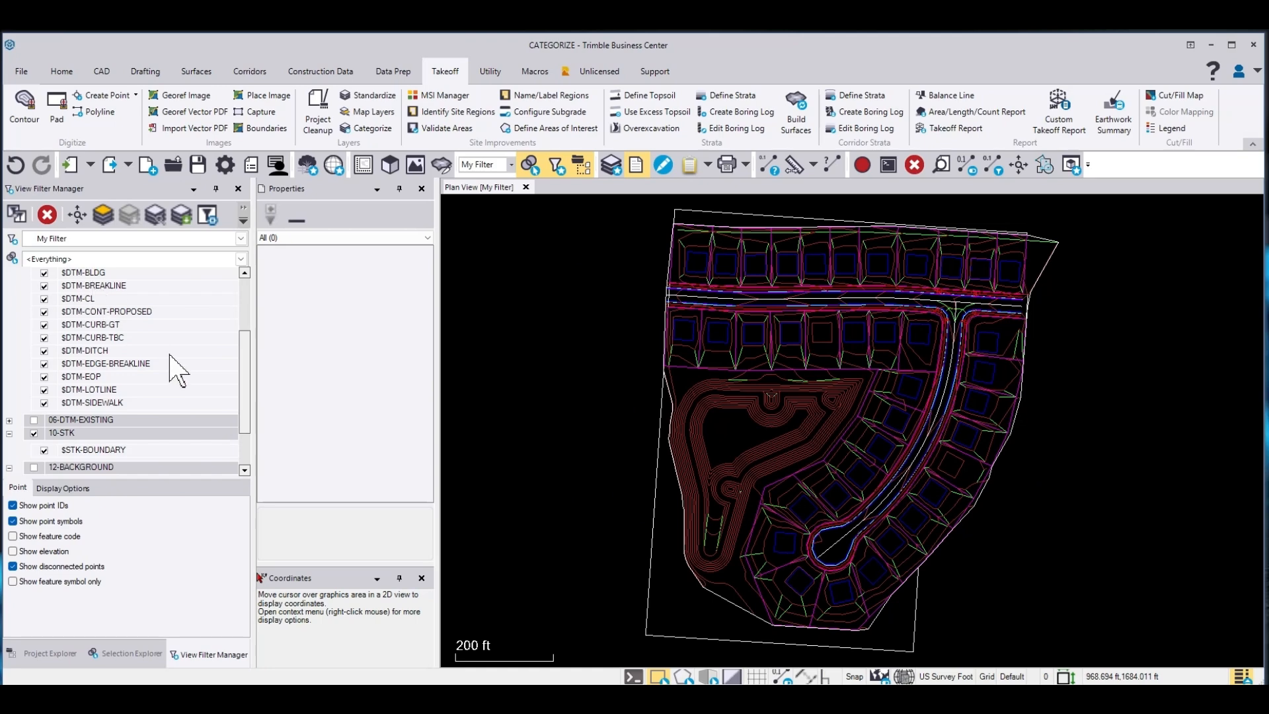
{"action": "left_click_drag", "start_coordinate": [243, 357], "coordinate": [250, 322]}
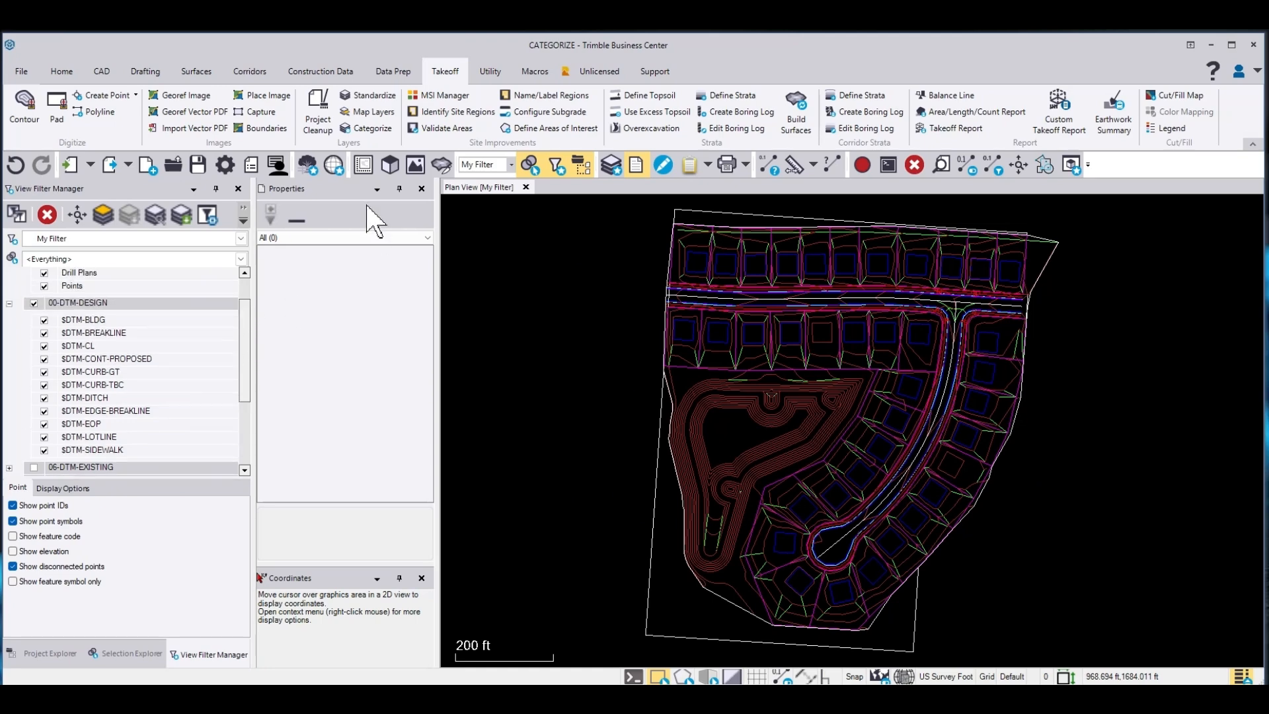
Open Categorize Layers and add $DTM-CONT-PROPOSED to the Design category by picking a proposed contour in the plan view
{"action": "left_click", "coordinate": [365, 128]}
{"action": "left_click", "coordinate": [1112, 302]}
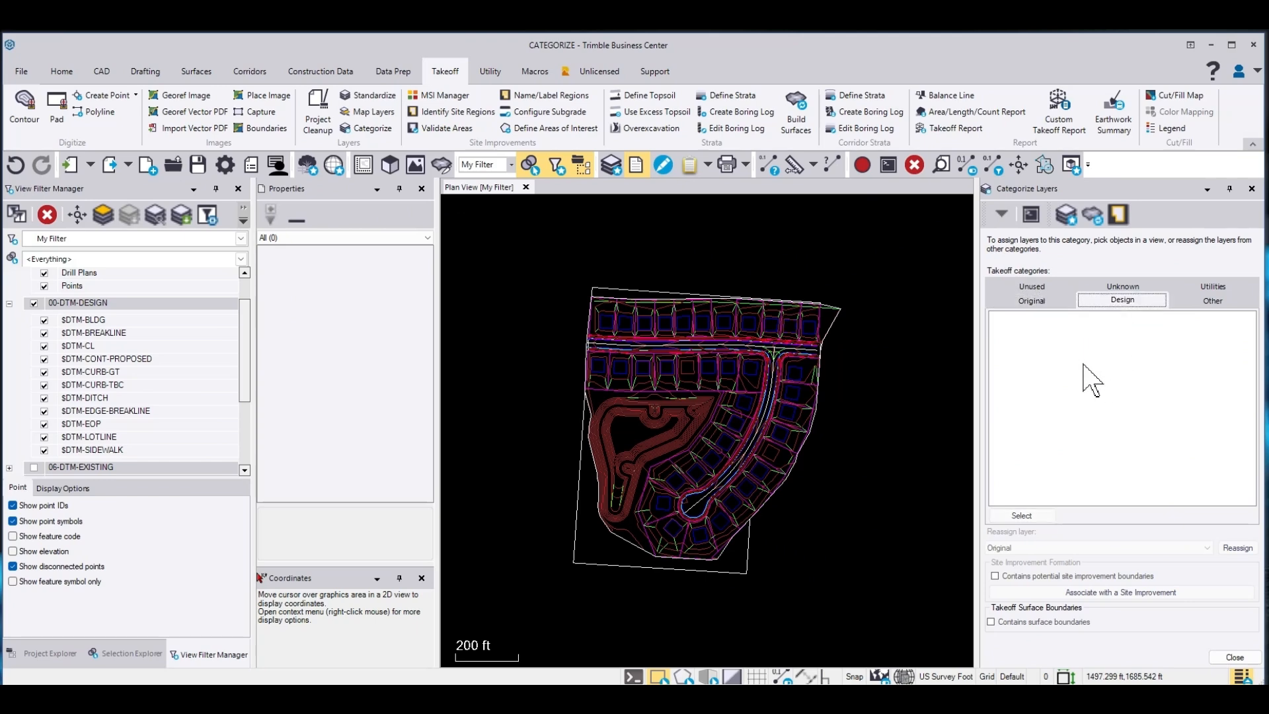
{"action": "left_click", "coordinate": [644, 432]}
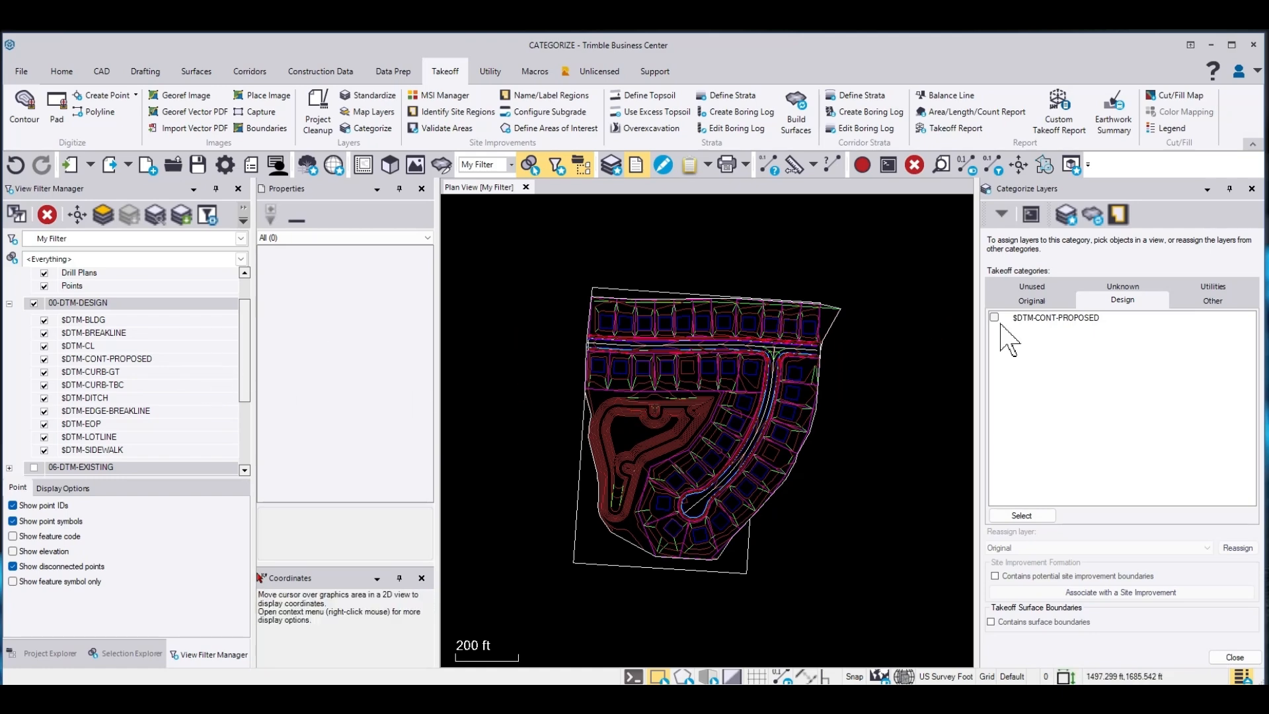
Isolate the $DTM-BLDG layer in the view and assign it to the Design category
{"action": "left_click", "coordinate": [102, 320]}
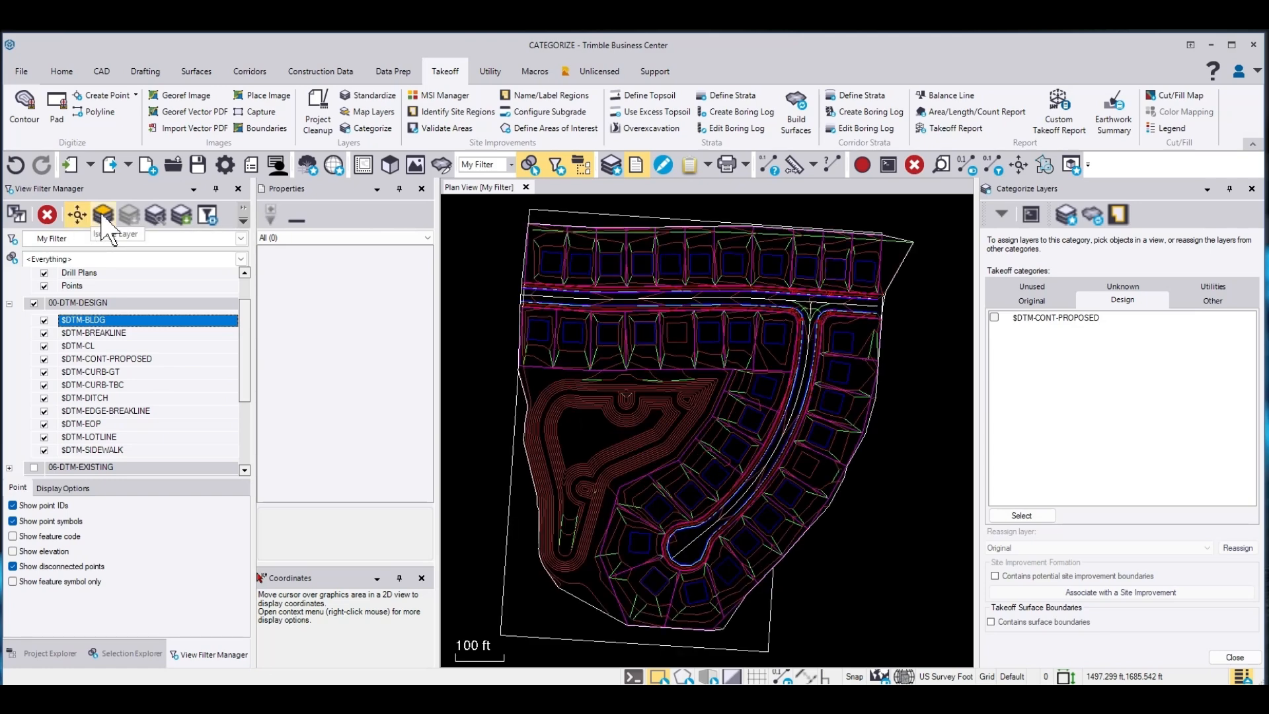
{"action": "left_click", "coordinate": [102, 215]}
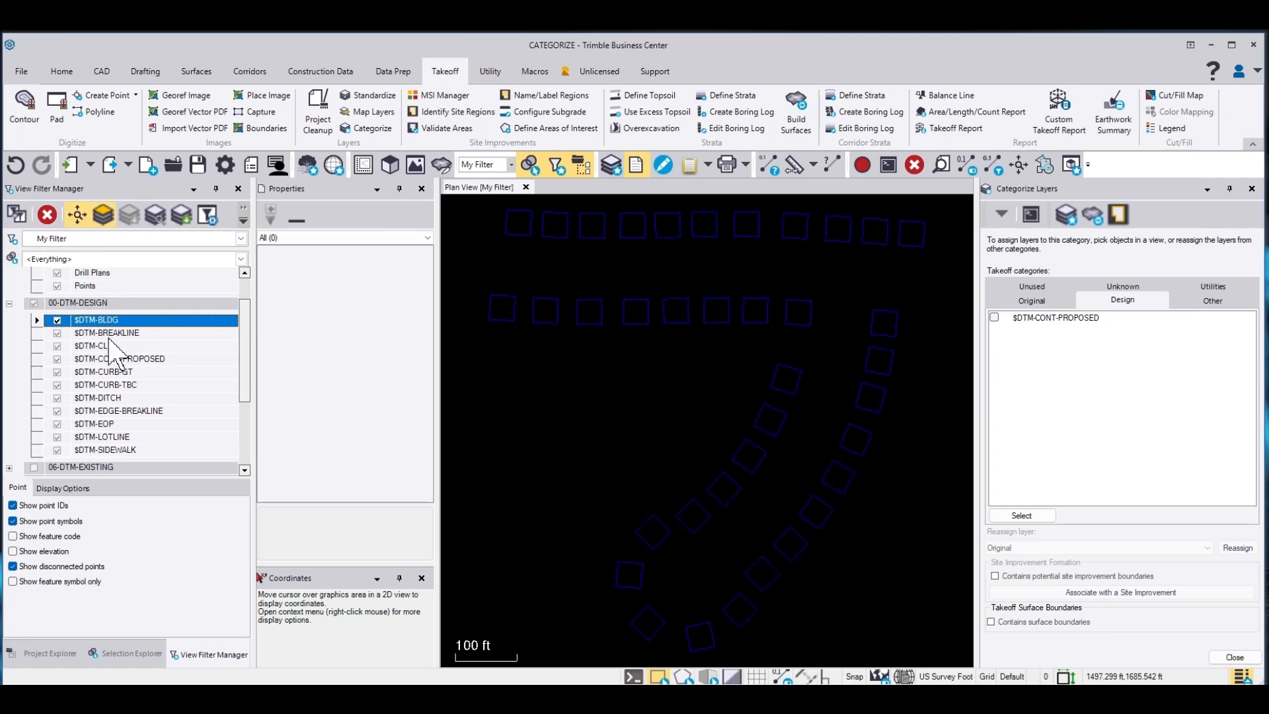
{"action": "right_click", "coordinate": [103, 320]}
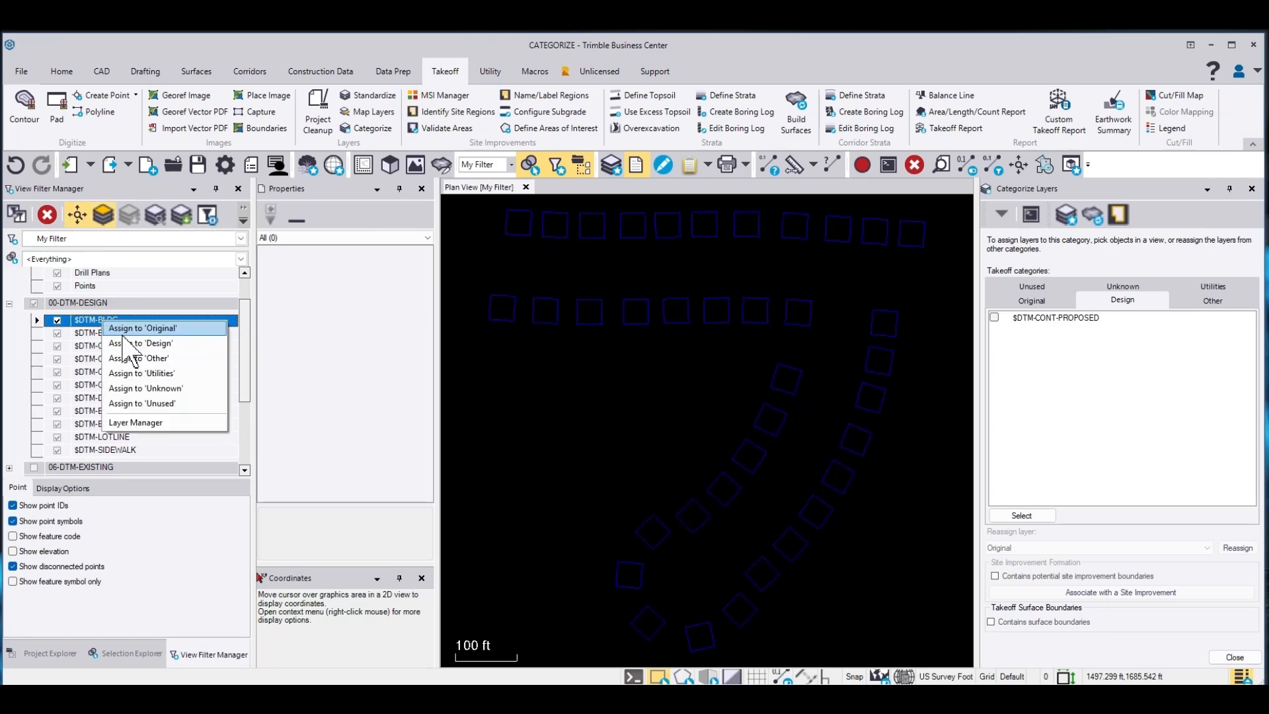
{"action": "left_click", "coordinate": [129, 344]}
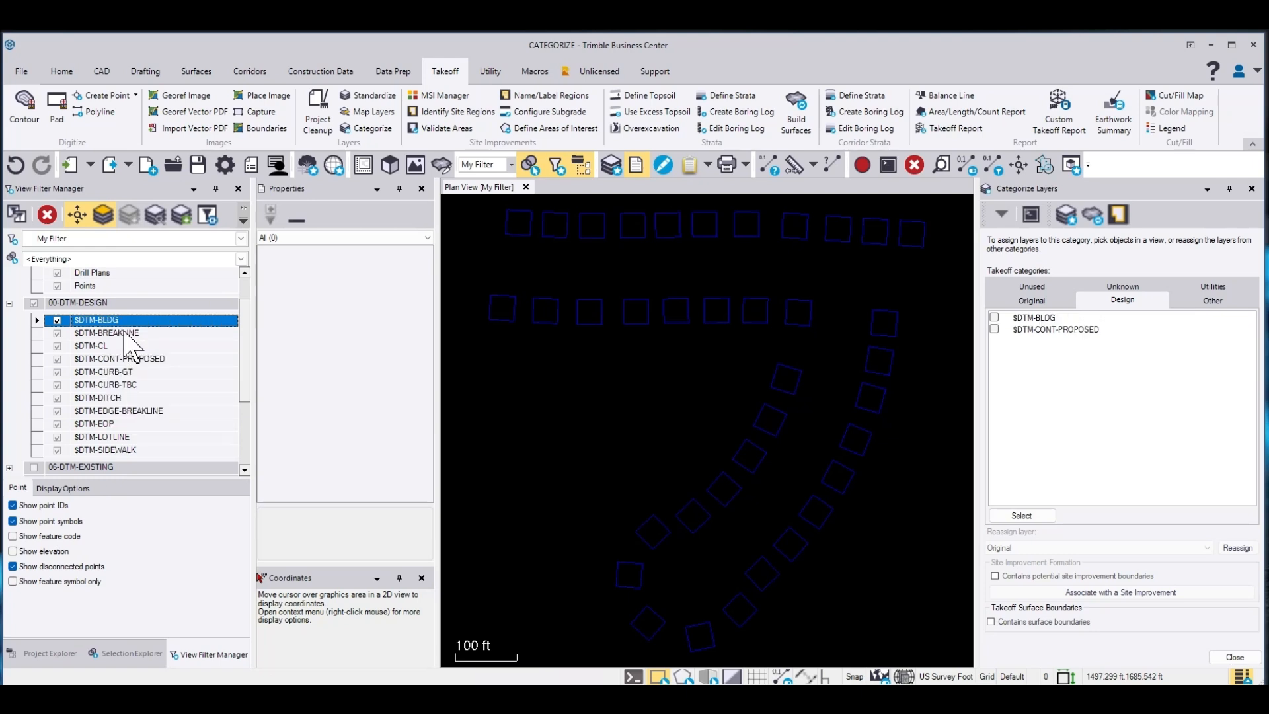
Assign the $DTM-BREAKLINE and $DTM-CL layers to the Design takeoff category
{"action": "right_click", "coordinate": [123, 332]}
{"action": "left_click", "coordinate": [154, 361]}
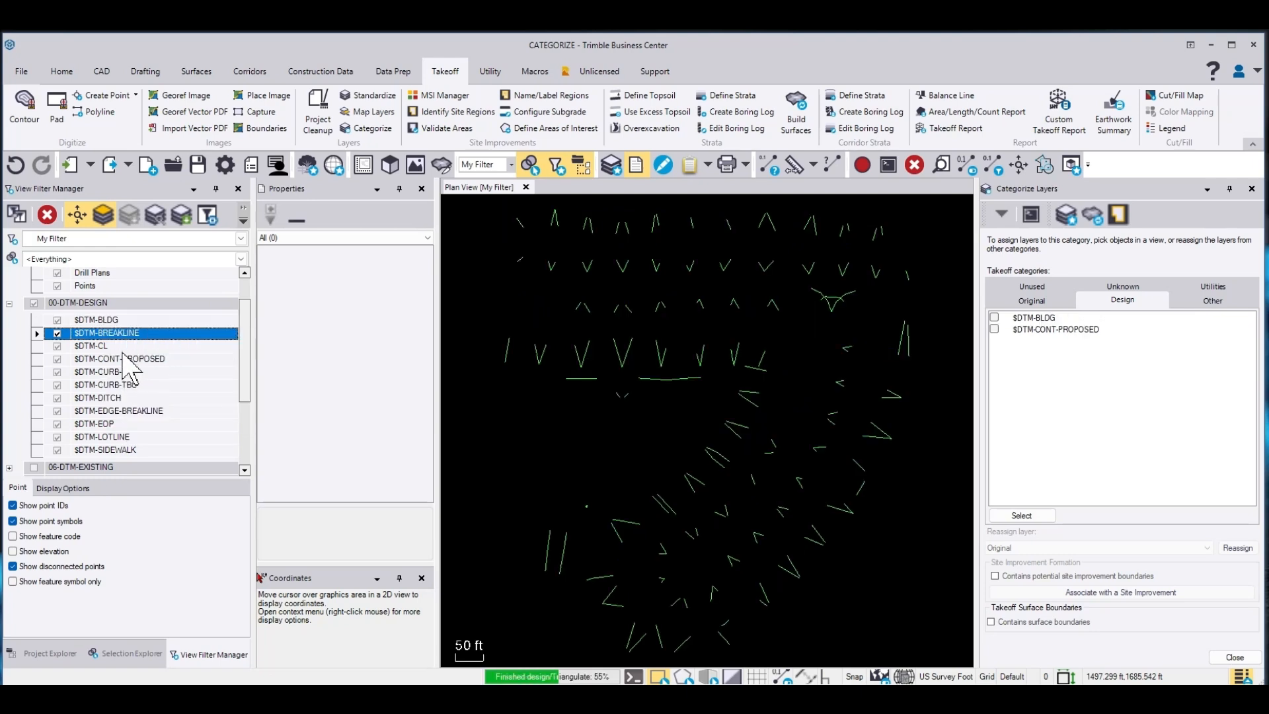
{"action": "right_click", "coordinate": [92, 346]}
{"action": "left_click", "coordinate": [129, 368]}
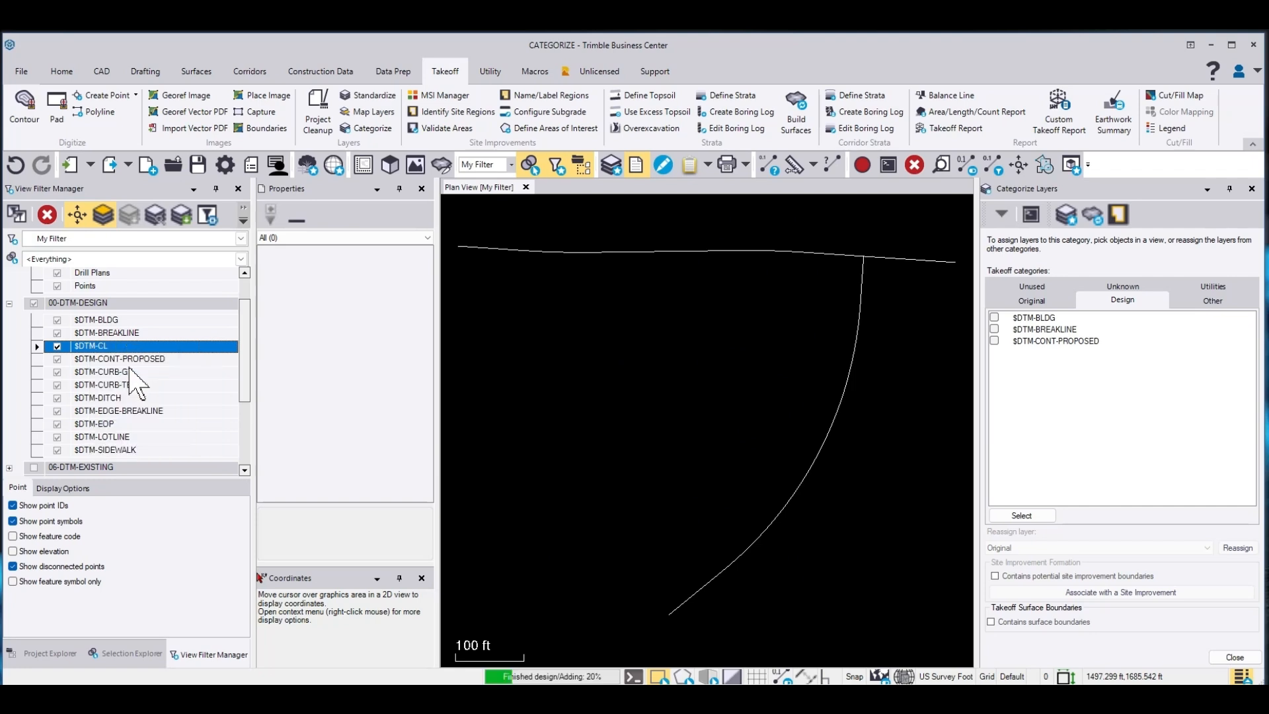
{"action": "left_click", "coordinate": [125, 359]}
{"action": "right_click", "coordinate": [124, 359]}
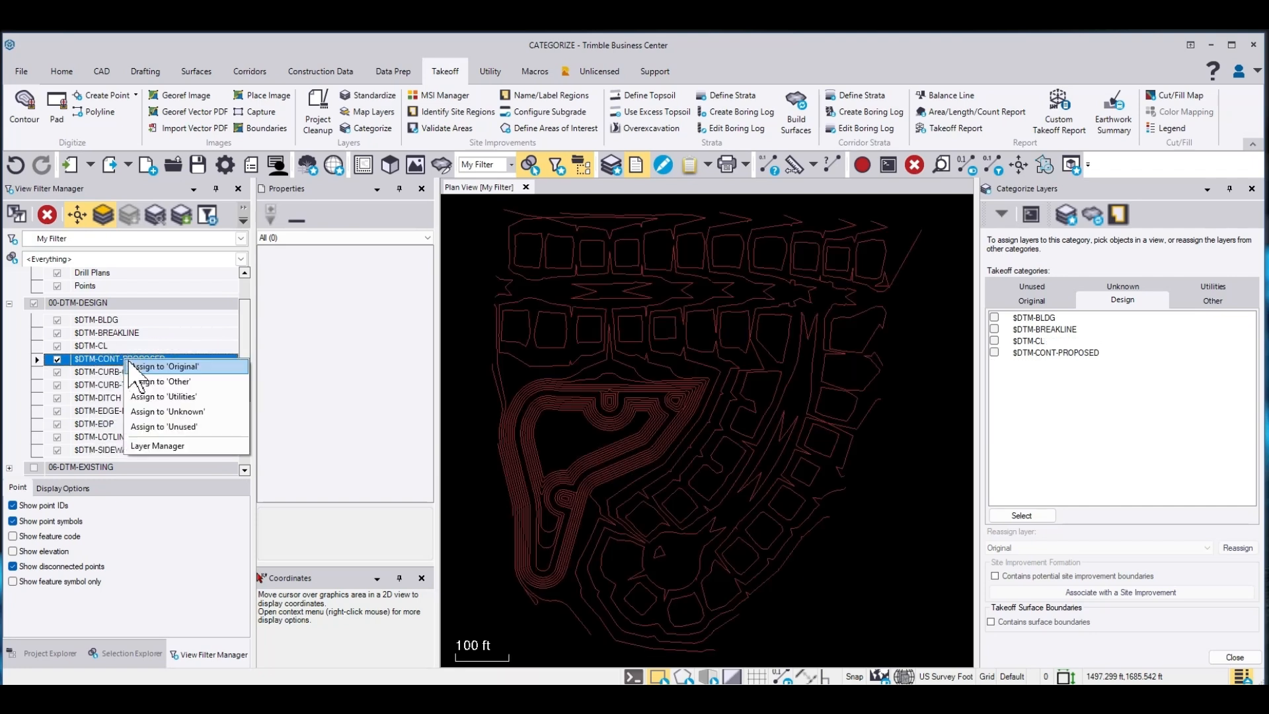
{"action": "left_click", "coordinate": [98, 372]}
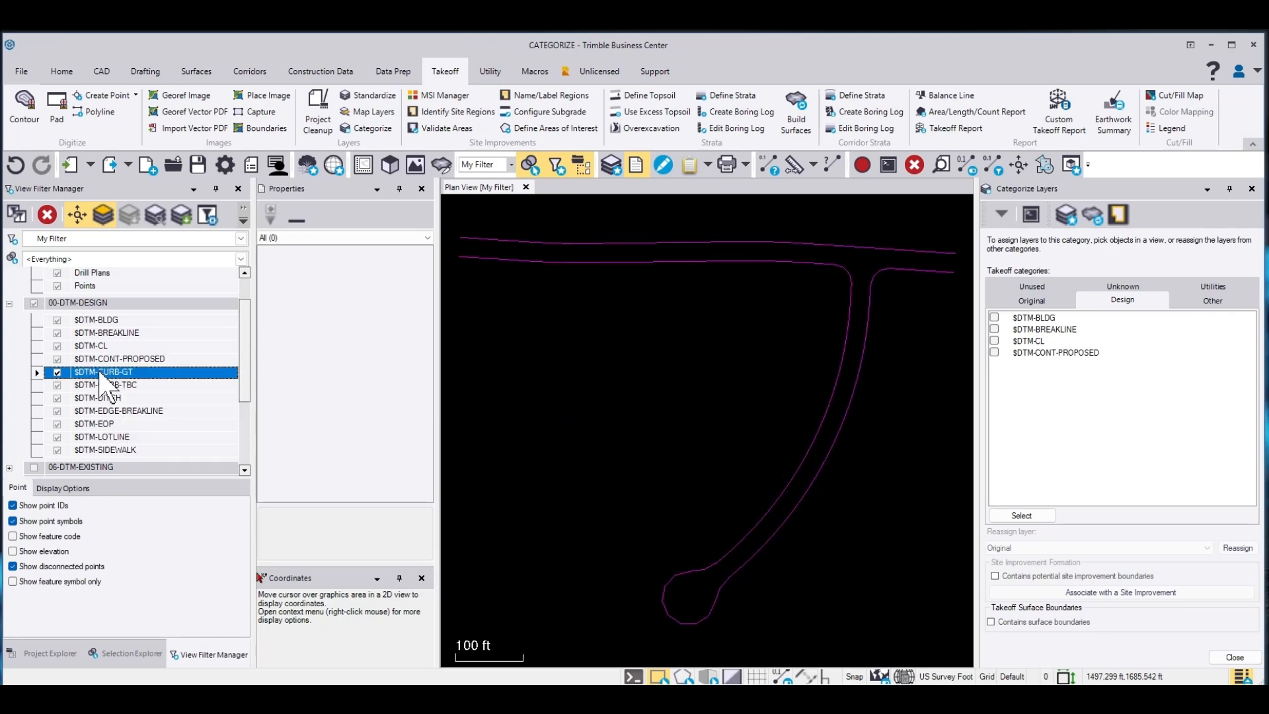
Assign the $DTM-CURB-GT, $DTM-CURB-TBC and $DTM-DITCH layers to the Design category
{"action": "right_click", "coordinate": [98, 371]}
{"action": "left_click", "coordinate": [129, 393]}
{"action": "left_click", "coordinate": [107, 385]}
{"action": "right_click", "coordinate": [107, 385]}
{"action": "left_click", "coordinate": [136, 405]}
{"action": "left_click", "coordinate": [108, 398]}
{"action": "right_click", "coordinate": [108, 398]}
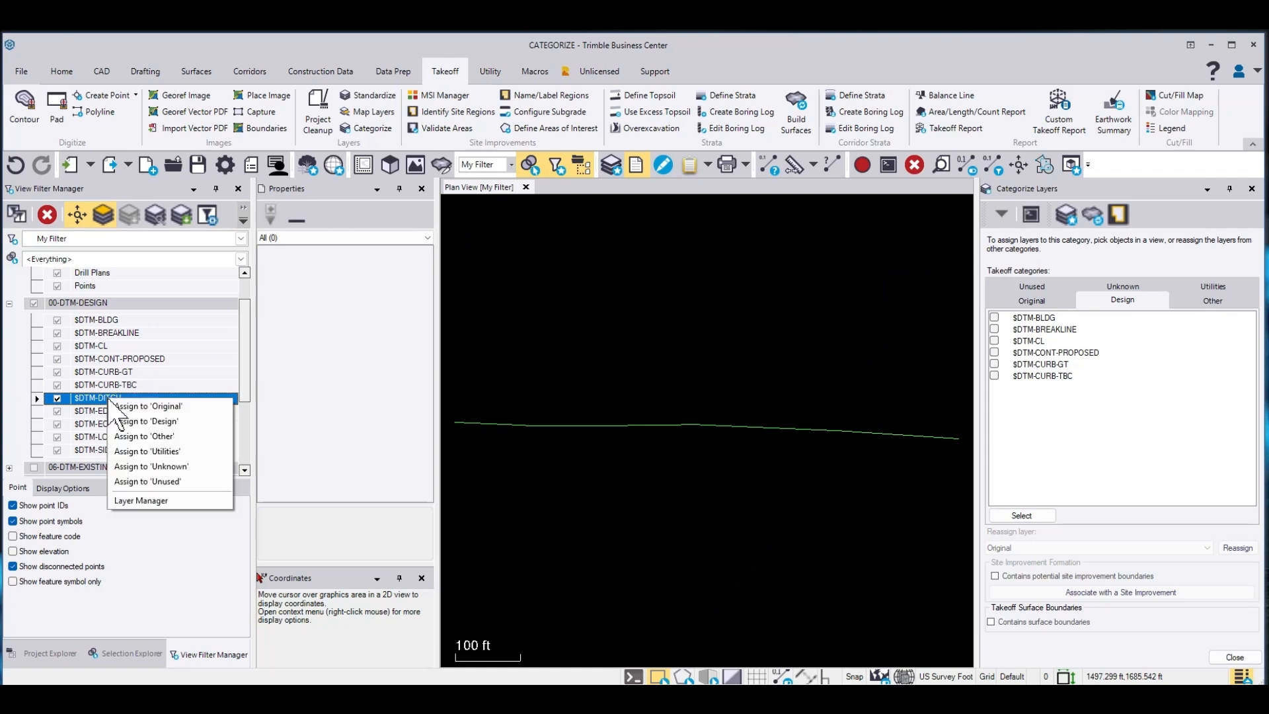
{"action": "left_click", "coordinate": [143, 419]}
Assign the $DTM-EDGE-BREAKLINE, $DTM-EOP, $DTM-LOTLINE and $DTM-SIDEWALK layers to the Design category
{"action": "left_click", "coordinate": [108, 411]}
{"action": "right_click", "coordinate": [108, 411]}
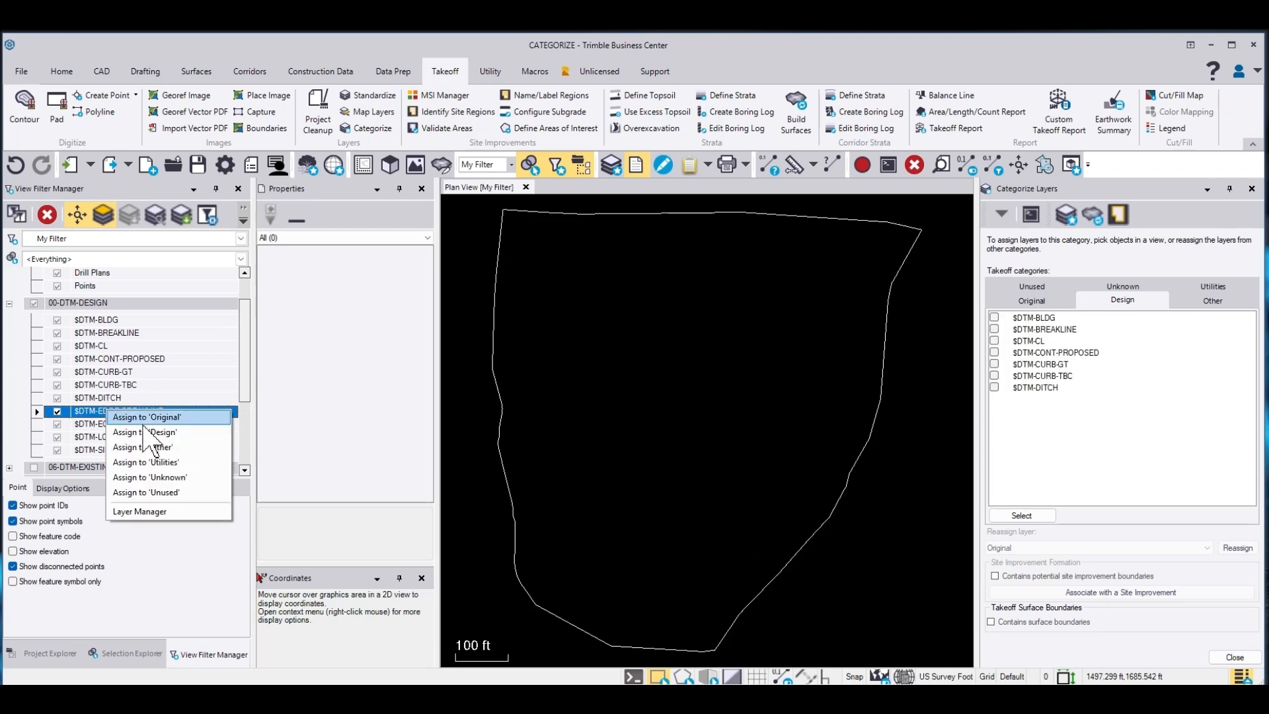
{"action": "left_click", "coordinate": [142, 433]}
{"action": "left_click", "coordinate": [107, 424]}
{"action": "right_click", "coordinate": [109, 425]}
{"action": "left_click", "coordinate": [143, 446]}
{"action": "left_click", "coordinate": [113, 437]}
{"action": "right_click", "coordinate": [113, 437]}
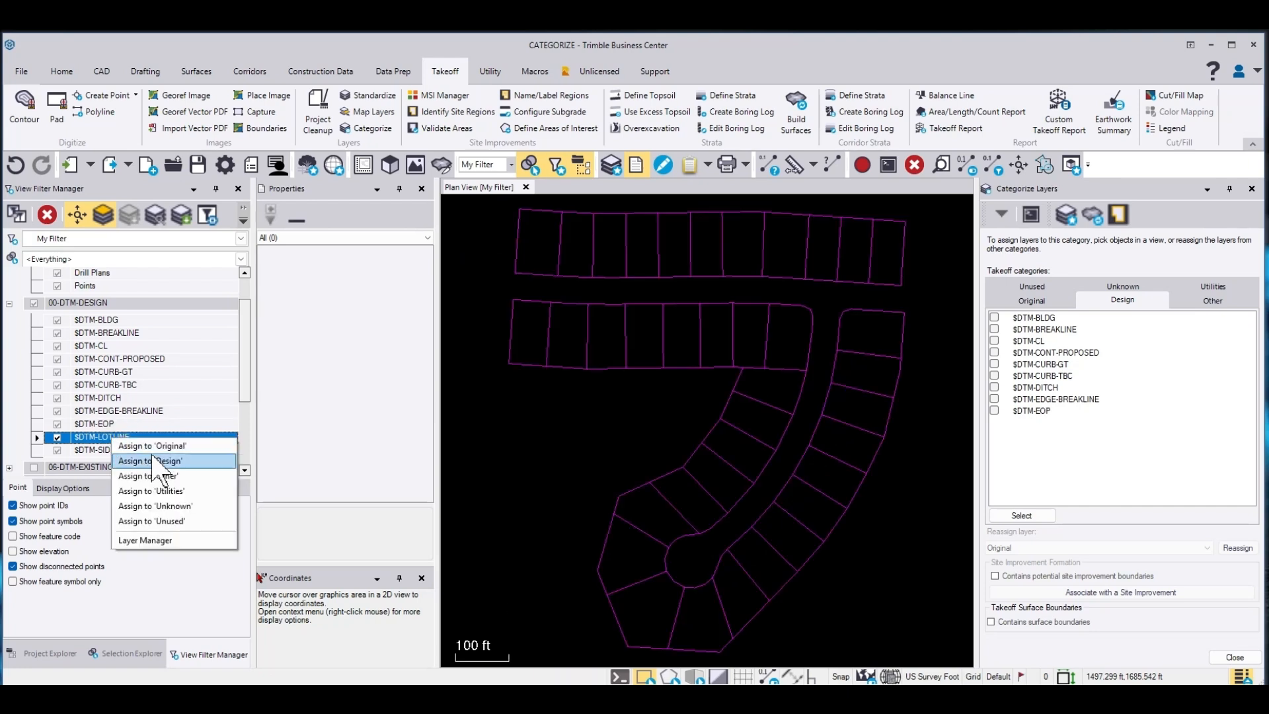
{"action": "left_click", "coordinate": [142, 458]}
{"action": "left_click", "coordinate": [109, 451]}
{"action": "right_click", "coordinate": [110, 450]}
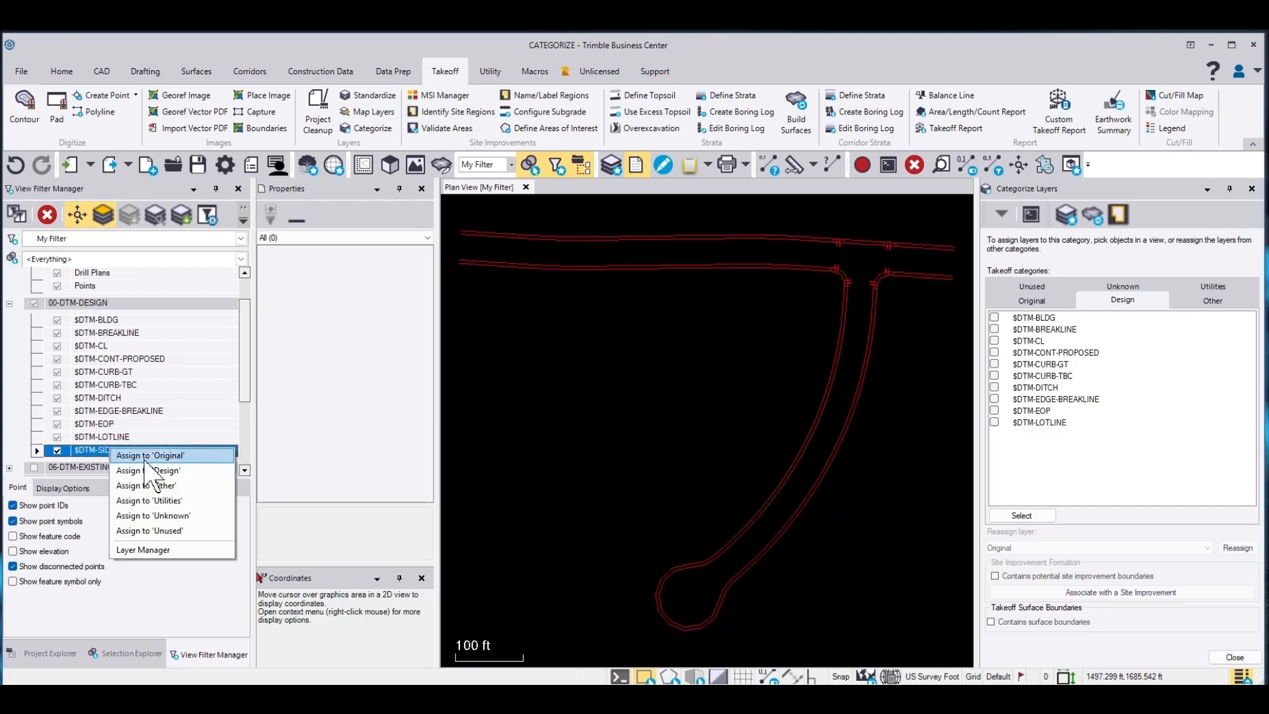
{"action": "left_click", "coordinate": [142, 471]}
Show all layers and mark the building, curb, EOP, lotline and sidewalk layers as containing potential site improvement boundaries
{"action": "left_click", "coordinate": [78, 214]}
{"action": "left_click", "coordinate": [105, 212]}
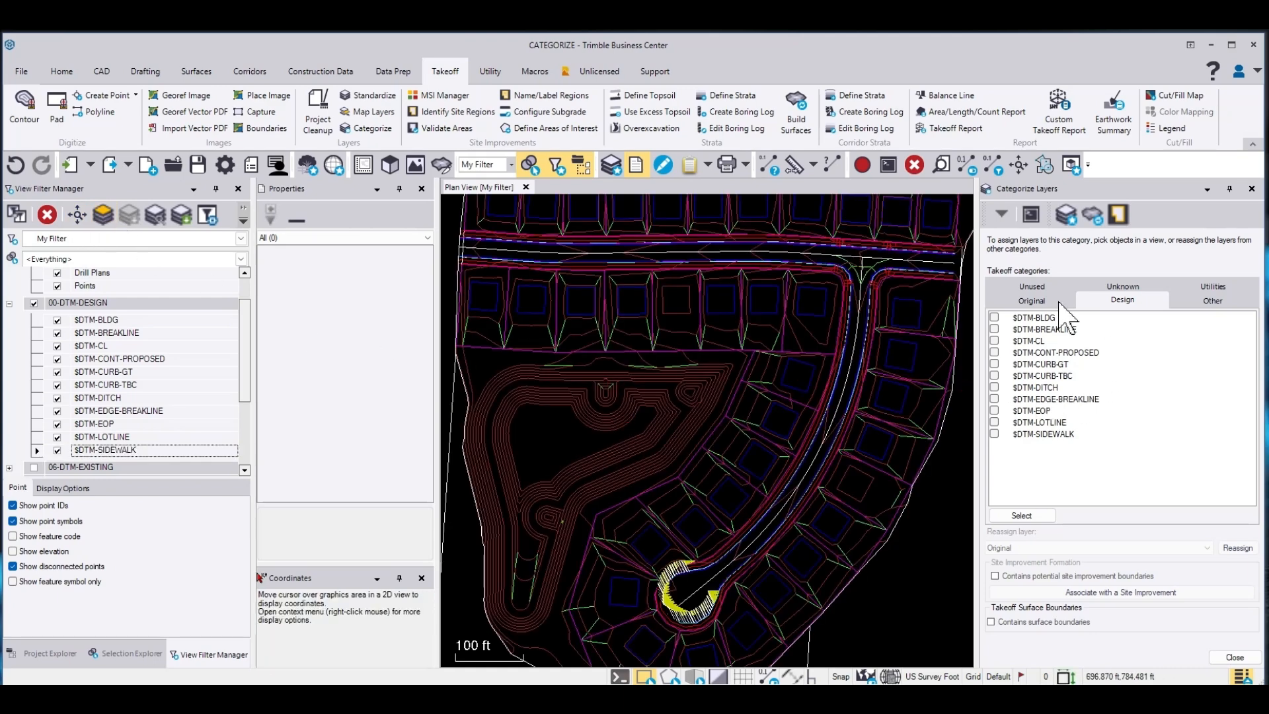
{"action": "left_click", "coordinate": [995, 318]}
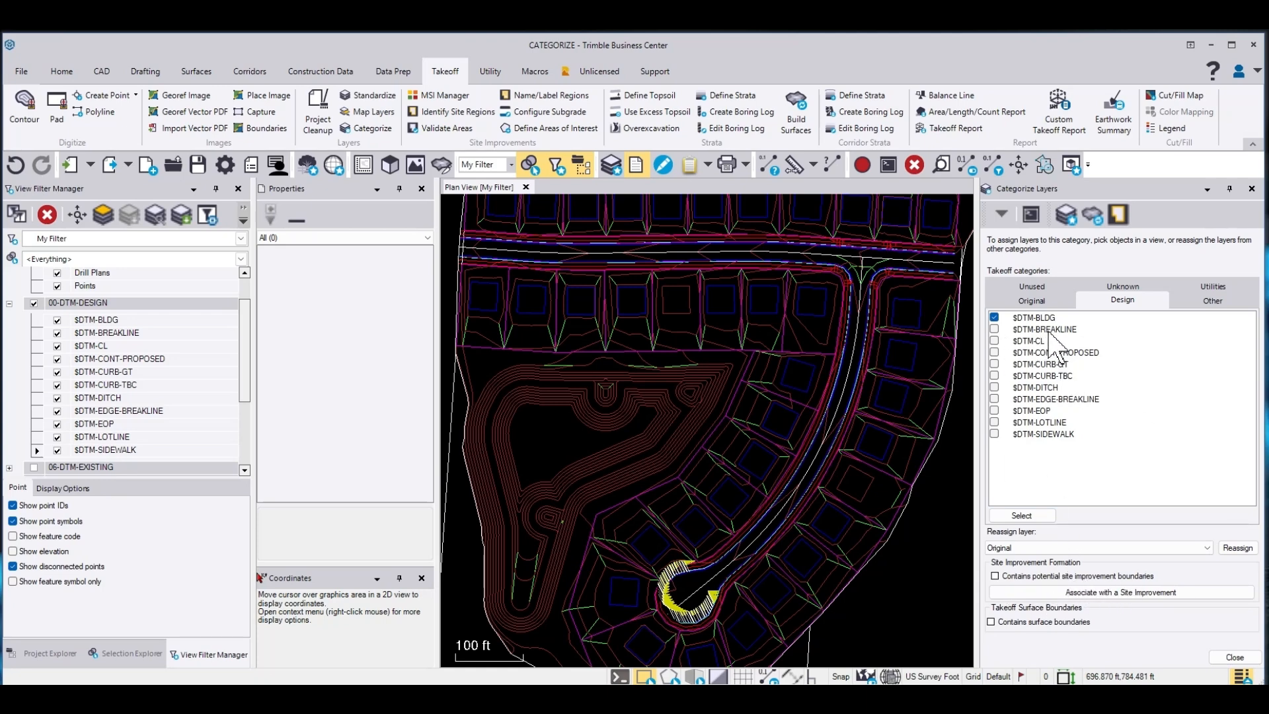
{"action": "left_click", "coordinate": [994, 363]}
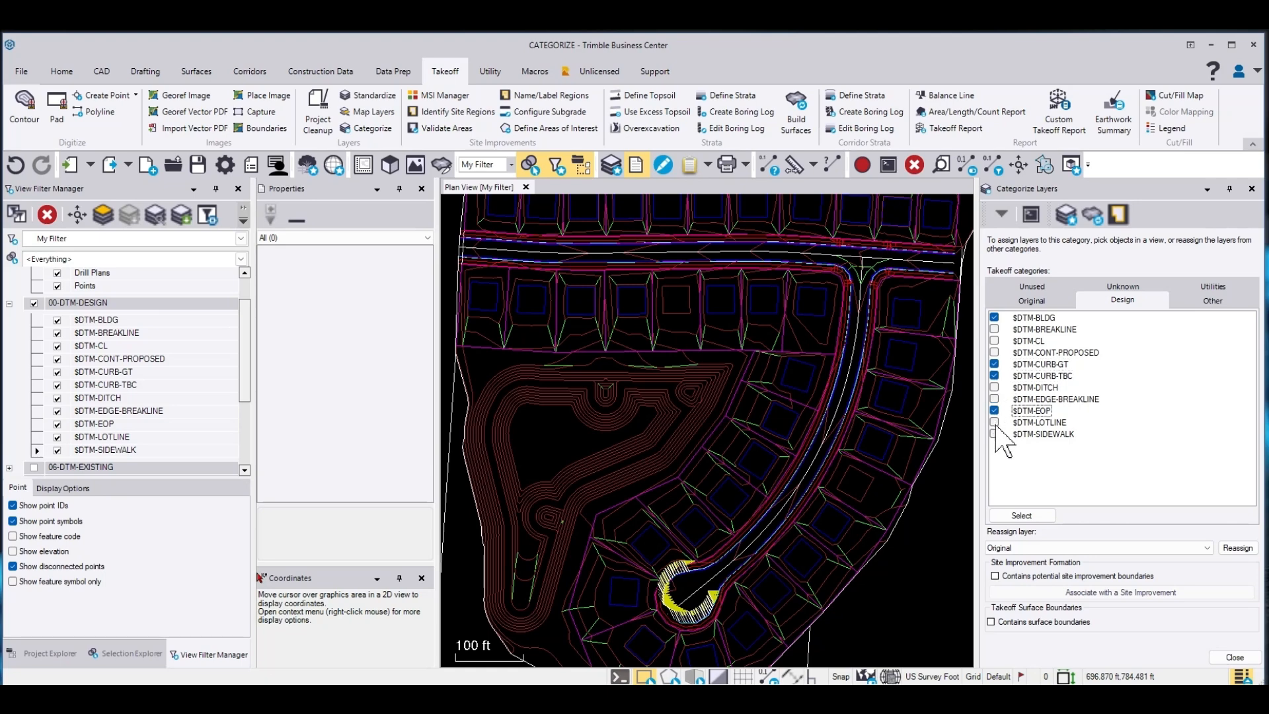
{"action": "left_click", "coordinate": [995, 435]}
{"action": "left_click", "coordinate": [994, 576]}
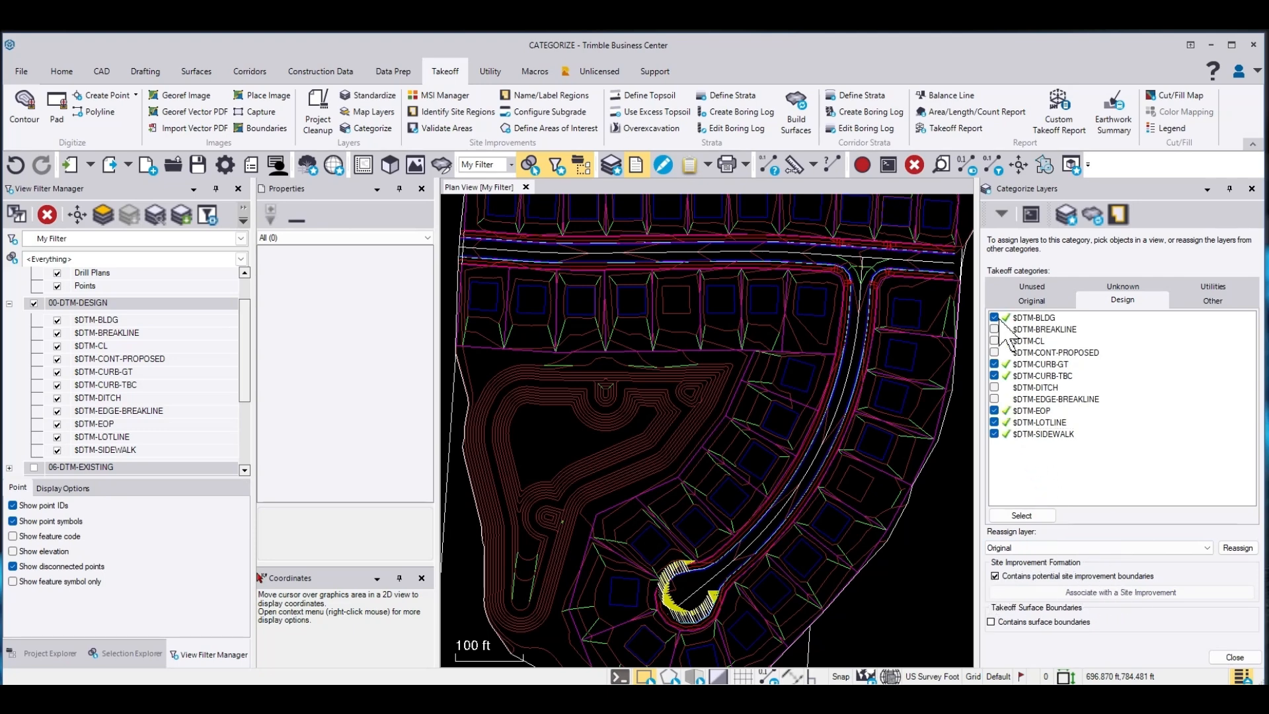
Mark $DTM-EDGE-BREAKLINE as containing site improvement and surface boundaries, and close Categorize Layers
{"action": "left_click", "coordinate": [995, 411]}
{"action": "left_click", "coordinate": [995, 423]}
{"action": "left_click", "coordinate": [995, 434]}
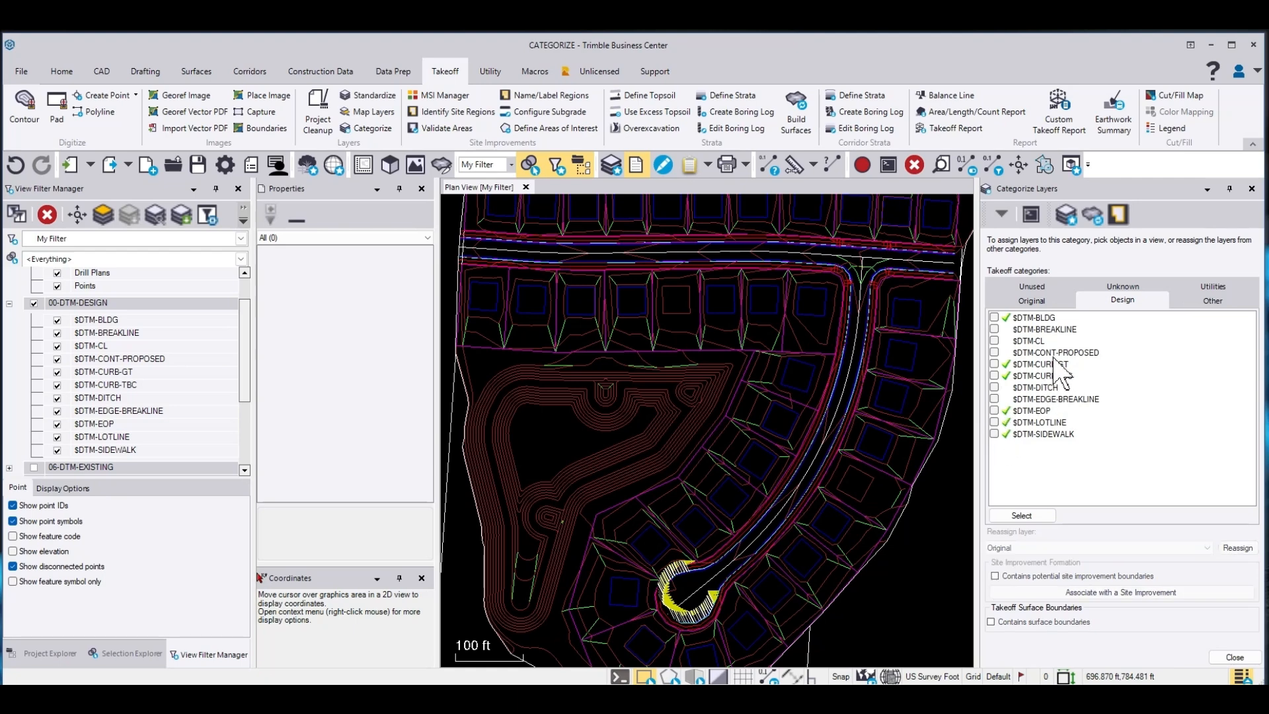
{"action": "left_click", "coordinate": [994, 399]}
{"action": "left_click", "coordinate": [995, 575]}
{"action": "left_click", "coordinate": [991, 621]}
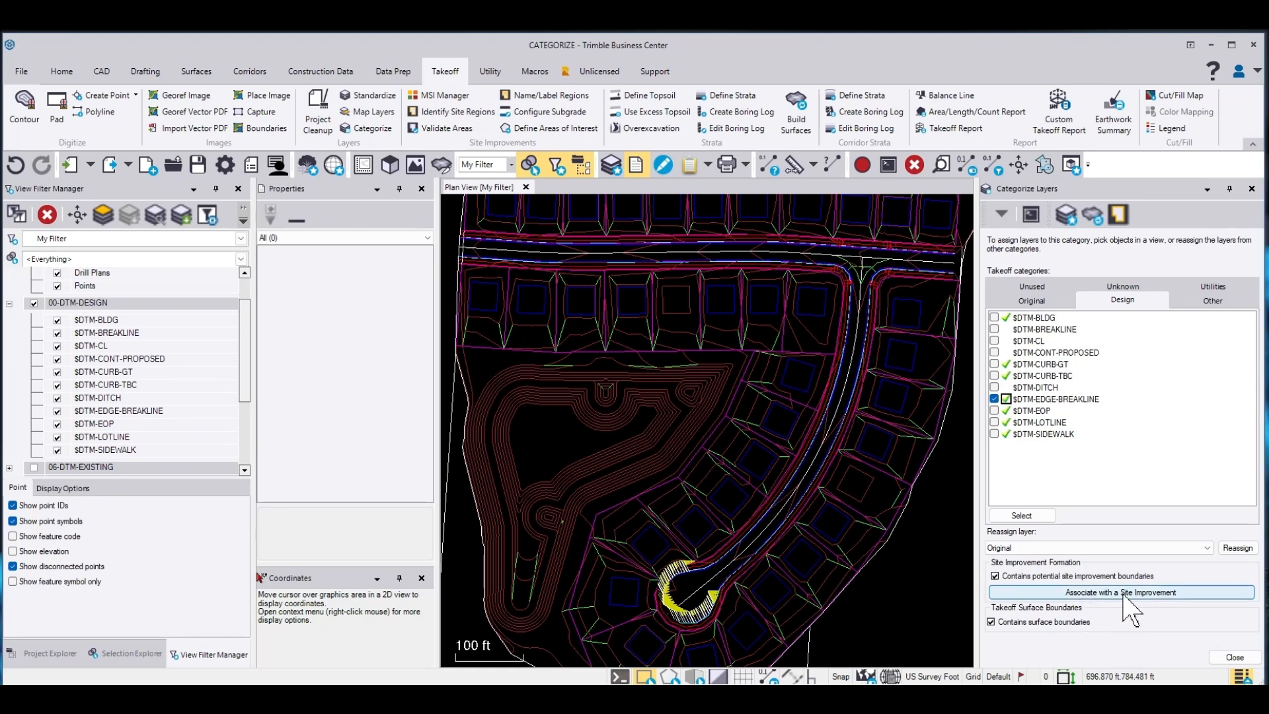
{"action": "left_click", "coordinate": [1234, 658]}
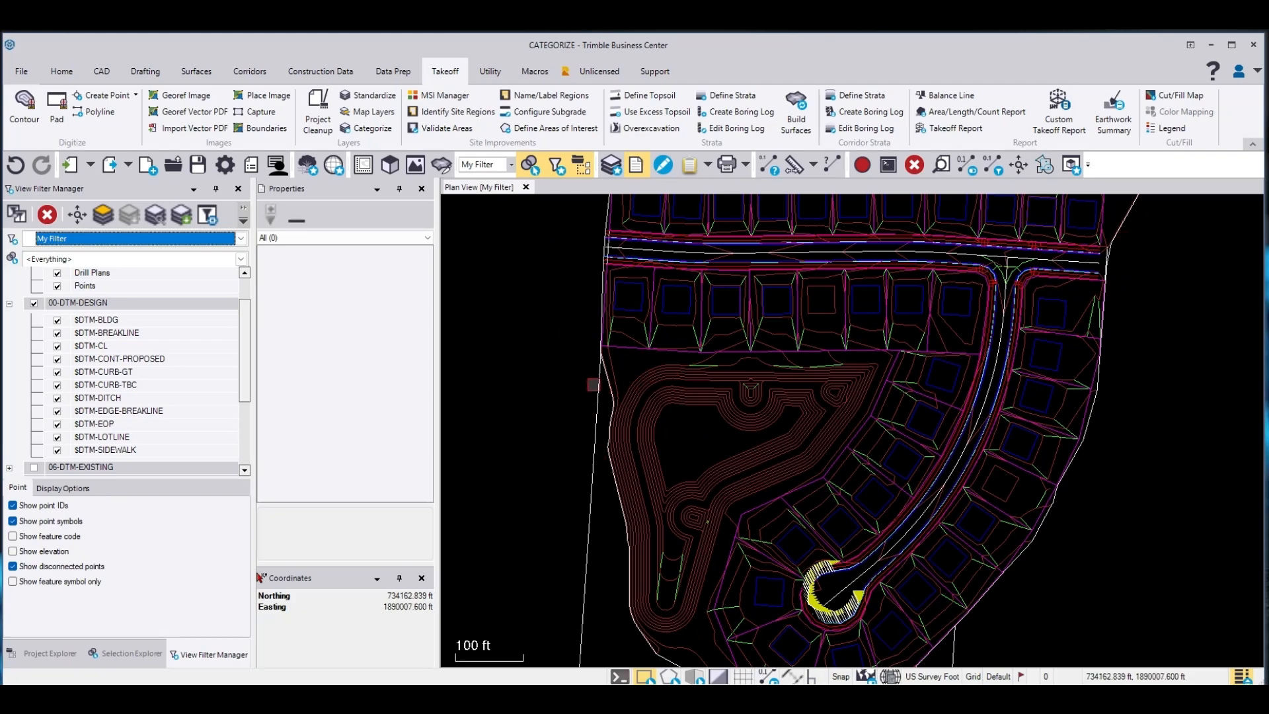
Define a topsoil stripping area 4.0 inches thick bounded by the design edge breakline
{"action": "scroll", "coordinate": [595, 383], "scroll_direction": "up", "scroll_amount": 3}
{"action": "left_click", "coordinate": [598, 381]}
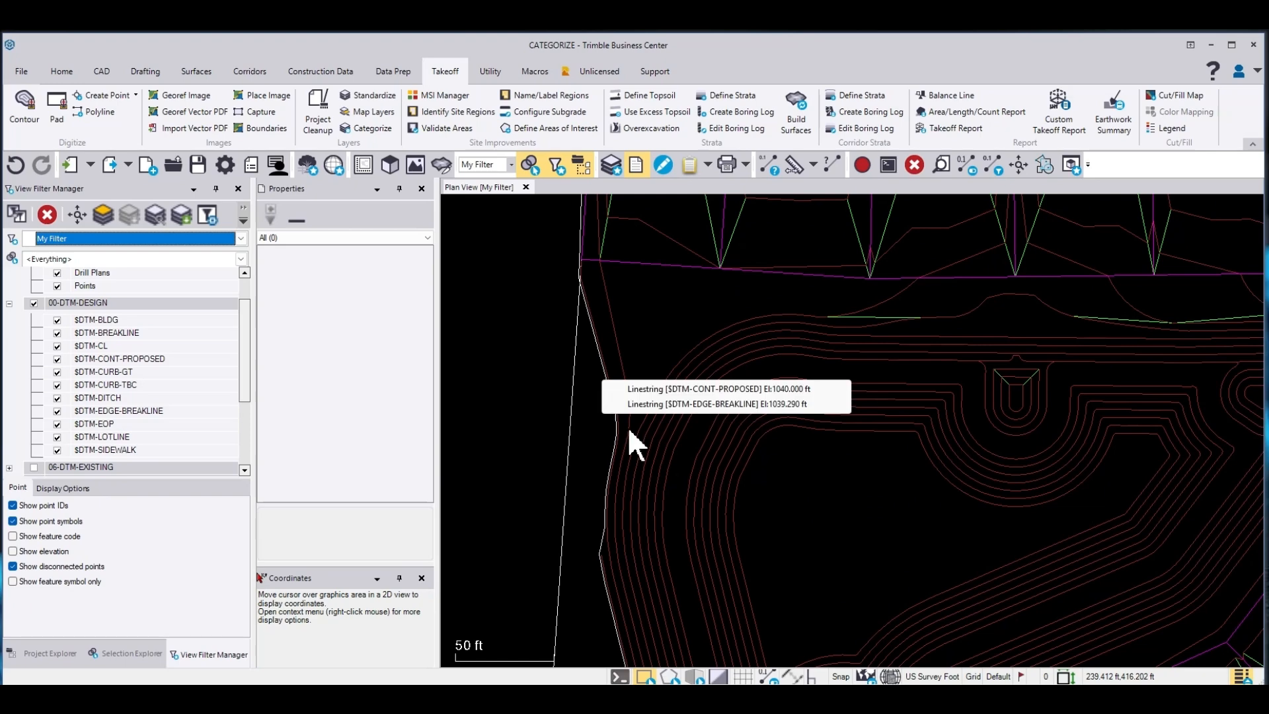
{"action": "left_click", "coordinate": [721, 404]}
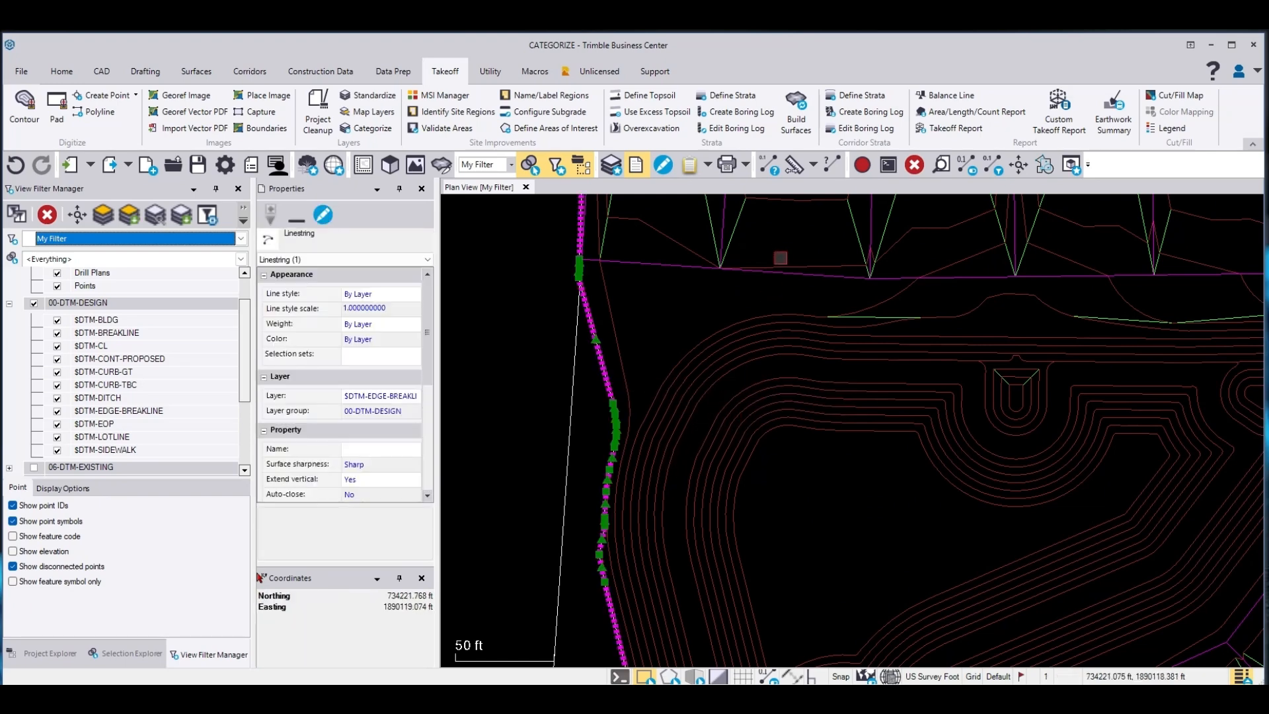
{"action": "left_click", "coordinate": [400, 73]}
{"action": "left_click", "coordinate": [446, 71]}
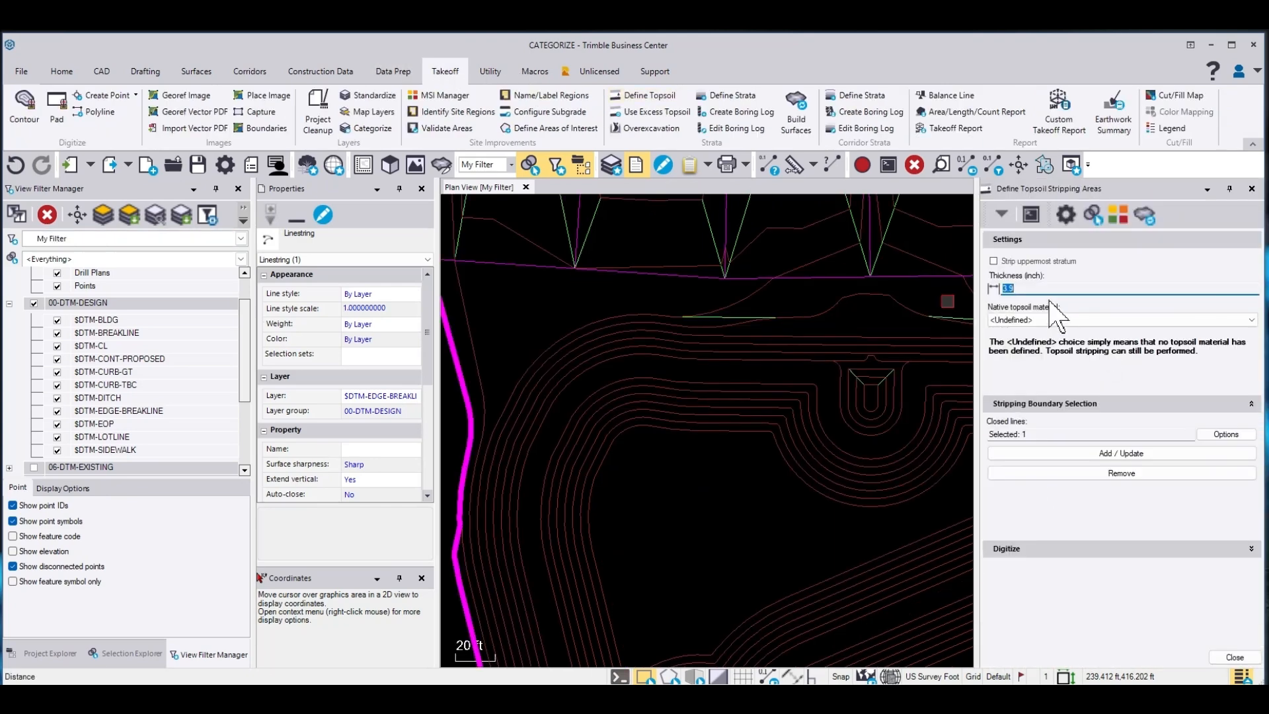
{"action": "type", "text": "4"}
{"action": "left_click", "coordinate": [1129, 454]}
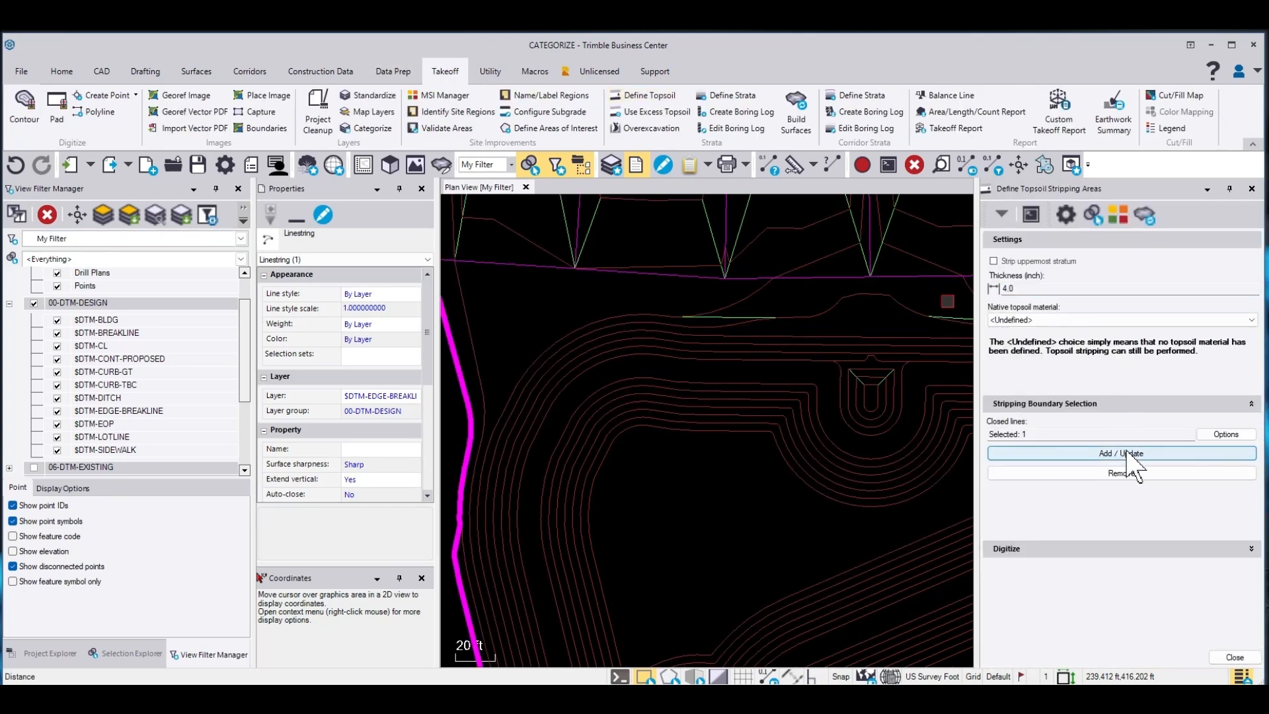
{"action": "left_click", "coordinate": [1235, 657]}
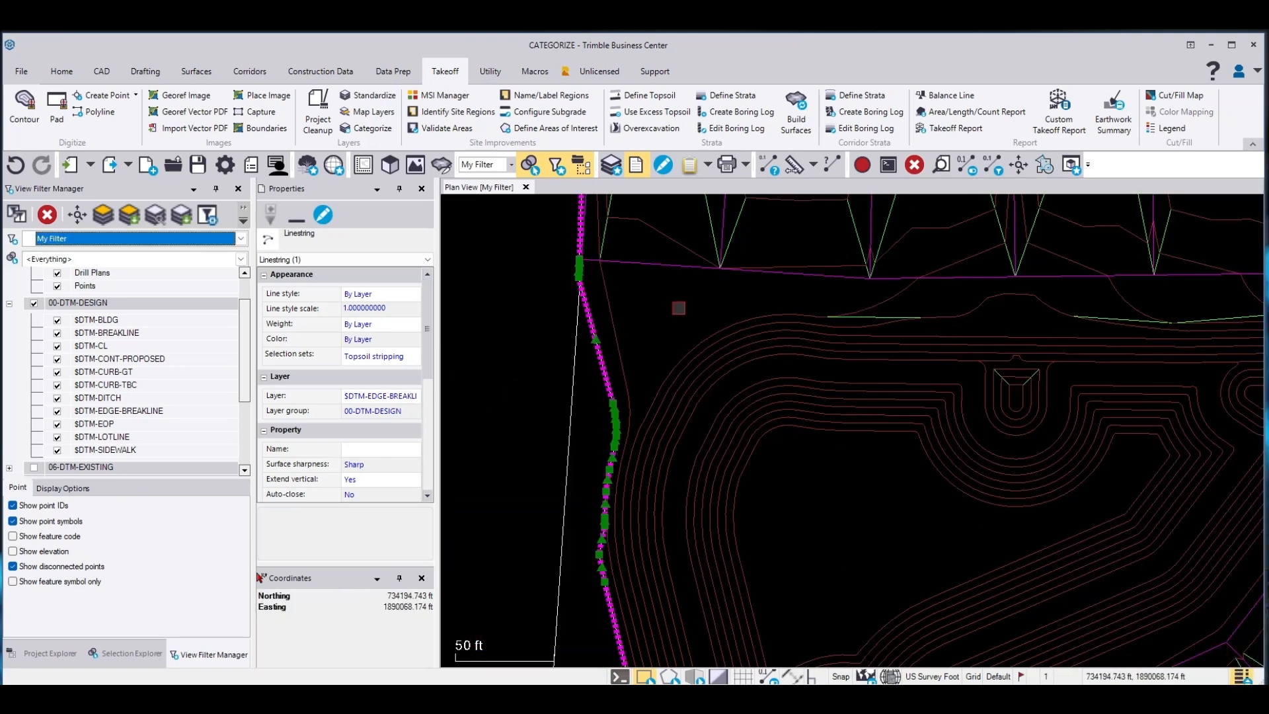
Expand the Surfaces folder in the project to review the existing surfaces
{"action": "left_click", "coordinate": [519, 308]}
{"action": "left_click", "coordinate": [51, 654]}
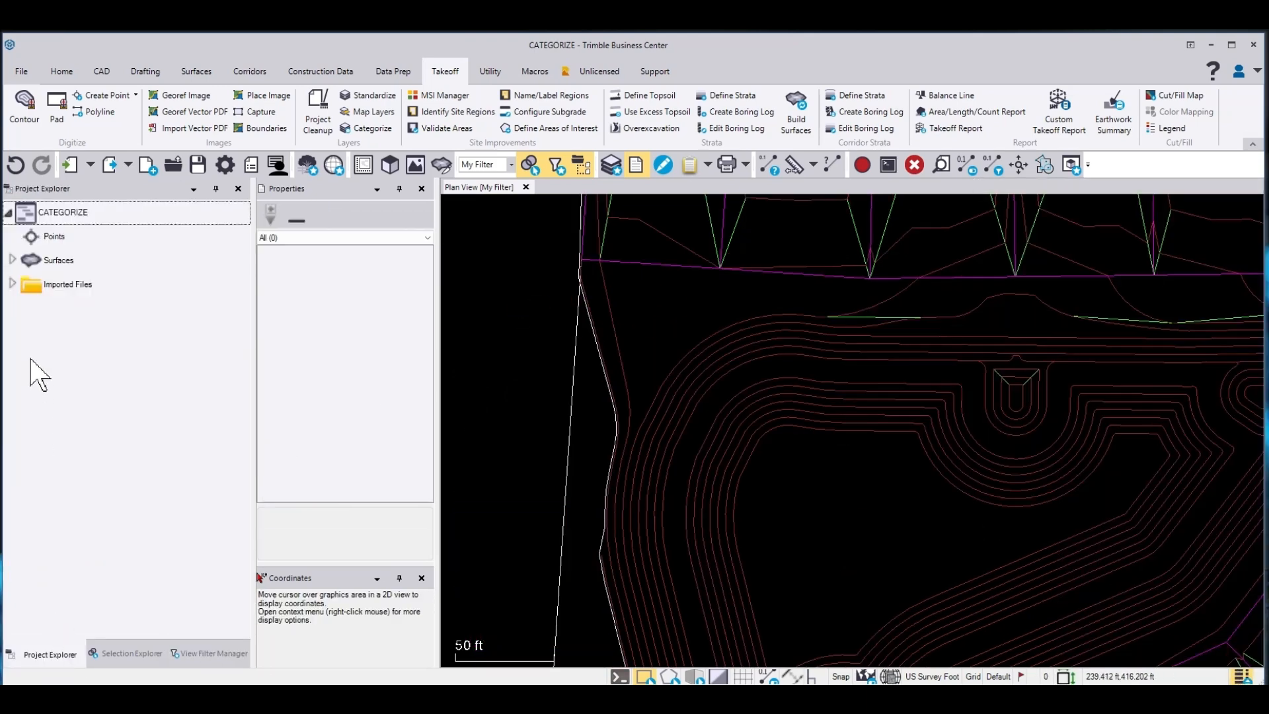
{"action": "left_click", "coordinate": [13, 260]}
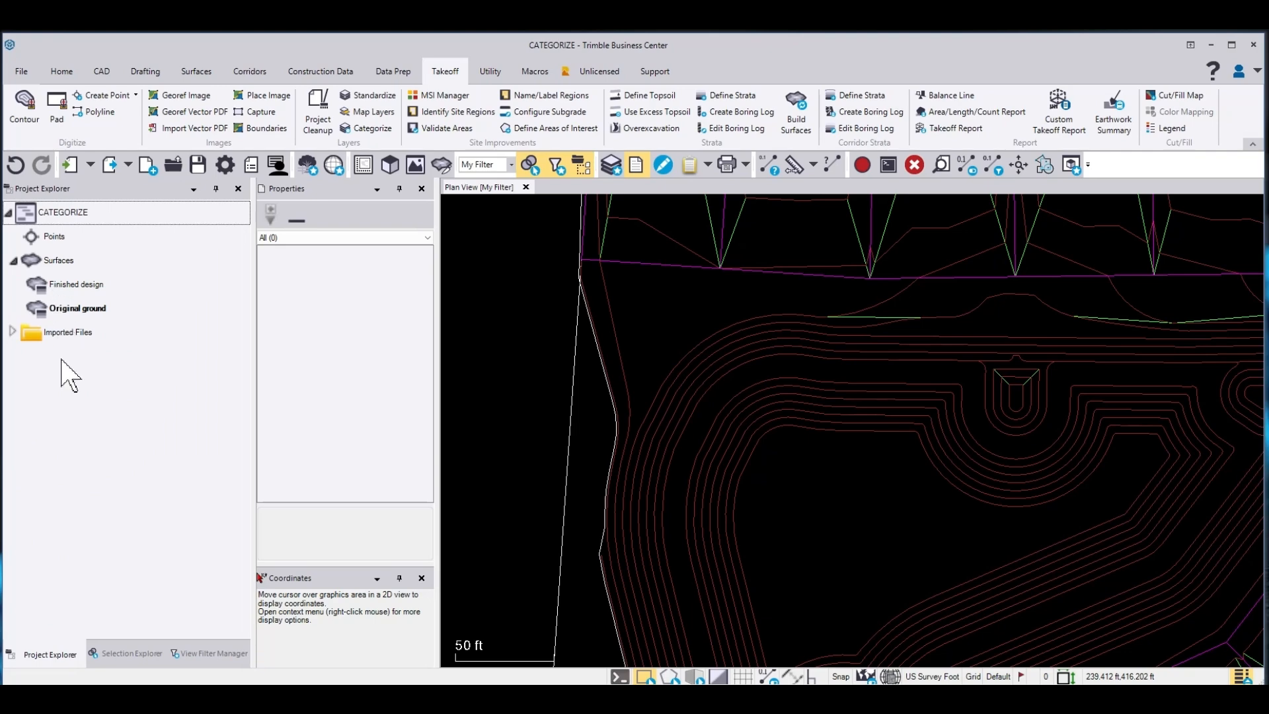
Open a 3D view and build the takeoff surfaces
{"action": "left_click", "coordinate": [215, 655]}
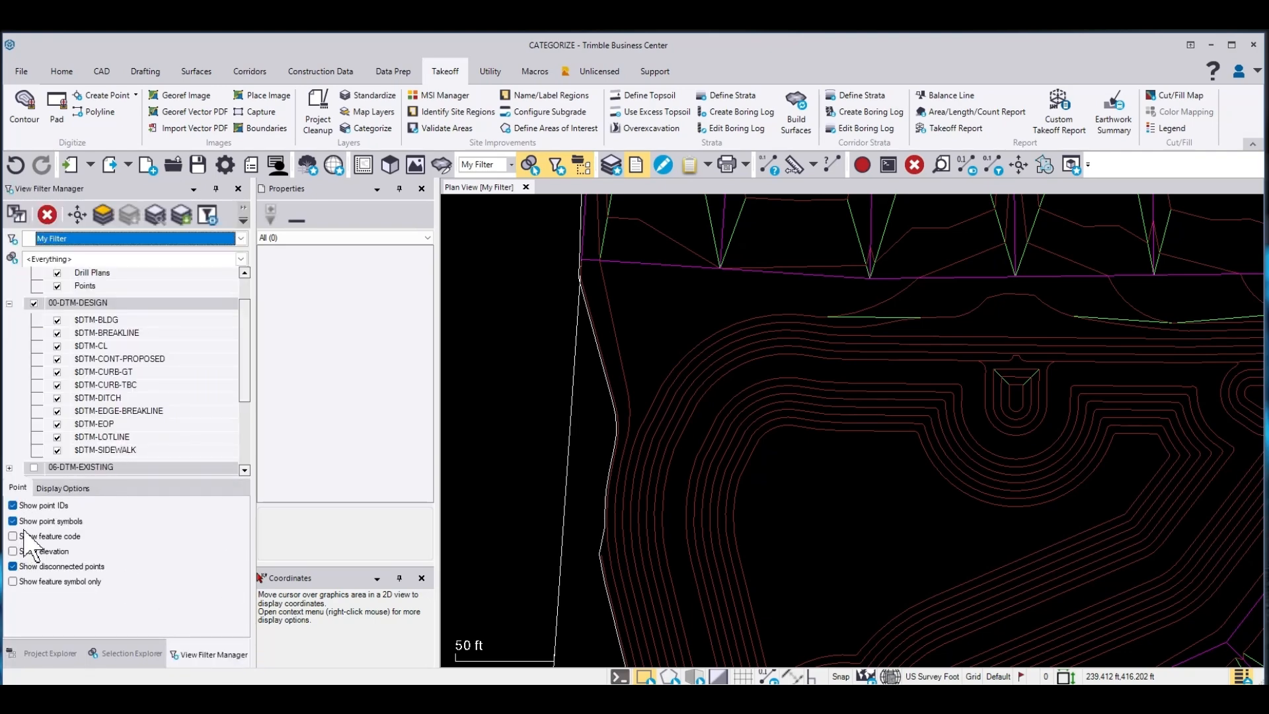
{"action": "left_click_drag", "start_coordinate": [249, 323], "coordinate": [255, 444]}
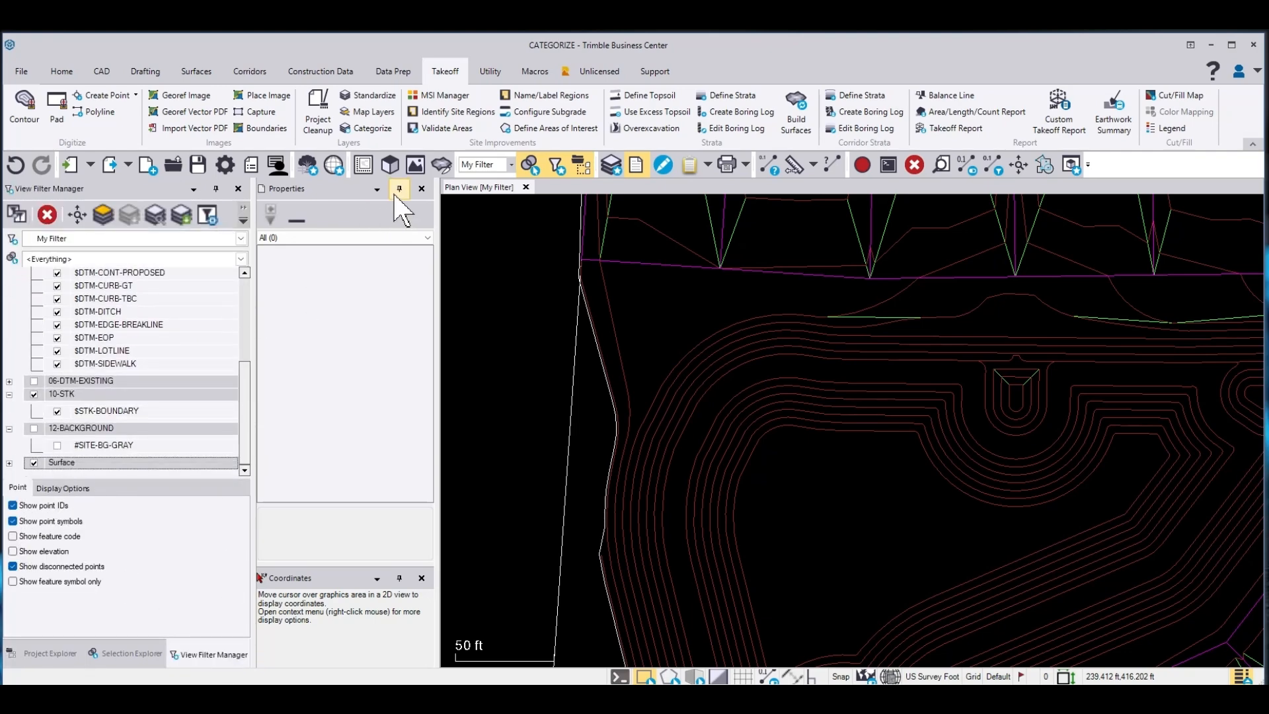
{"action": "left_click", "coordinate": [390, 165]}
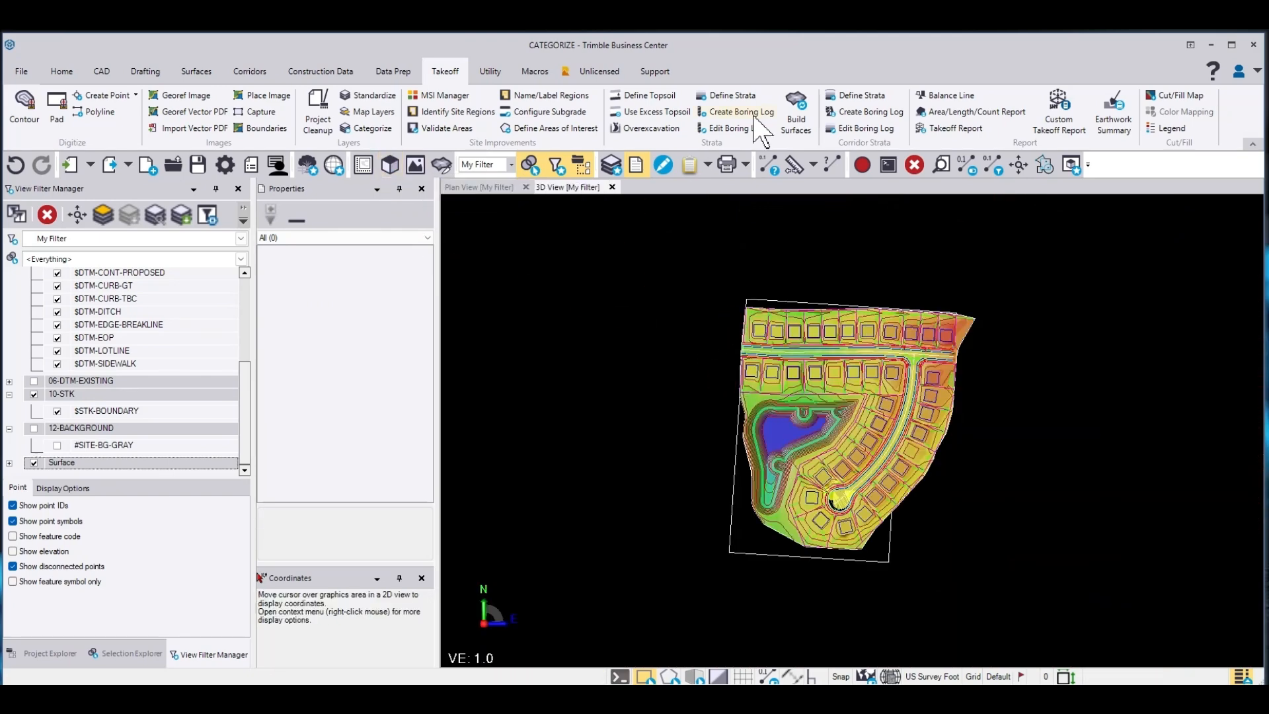
{"action": "left_click", "coordinate": [801, 104]}
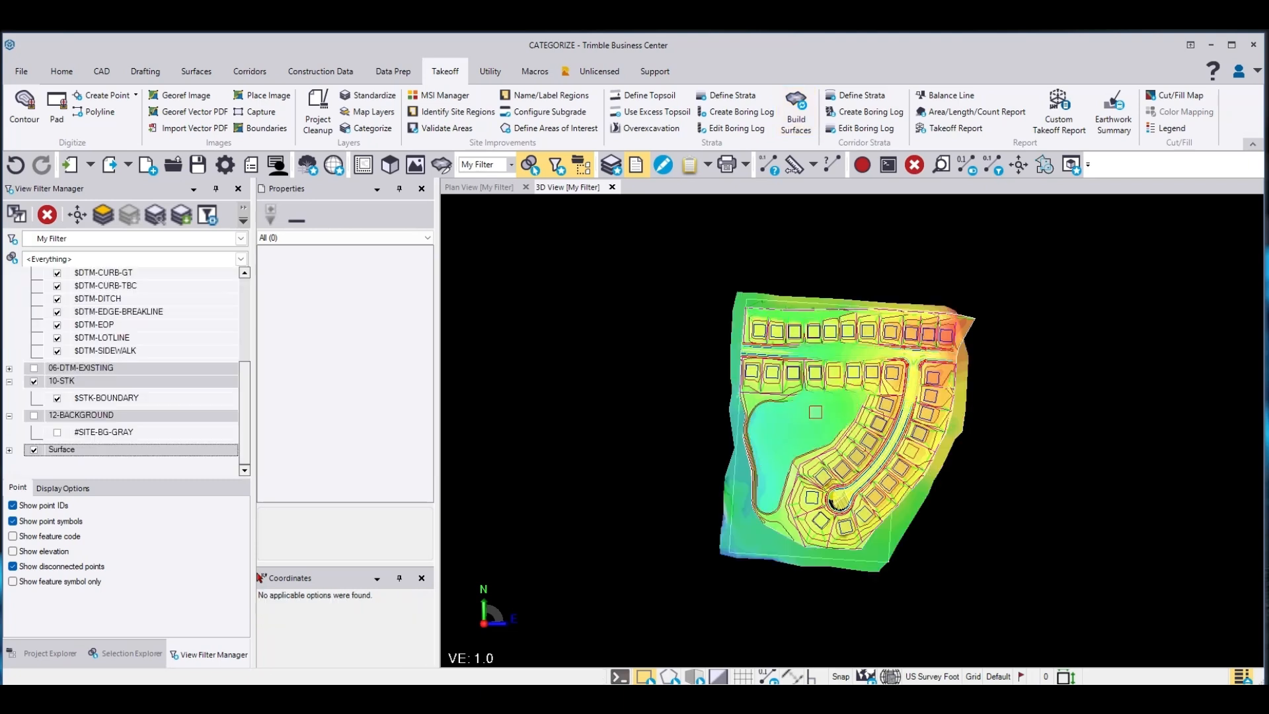
Collapse the layer groups and expand the Surface group to review each built surface
{"action": "left_click", "coordinate": [9, 381]}
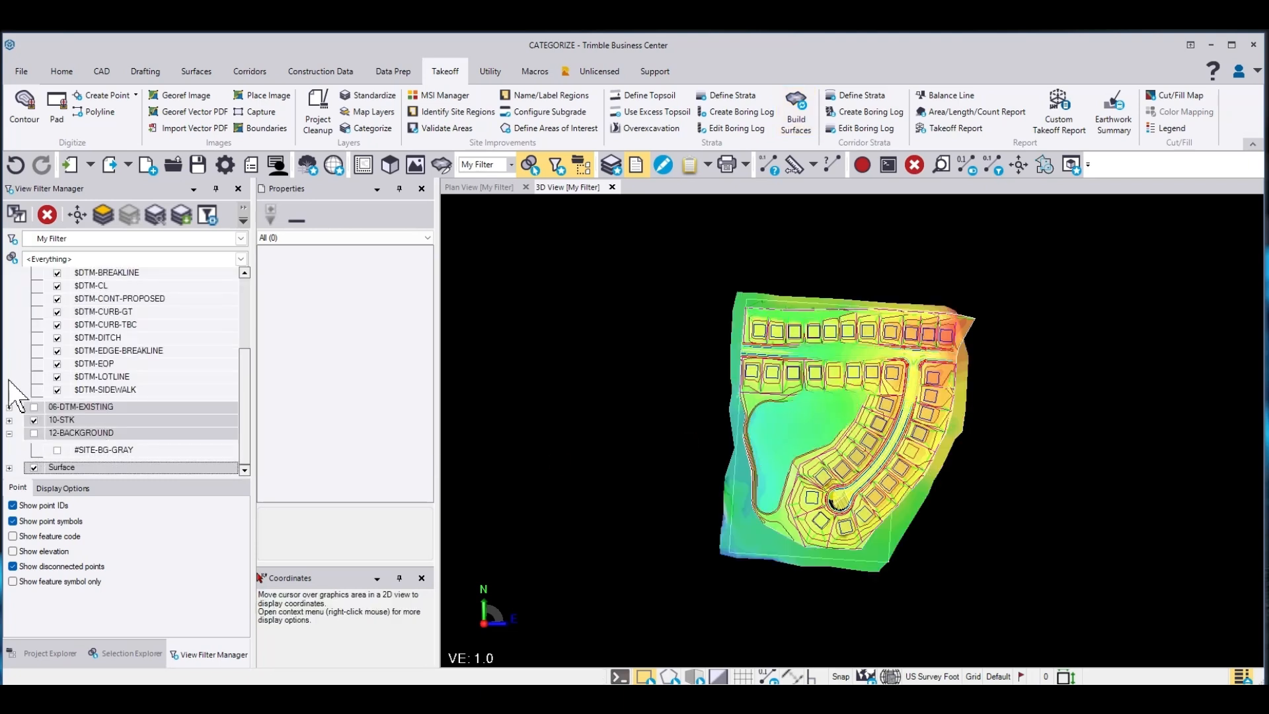
{"action": "left_click", "coordinate": [9, 433]}
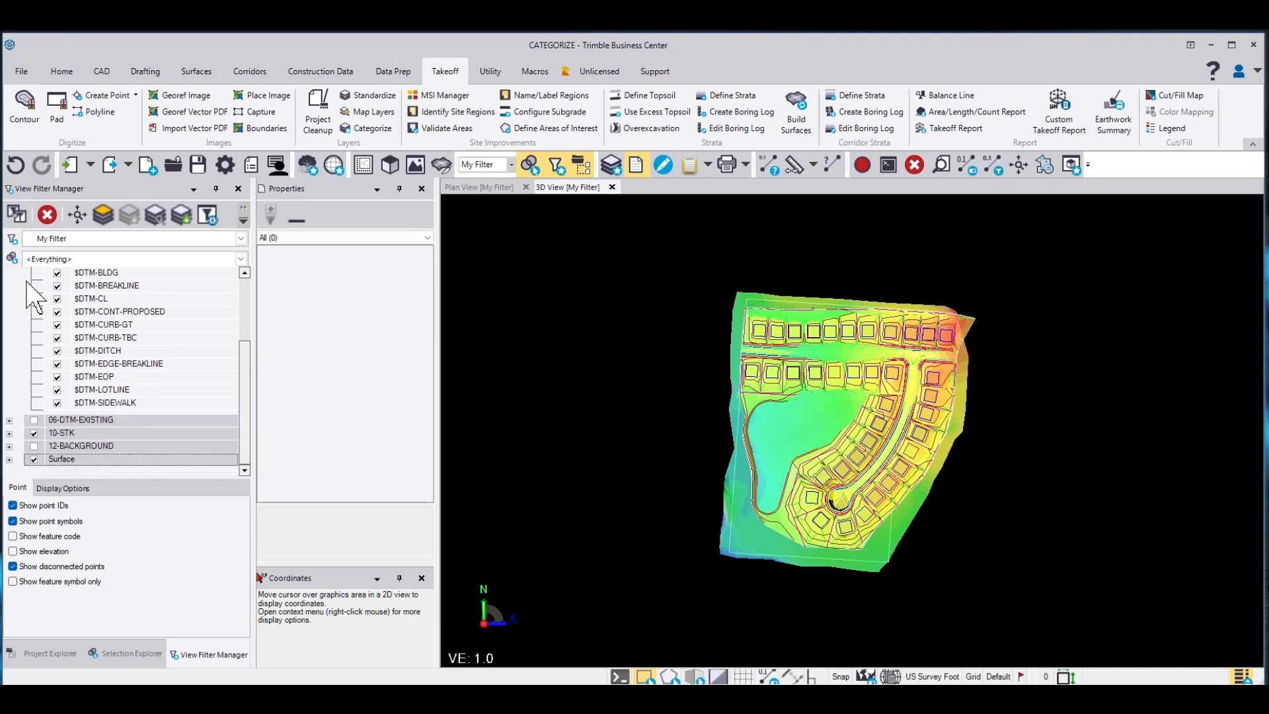
{"action": "scroll", "coordinate": [33, 284], "scroll_direction": "up", "scroll_amount": 2}
{"action": "left_click", "coordinate": [10, 334]}
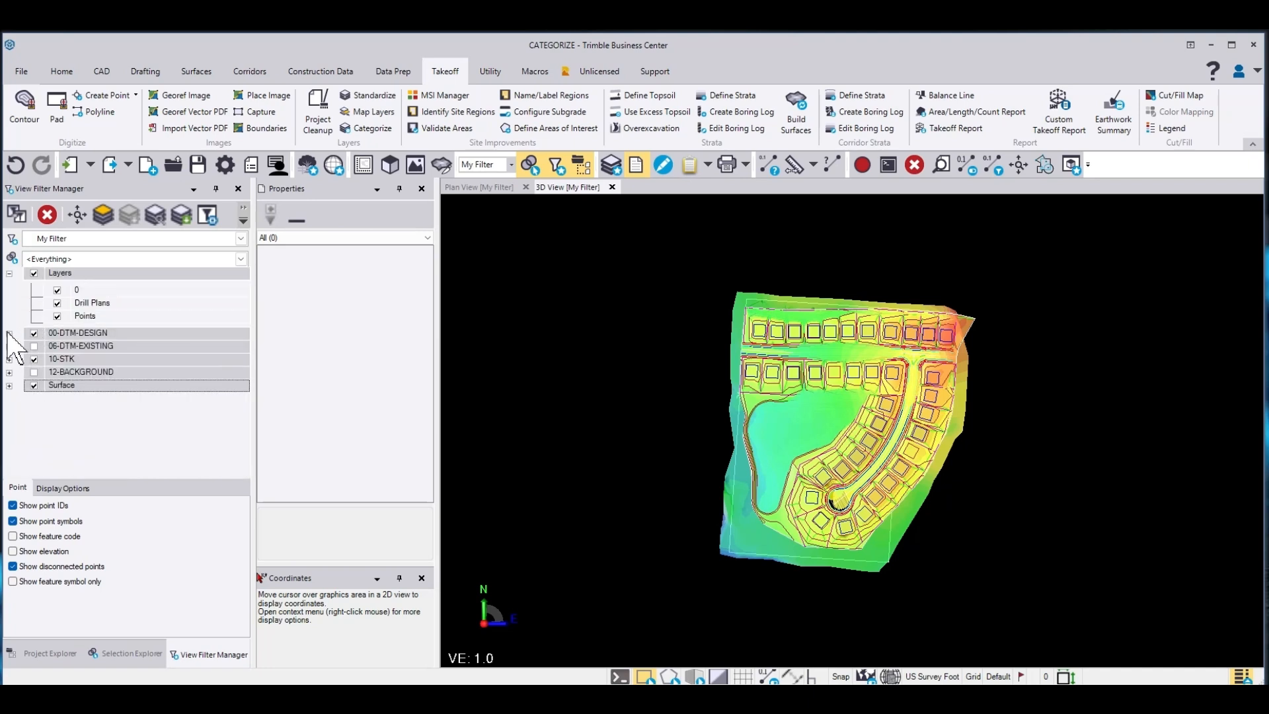
{"action": "left_click", "coordinate": [9, 273]}
{"action": "left_click", "coordinate": [9, 338]}
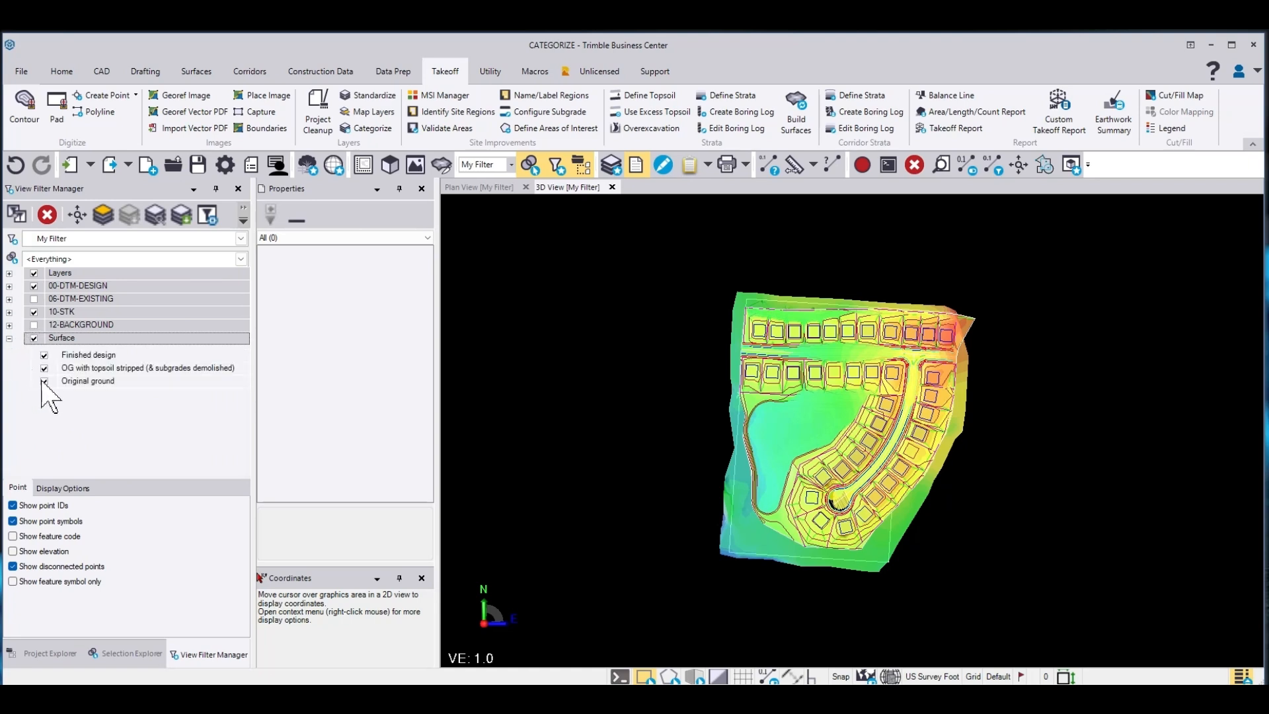
{"action": "left_click", "coordinate": [101, 368]}
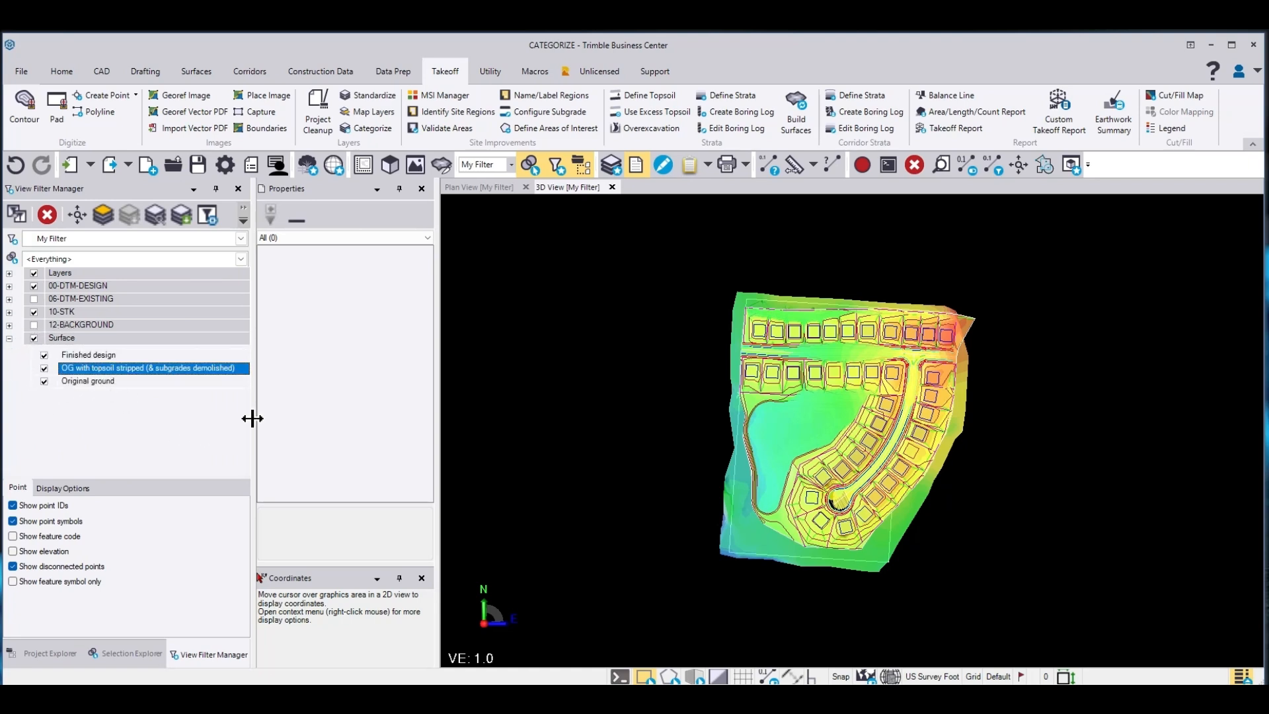
{"action": "left_click", "coordinate": [69, 355]}
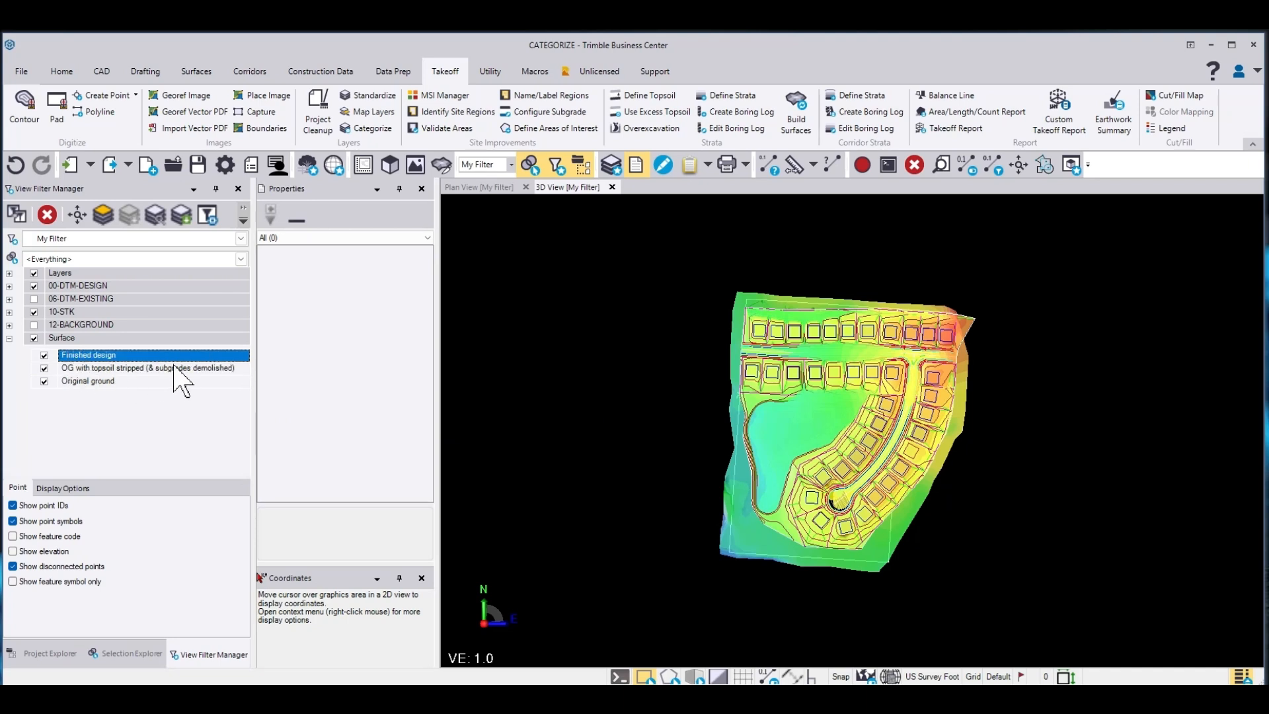
{"action": "left_click", "coordinate": [93, 382]}
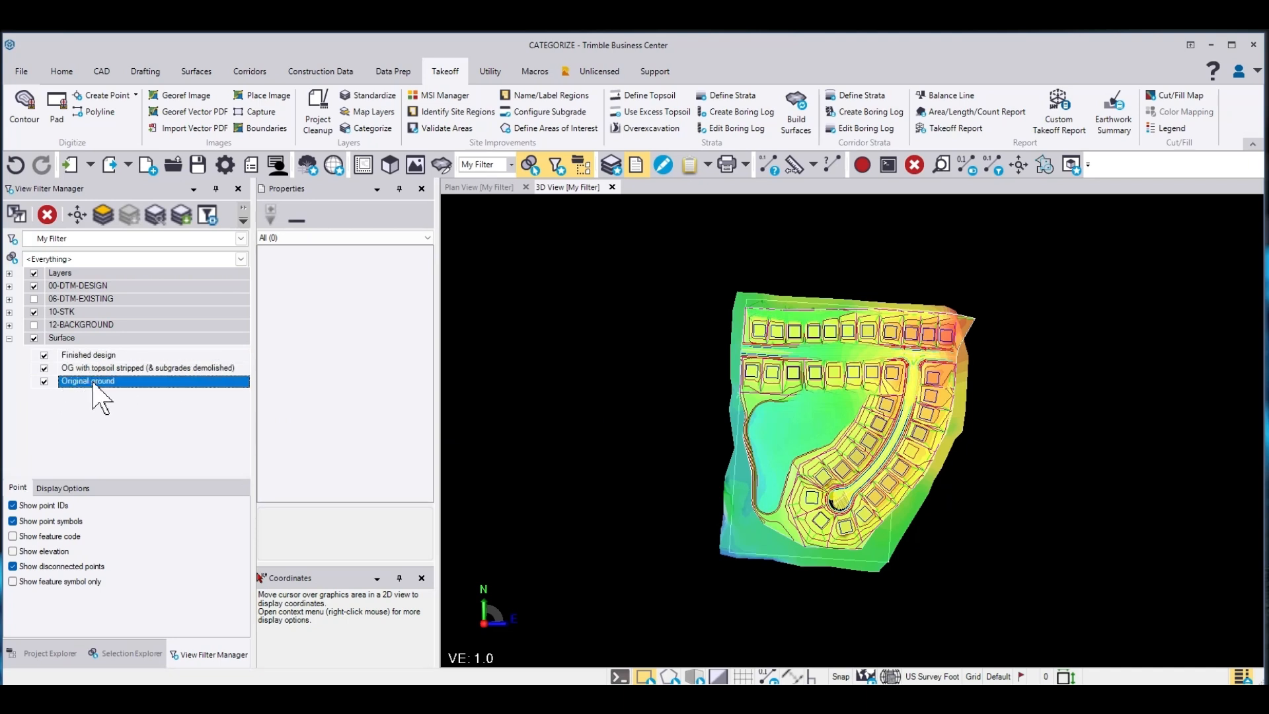
Hide the layers and other surfaces to display only Original ground in the 3D view
{"action": "left_click", "coordinate": [44, 368]}
{"action": "left_click", "coordinate": [44, 355]}
{"action": "left_click", "coordinate": [35, 274]}
{"action": "left_click", "coordinate": [35, 287]}
{"action": "left_click", "coordinate": [34, 312]}
{"action": "scroll", "coordinate": [859, 411], "scroll_direction": "up", "scroll_amount": 2}
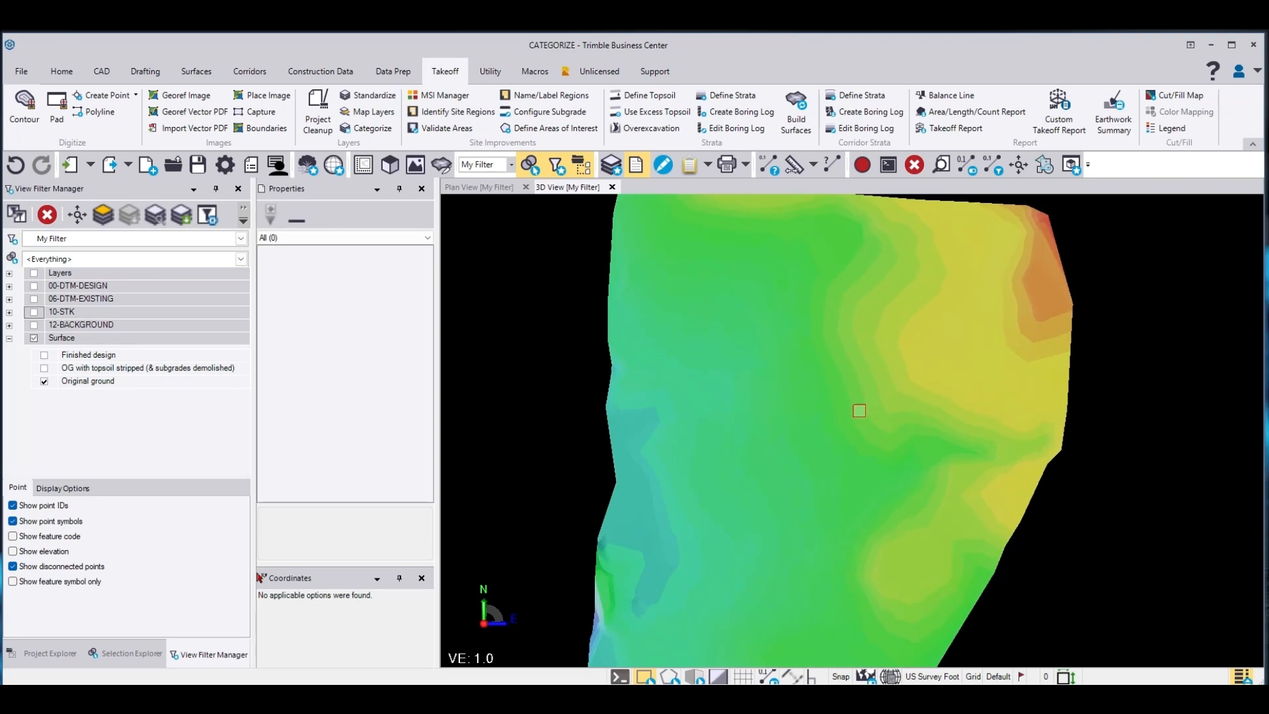
{"action": "scroll", "coordinate": [839, 415], "scroll_direction": "up", "scroll_amount": 3}
{"action": "middle_click_drag", "start_coordinate": [819, 419], "coordinate": [910, 337]}
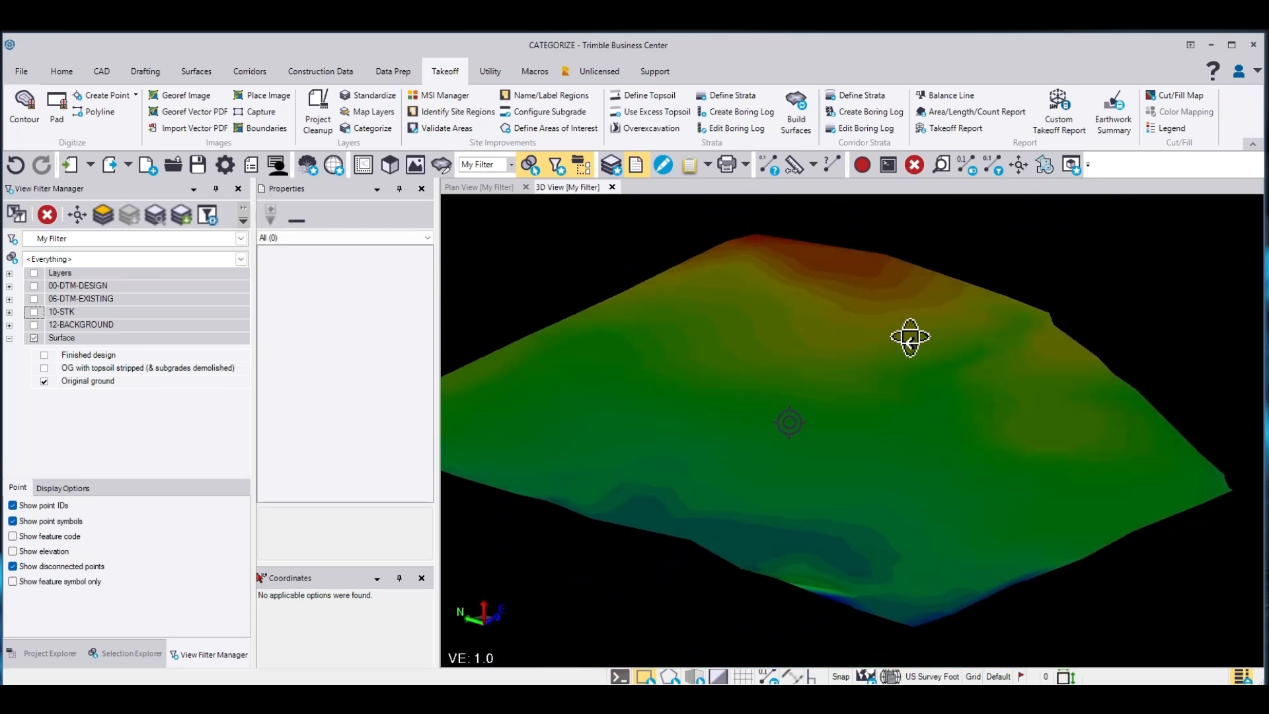
Switch the 3D view from Original ground to showing only the Finished design surface
{"action": "scroll", "coordinate": [905, 341], "scroll_direction": "up", "scroll_amount": 3}
{"action": "left_click", "coordinate": [45, 381]}
{"action": "left_click", "coordinate": [45, 368]}
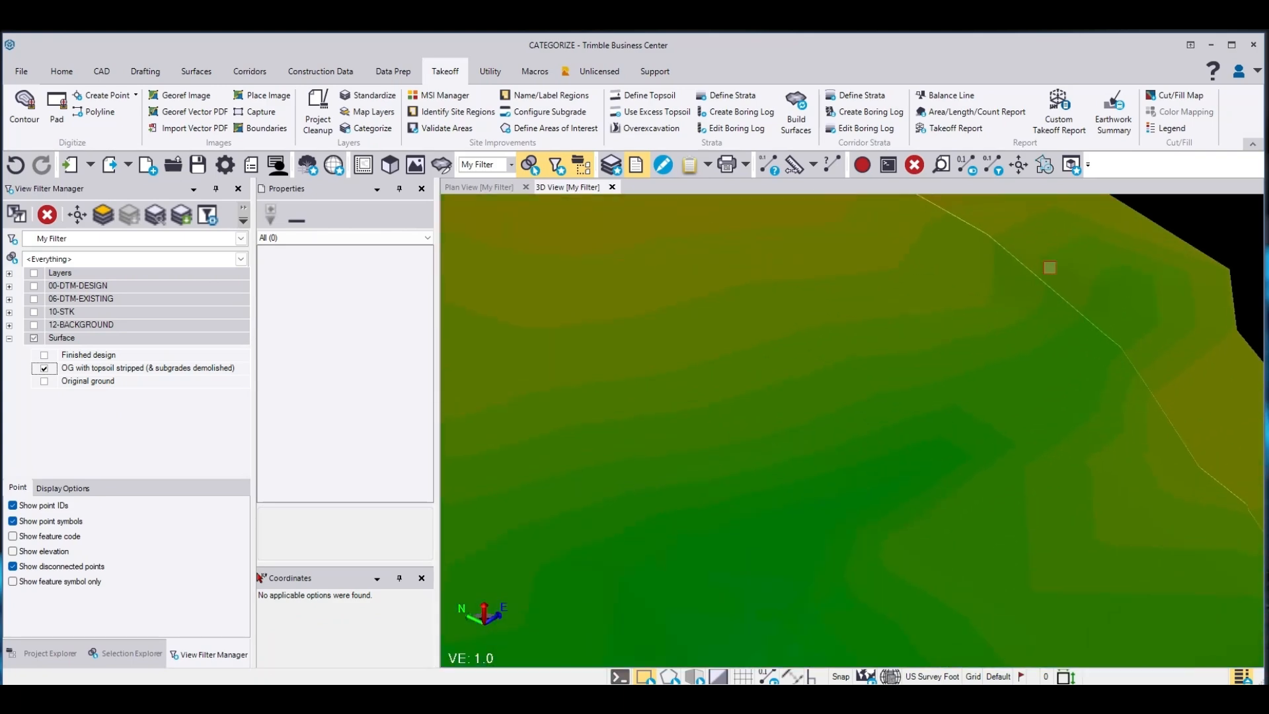
{"action": "left_click", "coordinate": [44, 369]}
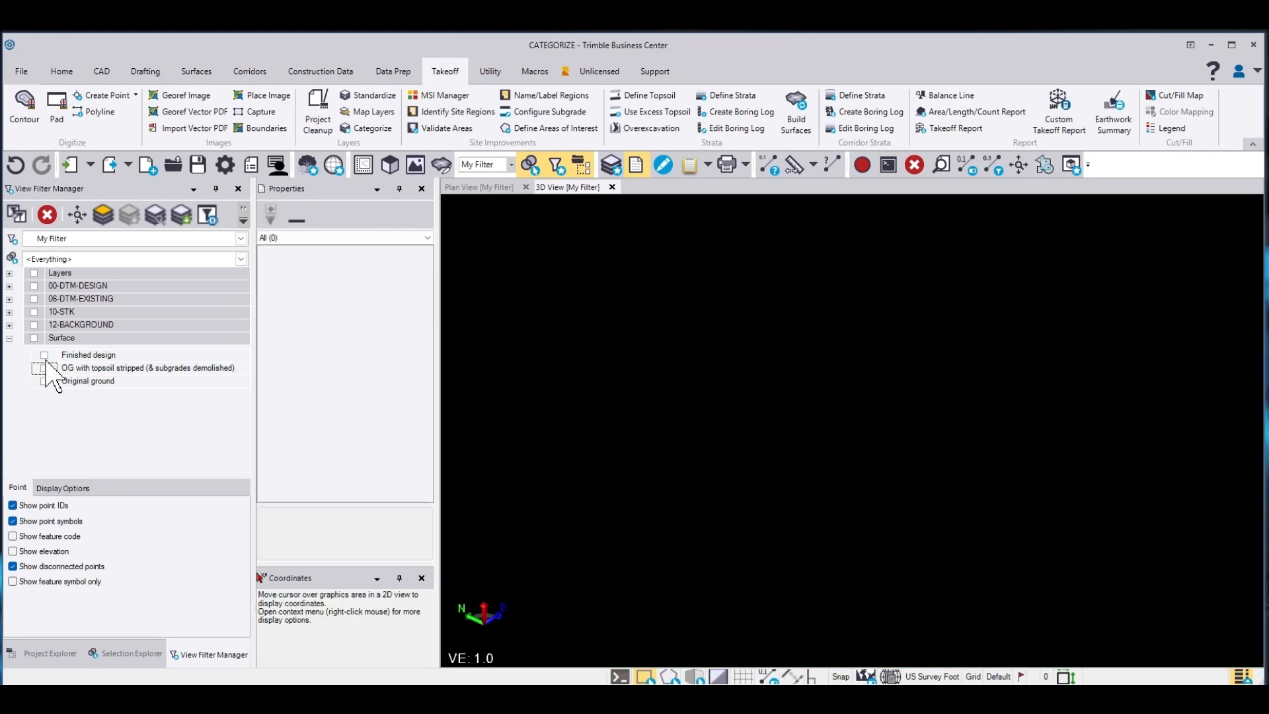
{"action": "left_click", "coordinate": [45, 355]}
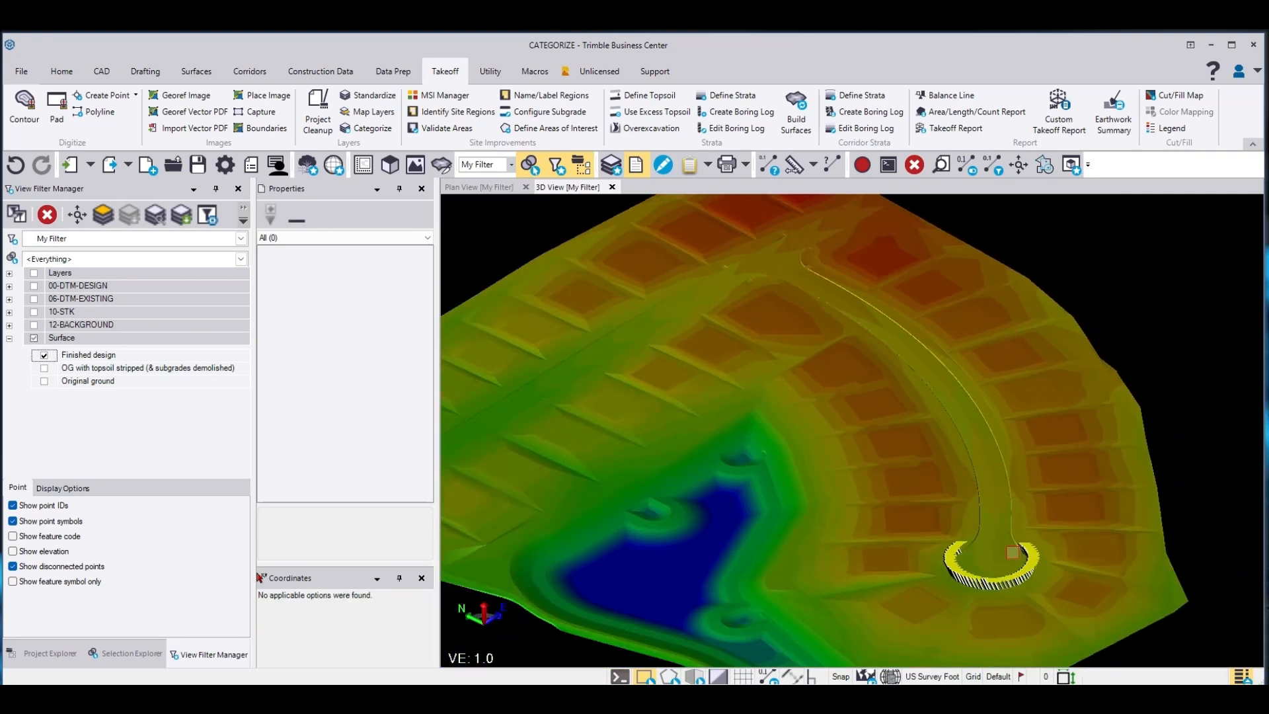
Display the $DTM-EOP design layer over the Finished design surface around the curb
{"action": "mouse_move", "coordinate": [1006, 547]}
{"action": "middle_mouse_down"}
{"action": "mouse_move", "coordinate": [946, 566]}
{"action": "mouse_move", "coordinate": [813, 558]}
{"action": "middle_mouse_up"}
{"action": "scroll", "coordinate": [1011, 549], "scroll_direction": "up", "scroll_amount": 6}
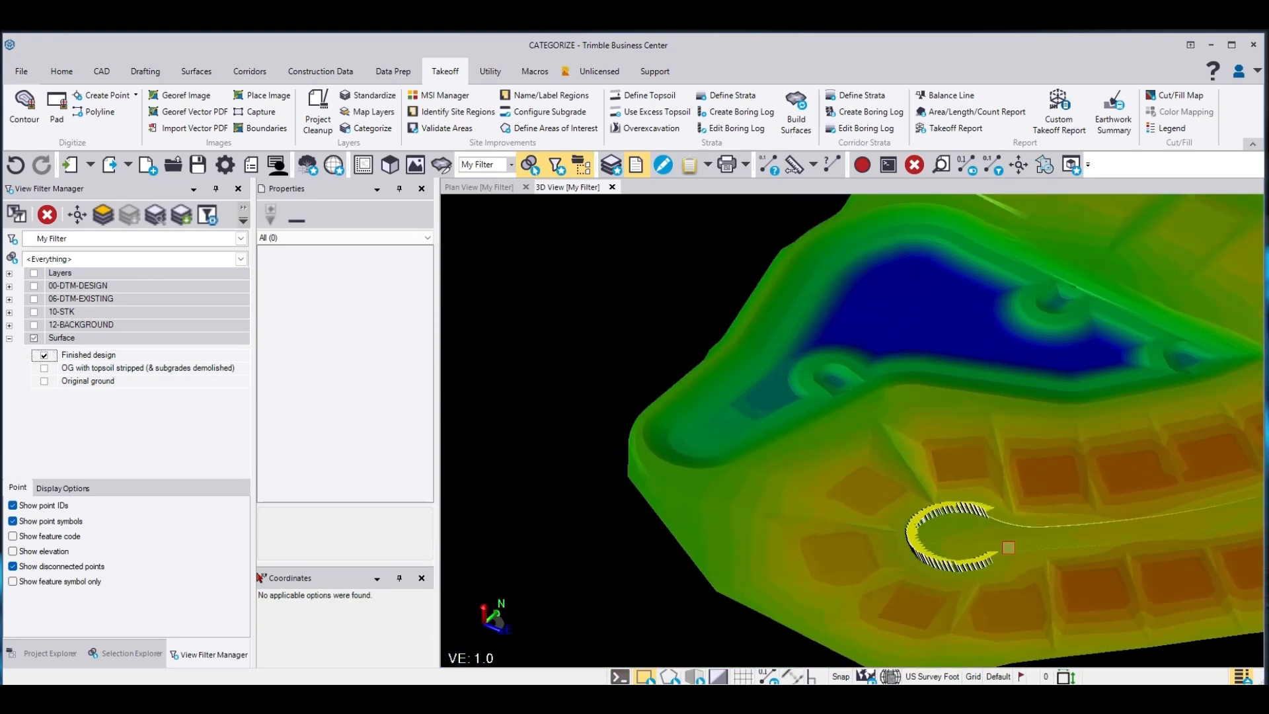
{"action": "scroll", "coordinate": [942, 488], "scroll_direction": "up", "scroll_amount": 3}
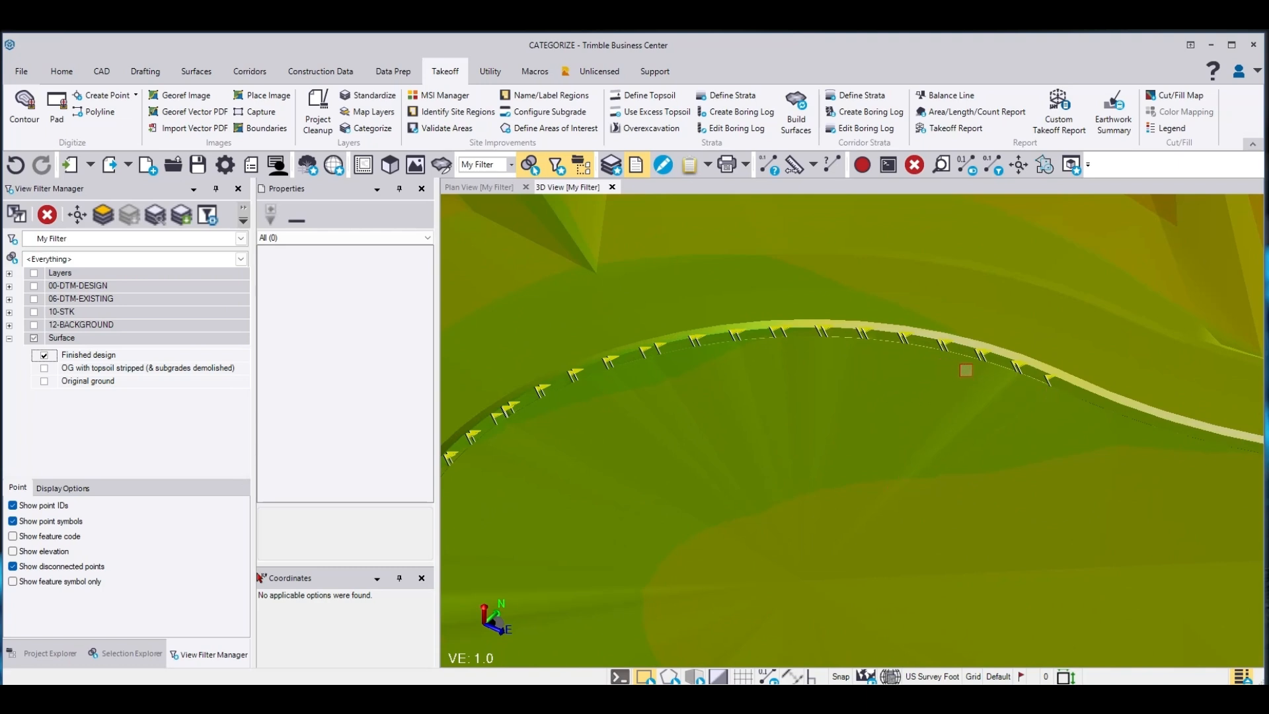
{"action": "left_click", "coordinate": [9, 287]}
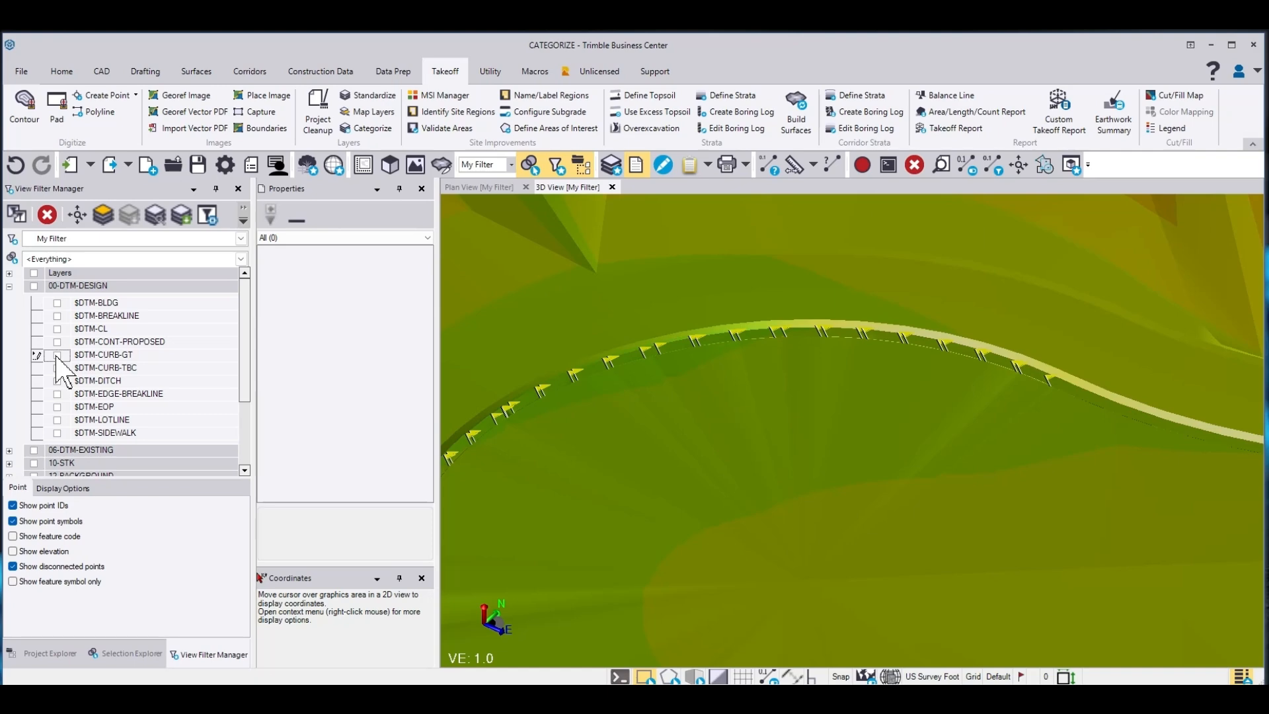
{"action": "left_click", "coordinate": [58, 406]}
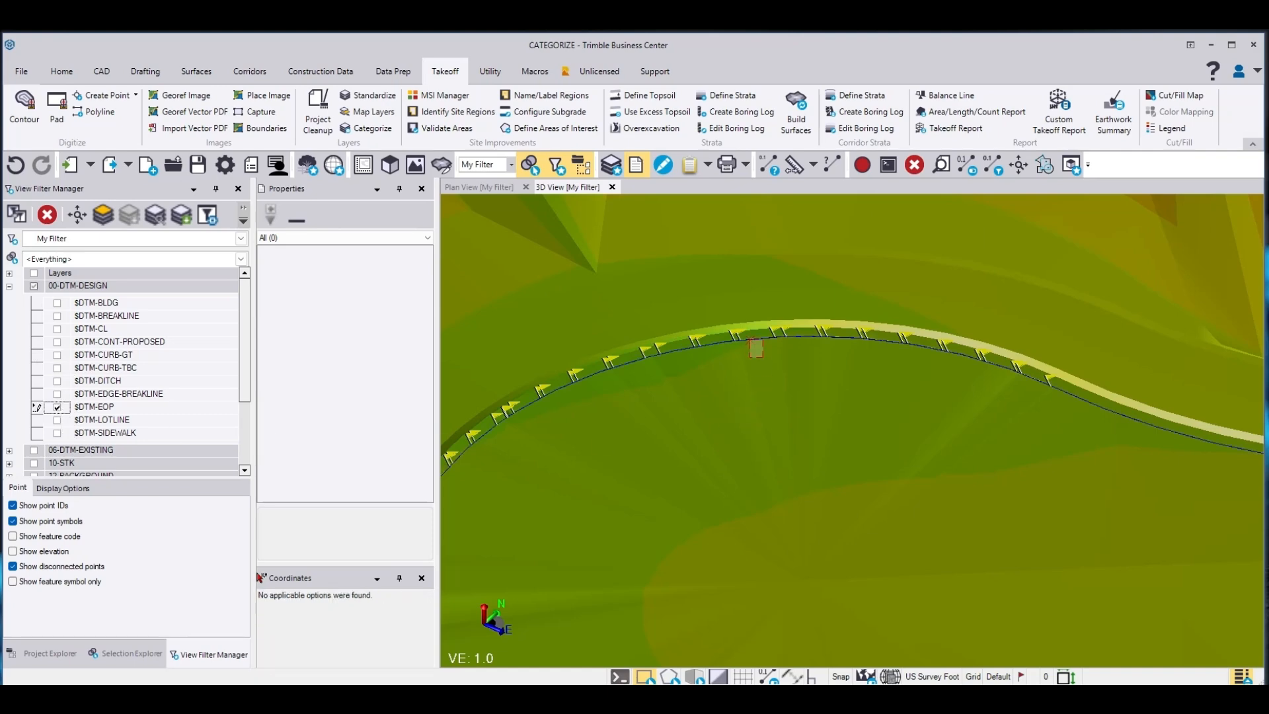
Select the edge-of-pavement linestrings and turn on Override segment length with a maximum segment length of 1 ft
{"action": "left_click", "coordinate": [747, 337]}
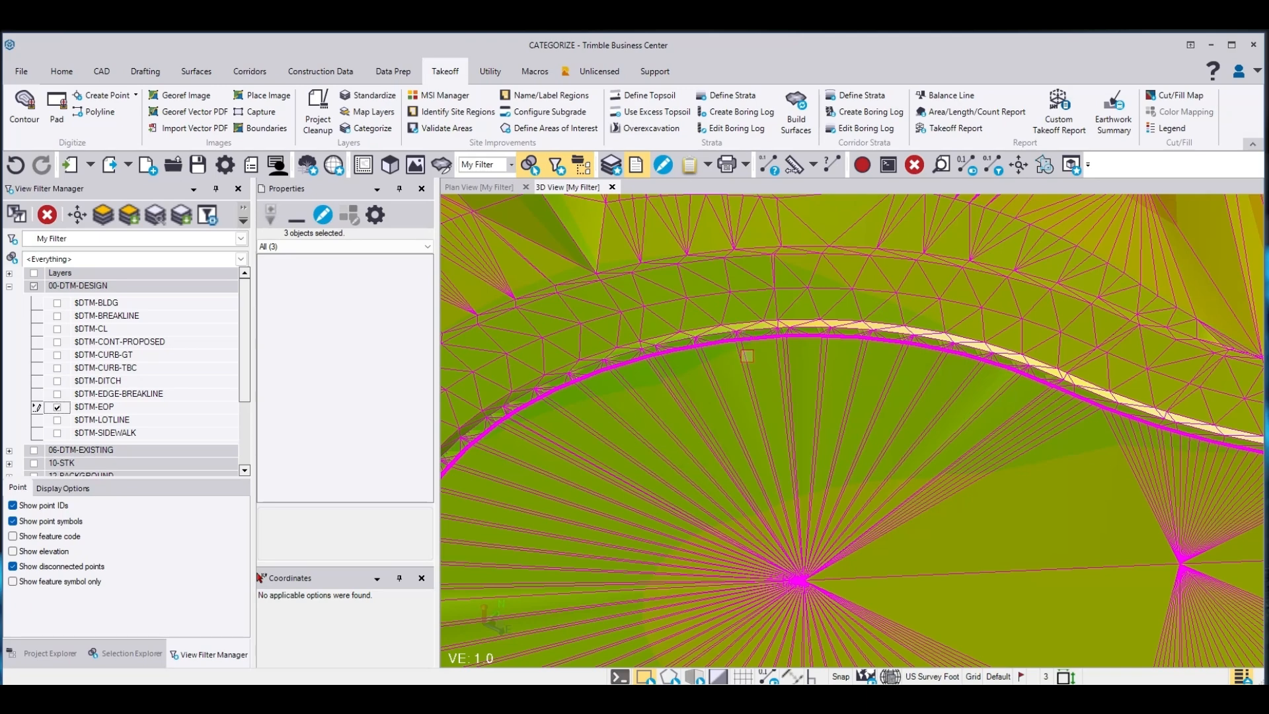
{"action": "left_click", "coordinate": [748, 353]}
{"action": "scroll", "coordinate": [350, 473], "scroll_direction": "down", "scroll_amount": 1}
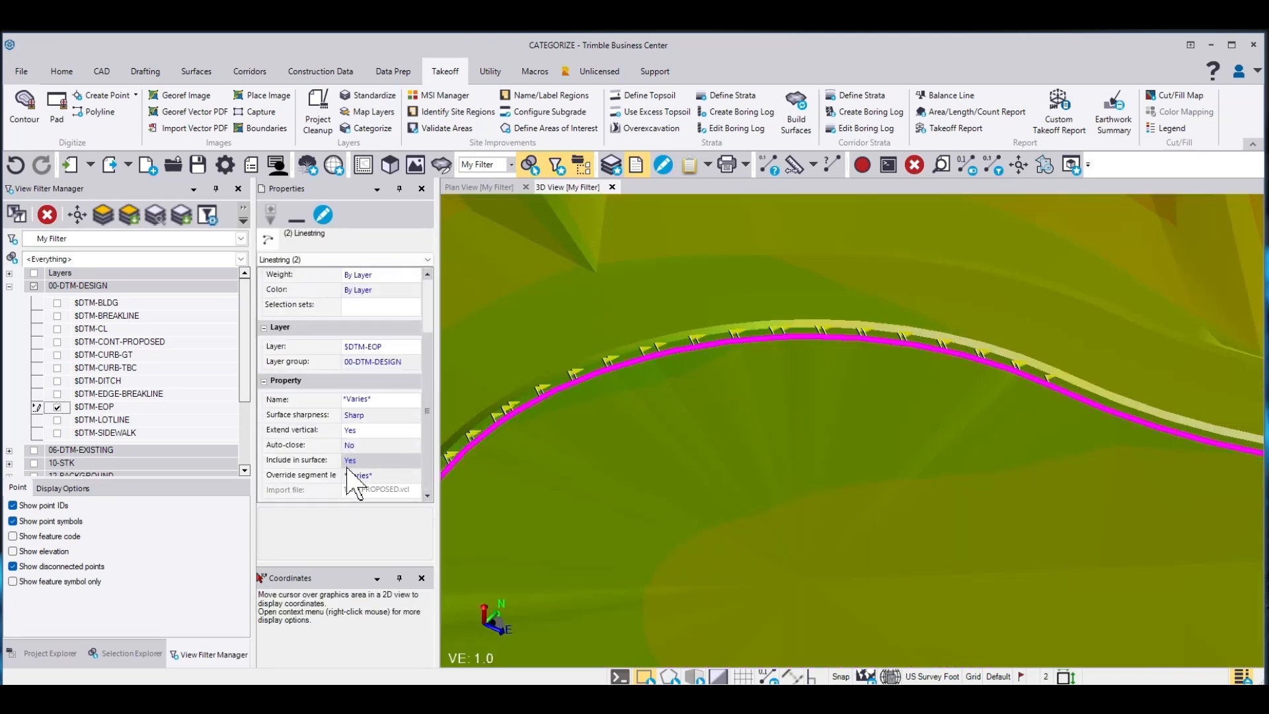
{"action": "left_click", "coordinate": [364, 475]}
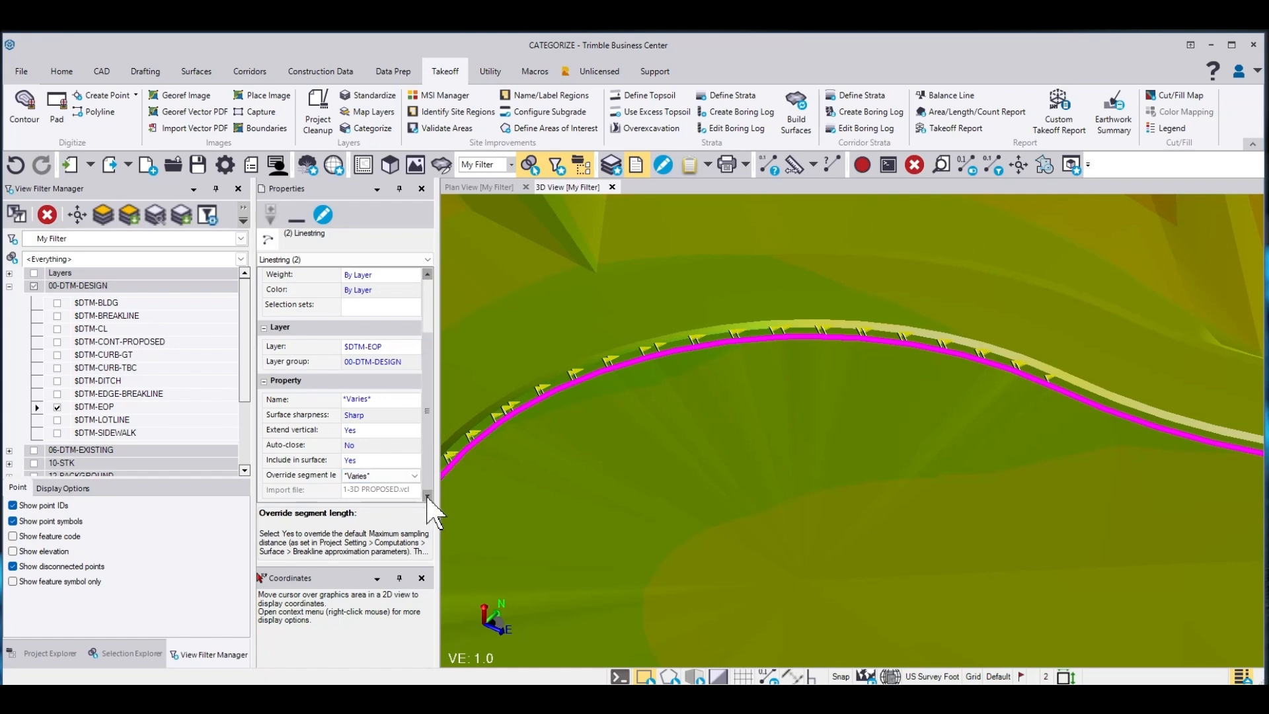
{"action": "left_click", "coordinate": [414, 475]}
{"action": "left_click", "coordinate": [394, 488]}
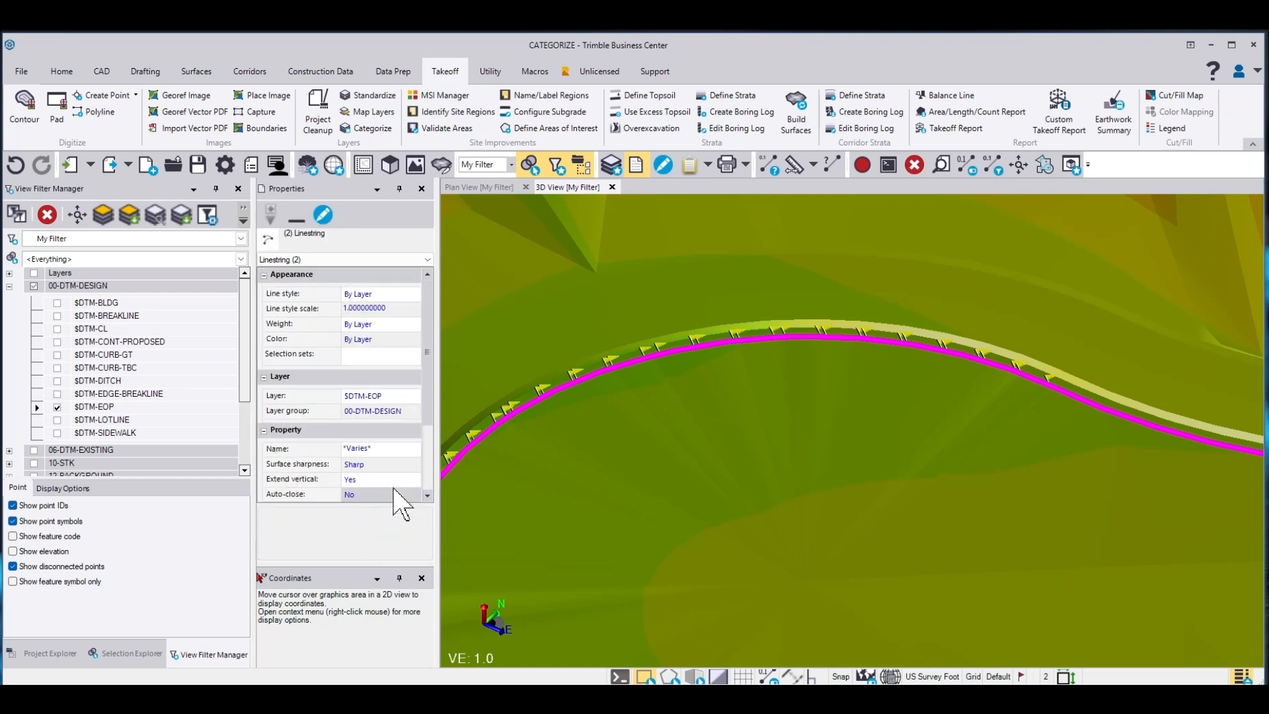
{"action": "left_click", "coordinate": [374, 473]}
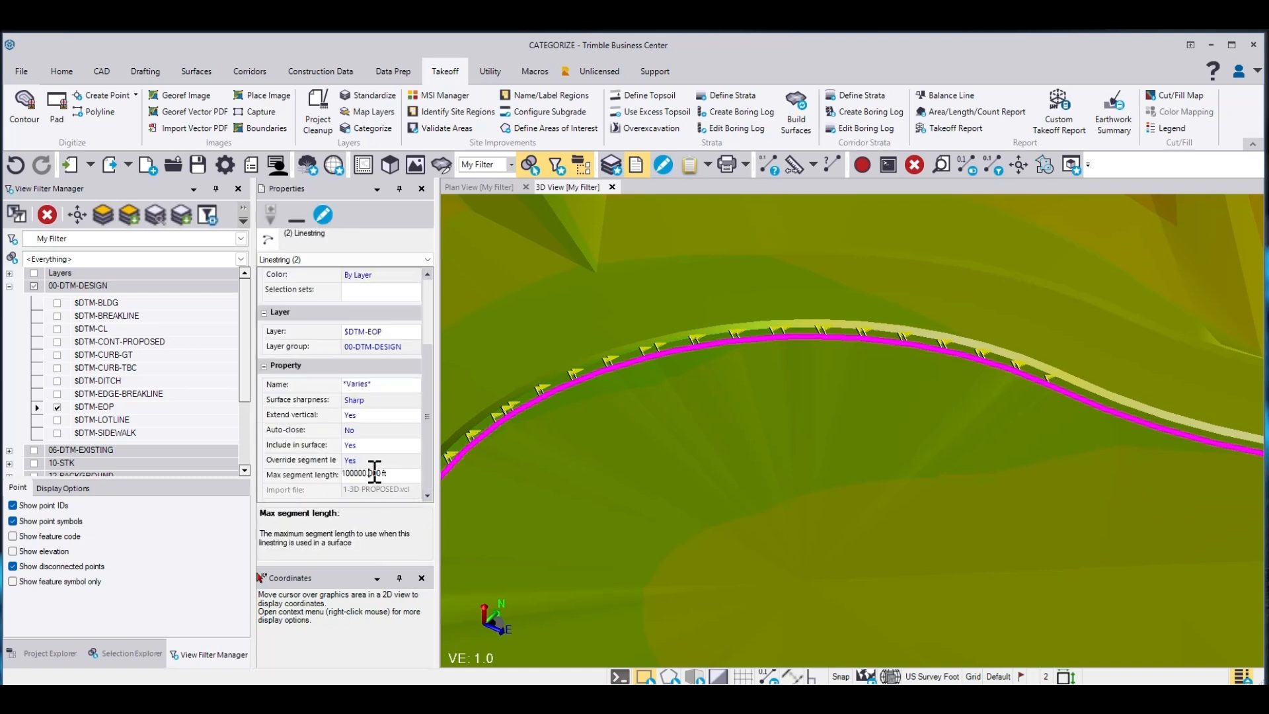
{"action": "type", "text": "1"}
{"action": "left_click", "coordinate": [374, 311]}
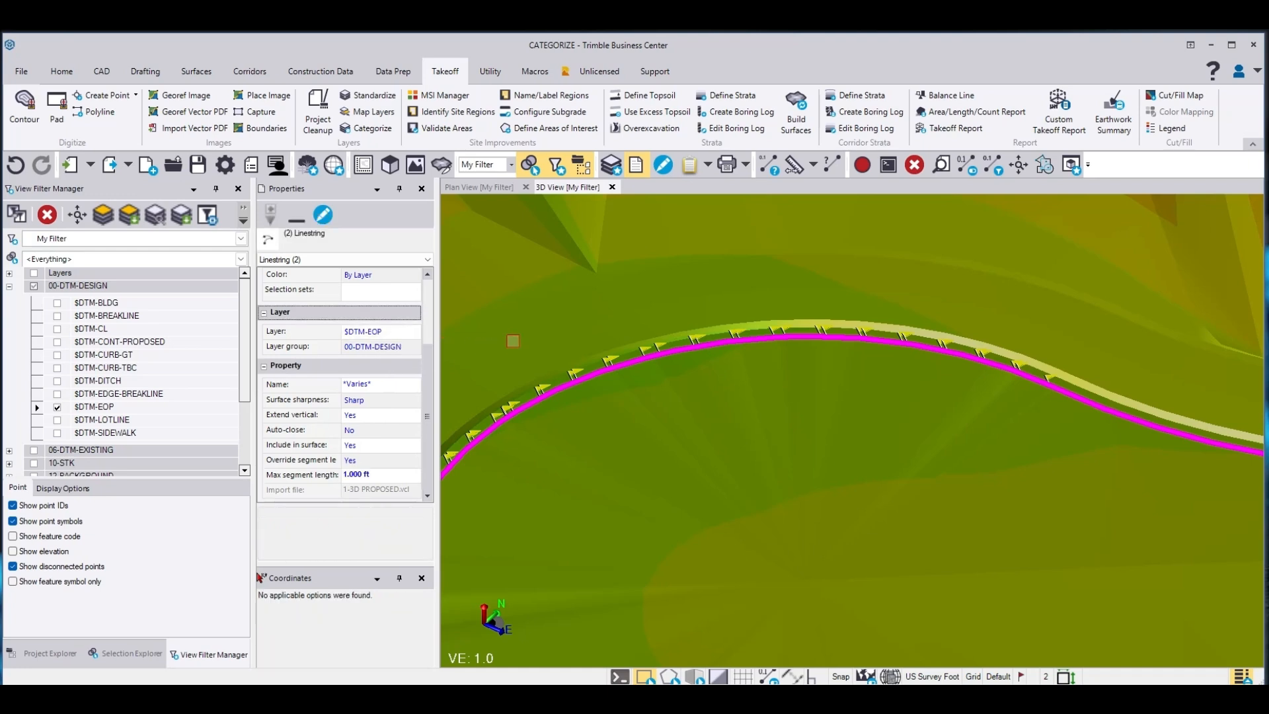
Rebuild the takeoff surfaces and review the updated Finished design surface
{"action": "left_click", "coordinate": [514, 342]}
{"action": "left_click", "coordinate": [796, 112]}
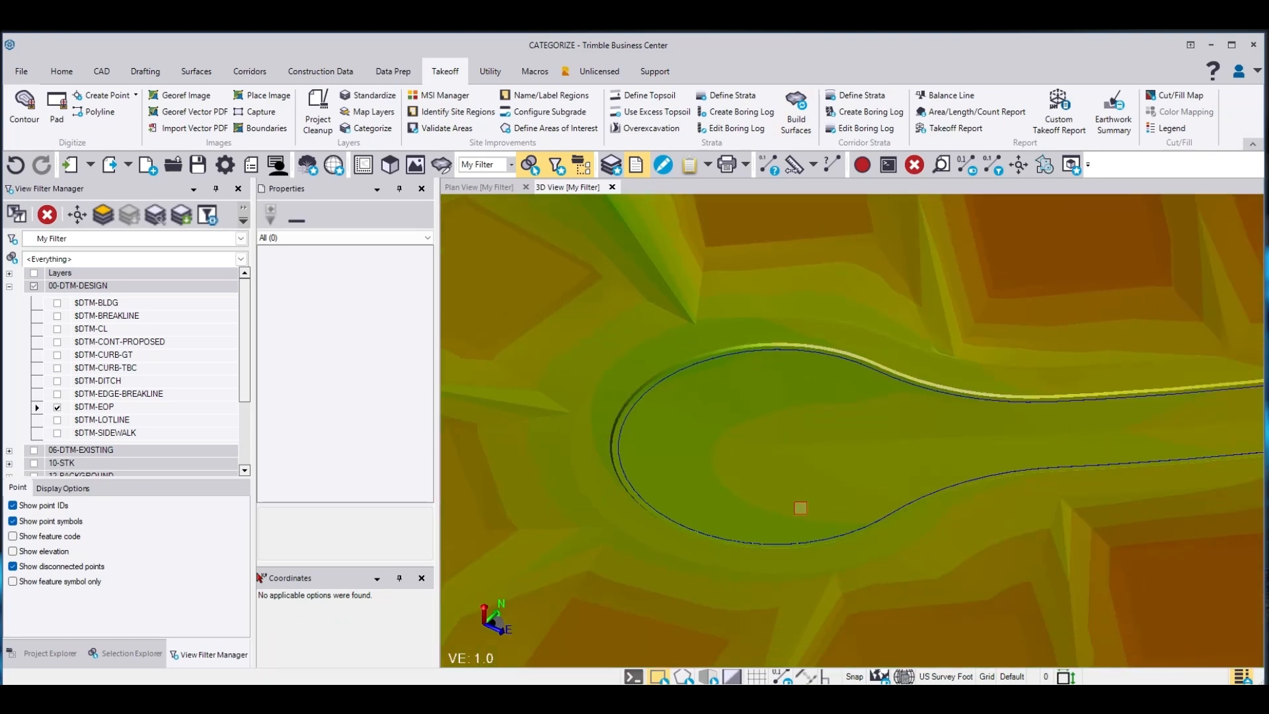
{"action": "scroll", "coordinate": [759, 448], "scroll_direction": "down", "scroll_amount": 6}
{"action": "middle_click_drag", "start_coordinate": [728, 449], "coordinate": [890, 573]}
{"action": "scroll", "coordinate": [890, 573], "scroll_direction": "down", "scroll_amount": 2}
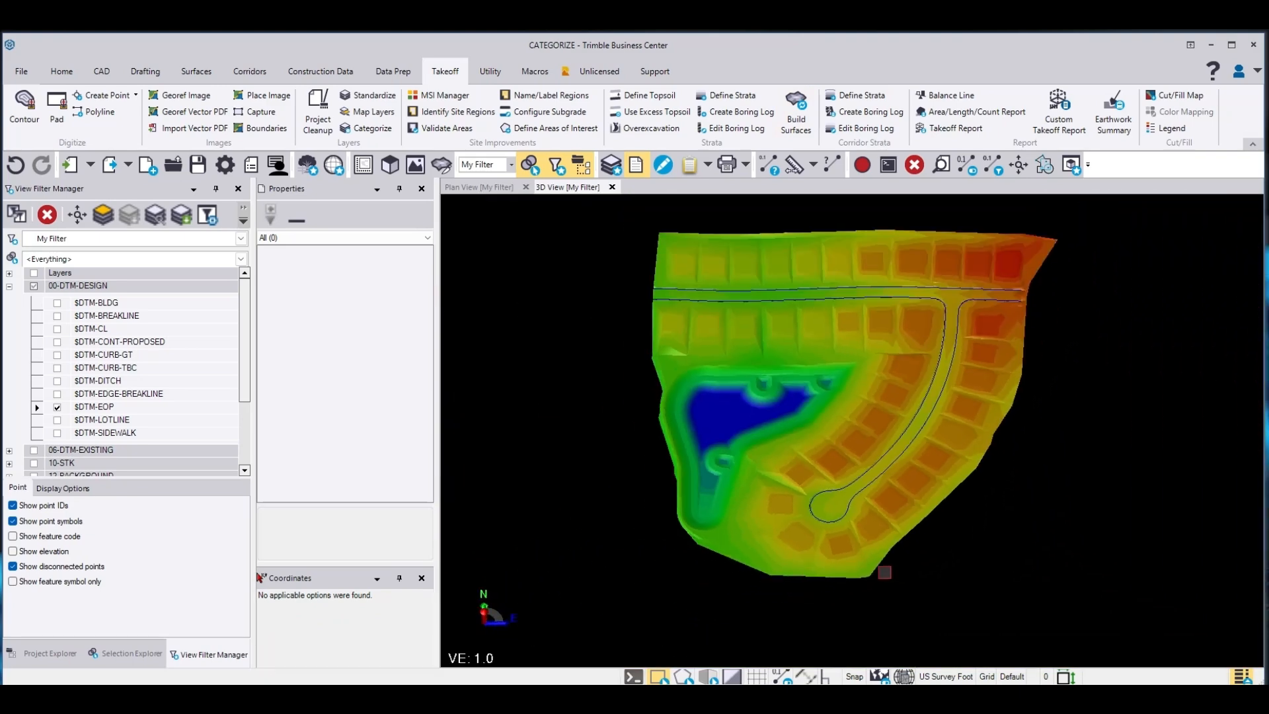
{"action": "scroll", "coordinate": [895, 358], "scroll_direction": "up", "scroll_amount": 3}
{"action": "middle_click_drag", "start_coordinate": [895, 357], "coordinate": [906, 362]}
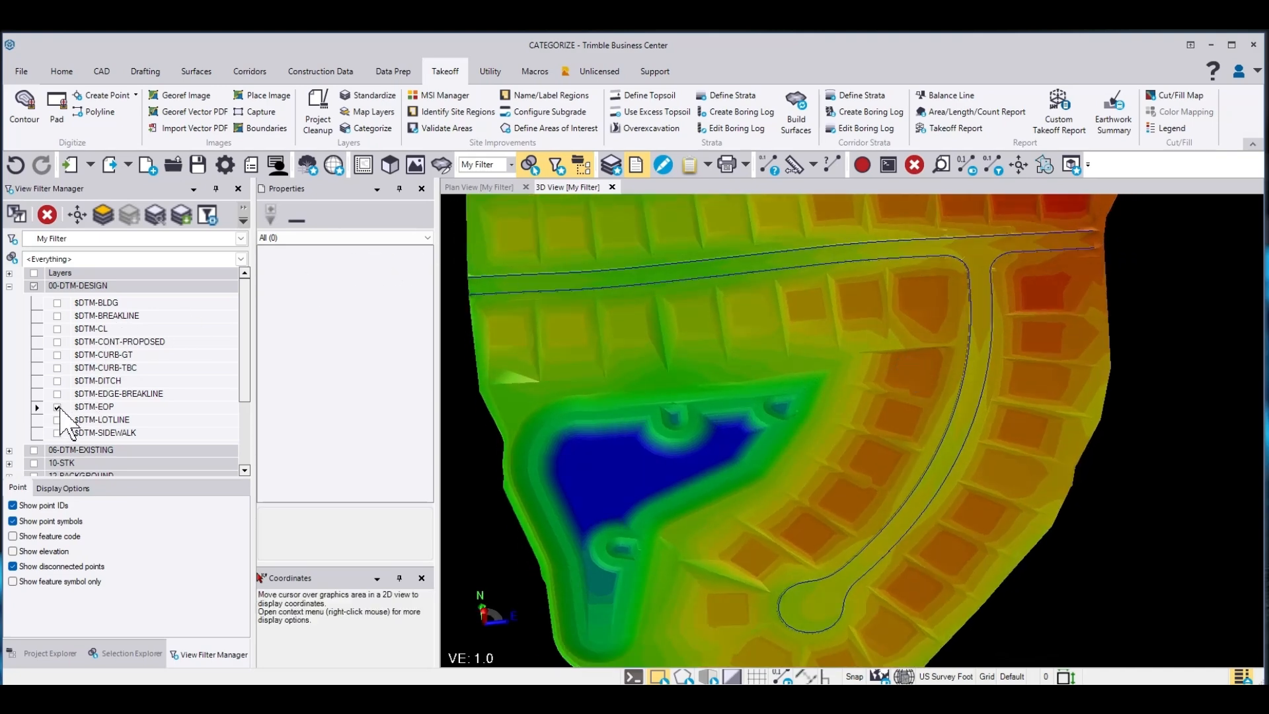
Turn on all 00-DTM-DESIGN layers and hide the Finished design surface
{"action": "left_click", "coordinate": [34, 287]}
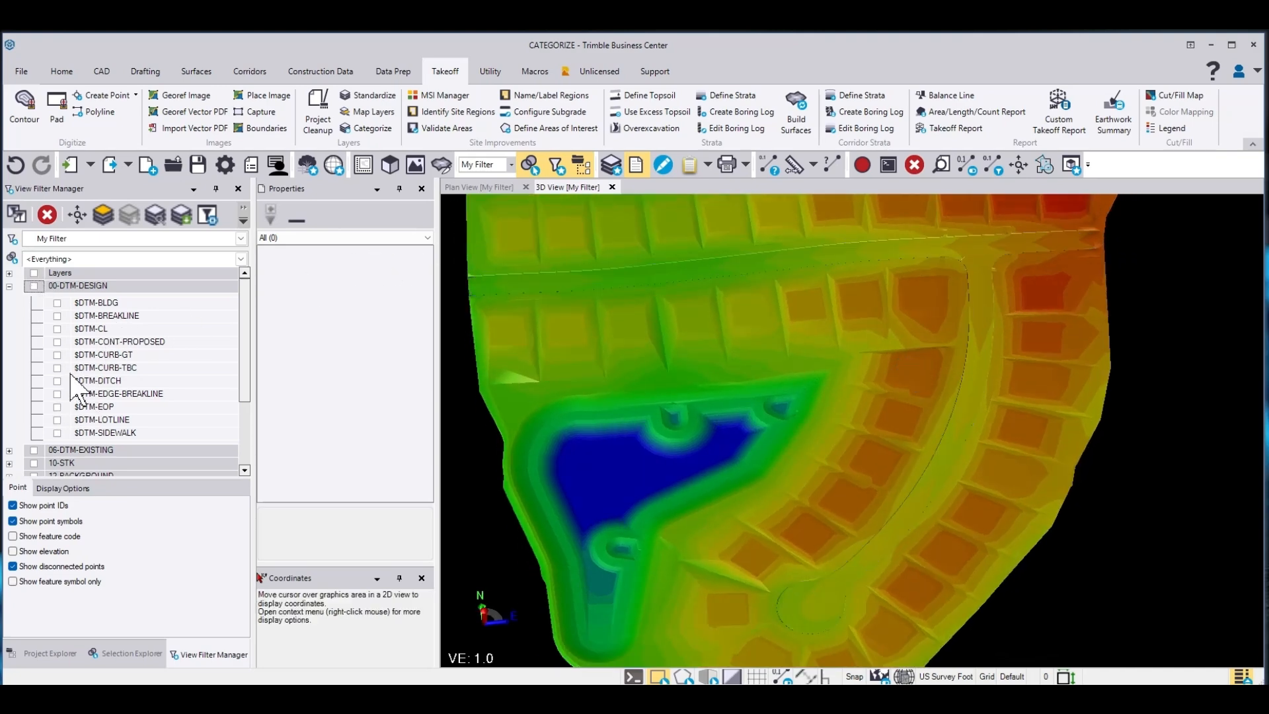
{"action": "left_click", "coordinate": [33, 287]}
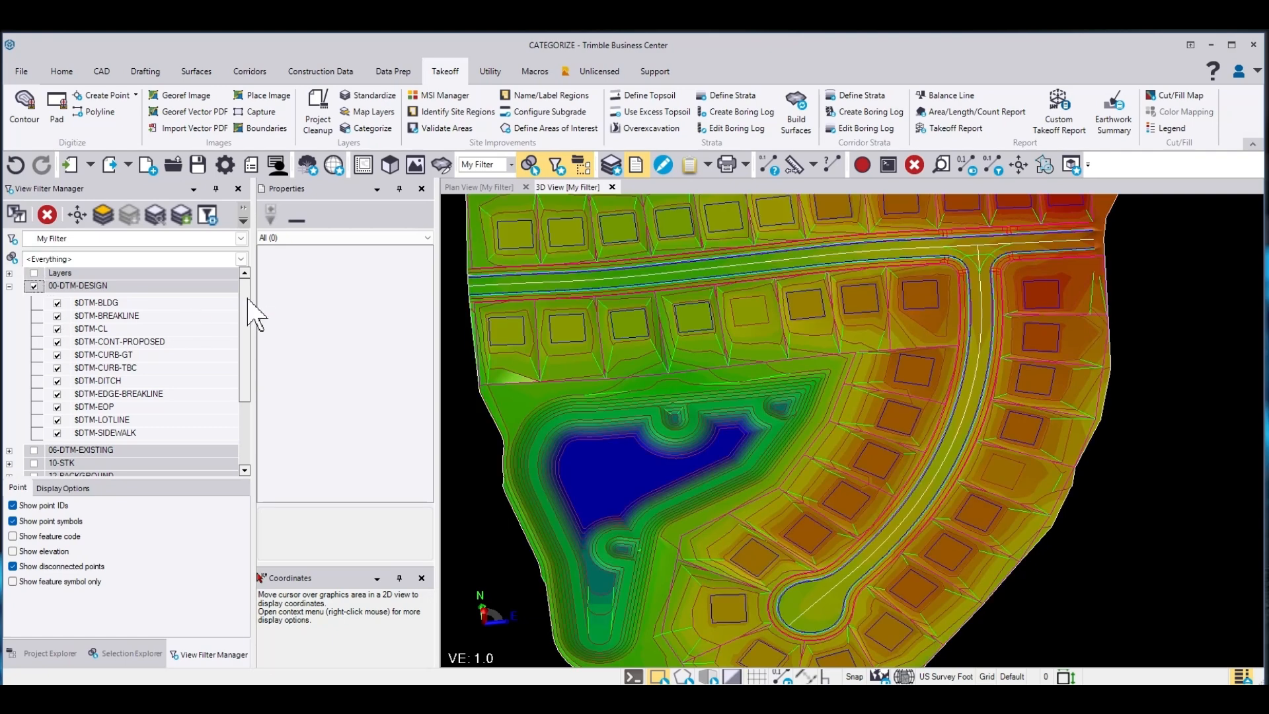
{"action": "left_click_drag", "start_coordinate": [246, 318], "coordinate": [246, 419]}
{"action": "left_click", "coordinate": [44, 437]}
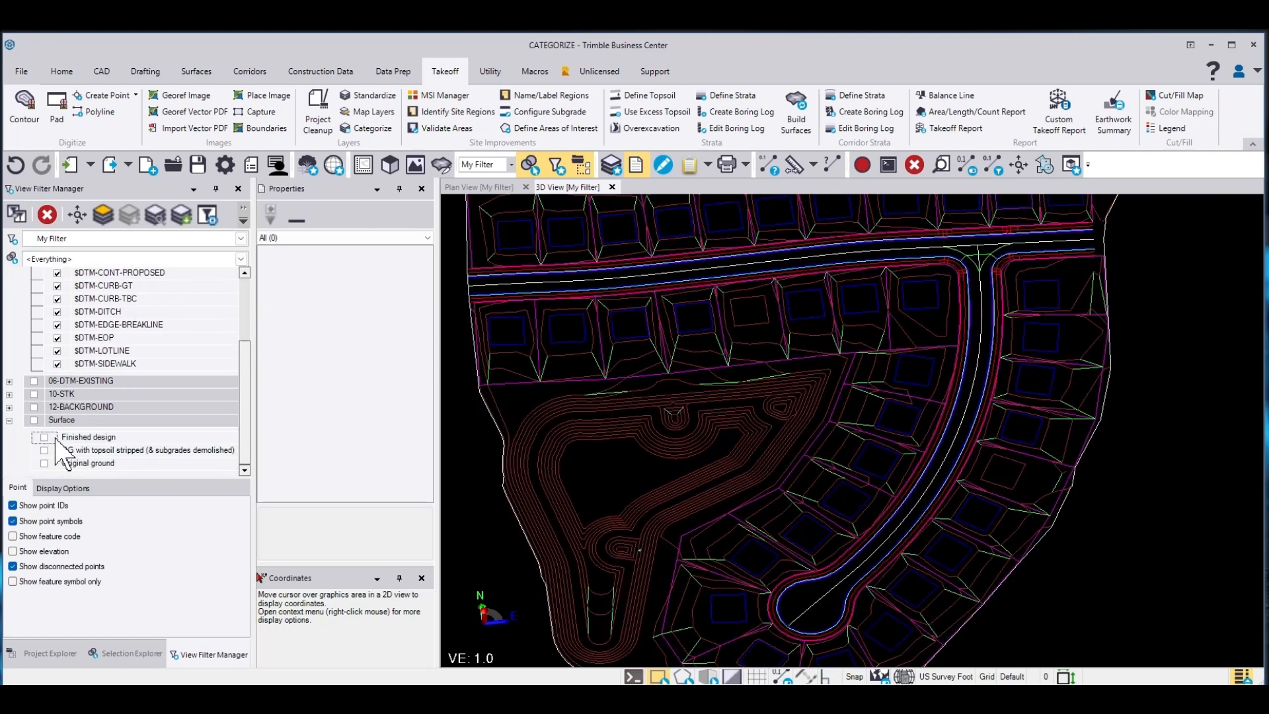
Create a surface named New fd from all design linework window-selected in the plan view
{"action": "left_click", "coordinate": [502, 187]}
{"action": "scroll", "coordinate": [634, 339], "scroll_direction": "down", "scroll_amount": 5}
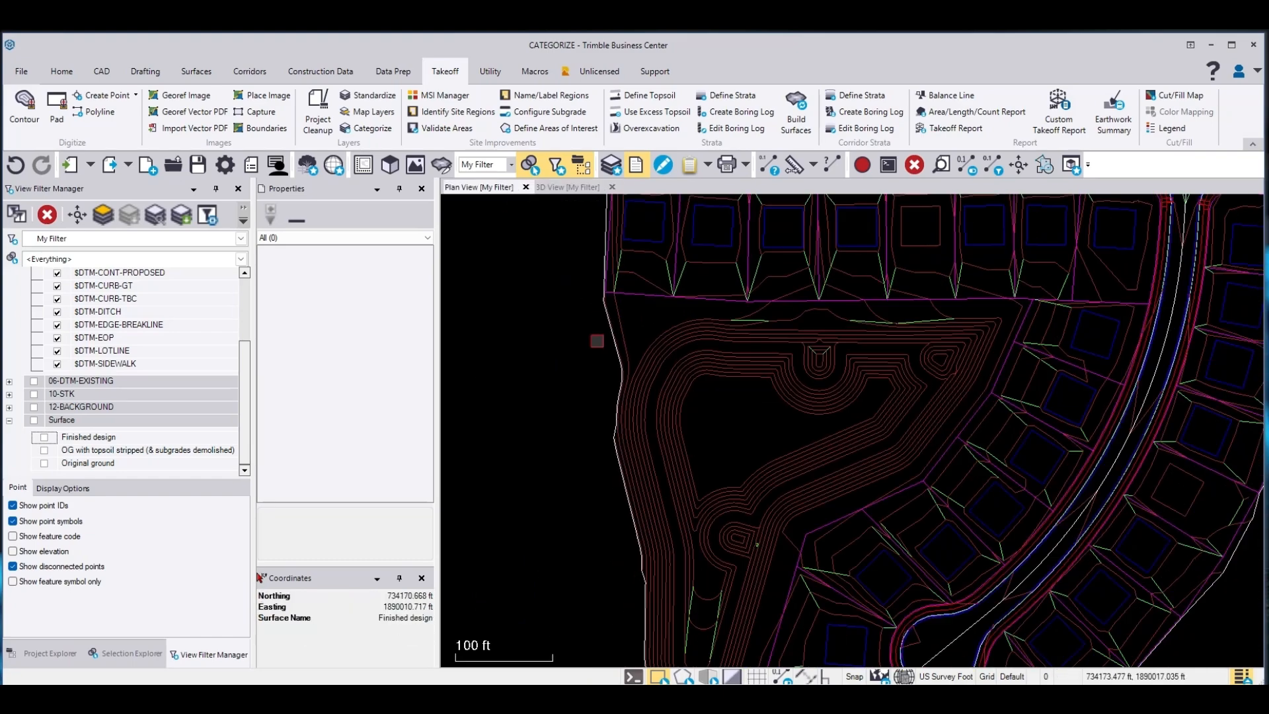
{"action": "middle_click_drag", "start_coordinate": [621, 360], "coordinate": [634, 404]}
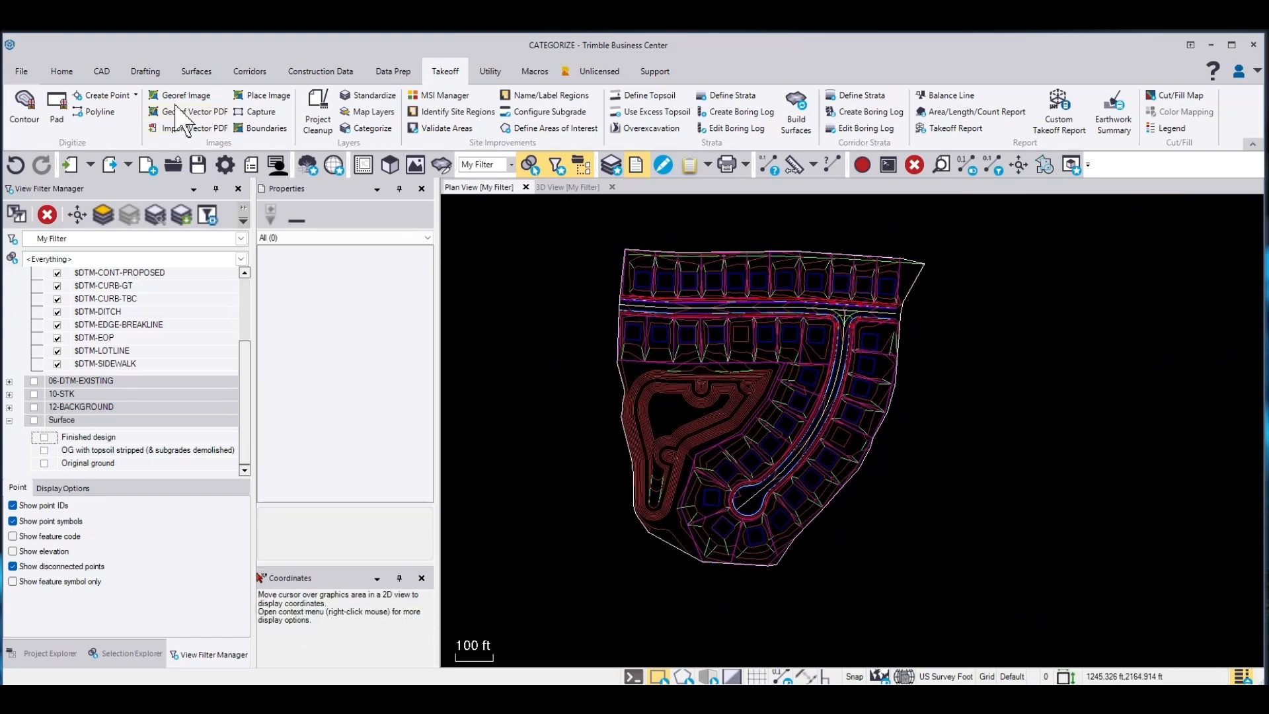
{"action": "left_click", "coordinate": [196, 72]}
{"action": "left_click", "coordinate": [28, 106]}
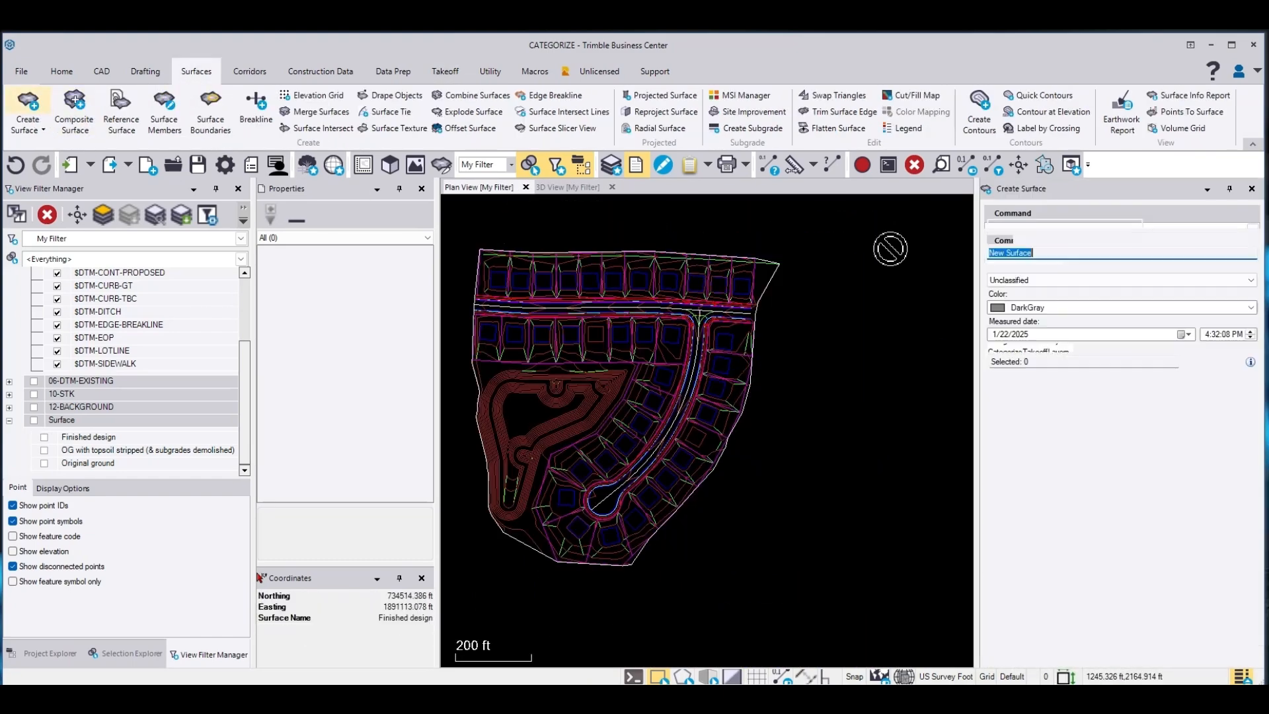
{"action": "left_click", "coordinate": [1049, 251]}
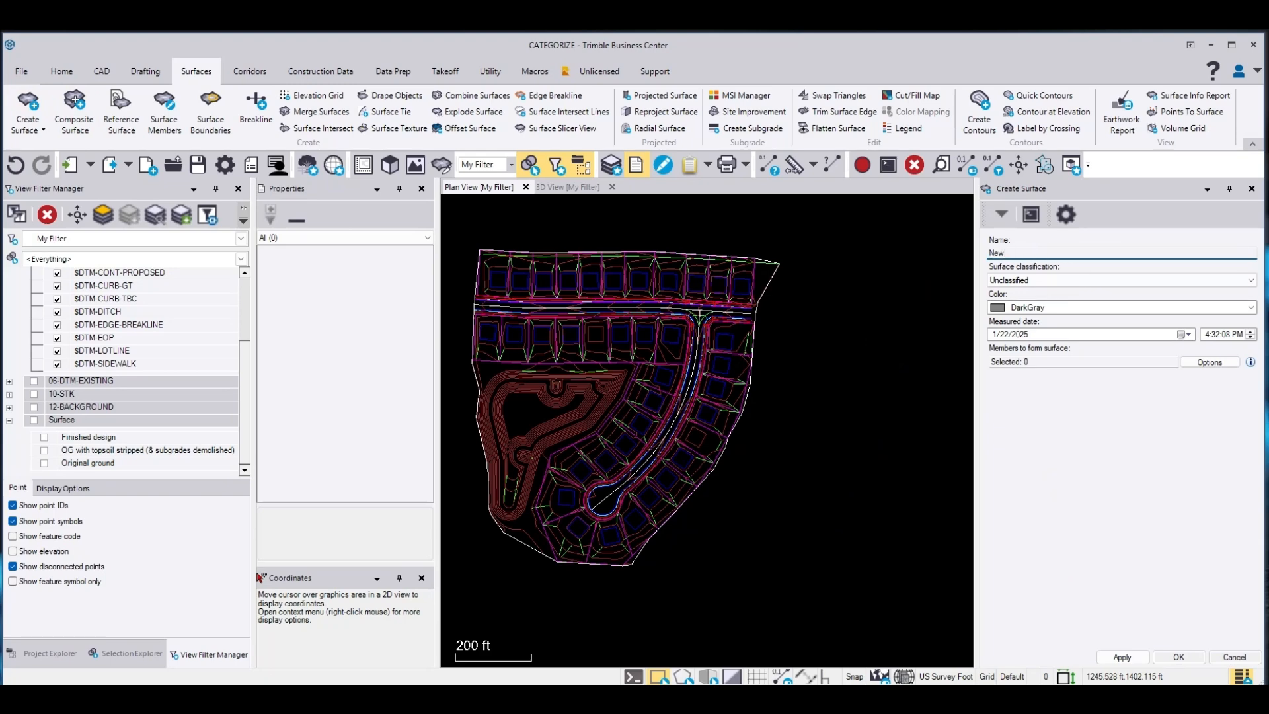
{"action": "left_click", "coordinate": [1059, 360]}
{"action": "left_click_drag", "start_coordinate": [460, 227], "coordinate": [781, 560]}
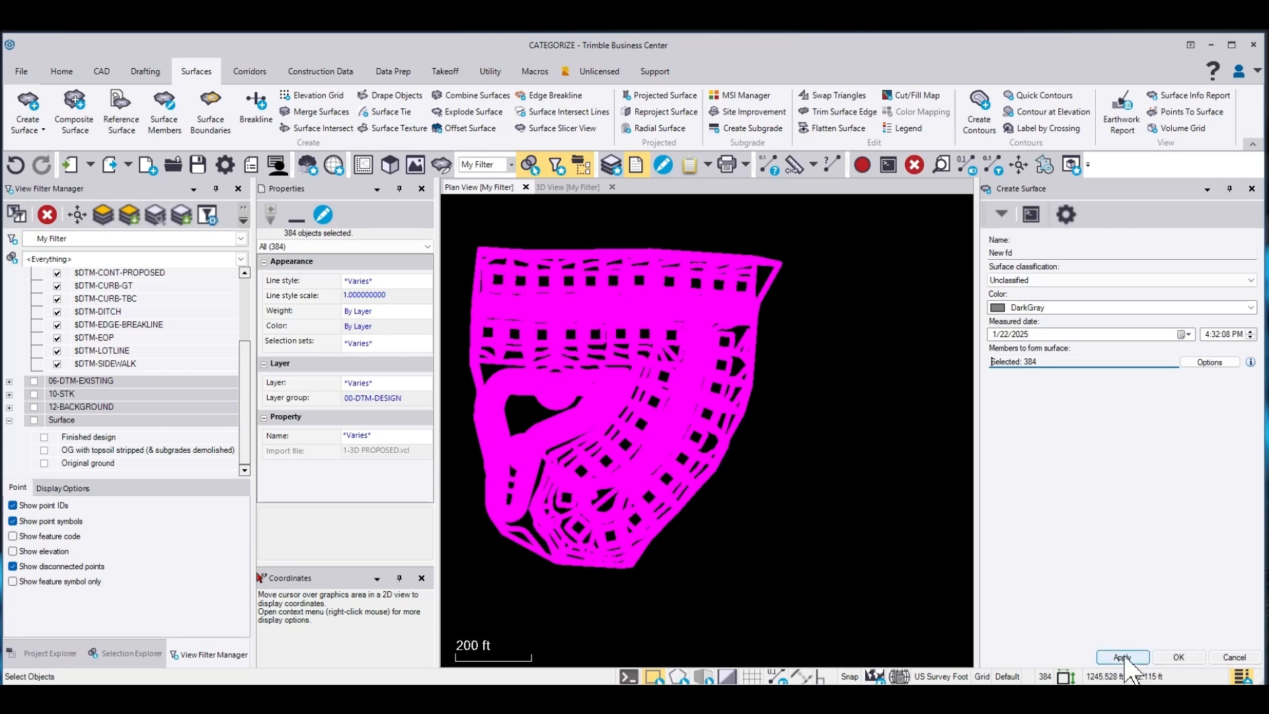
{"action": "left_click", "coordinate": [1179, 657]}
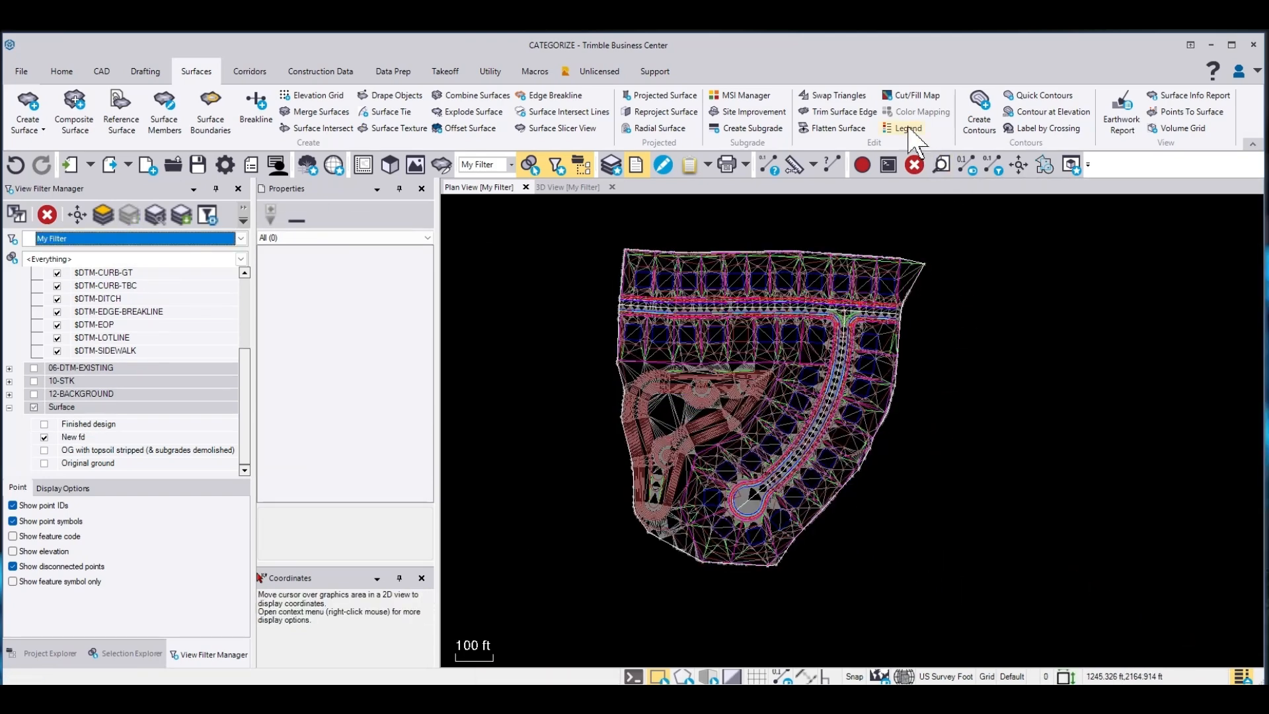
Run a surface-to-surface Earthwork Report with Finished design as initial and New fd as final, then close the report
{"action": "left_click", "coordinate": [1122, 111]}
{"action": "left_click", "coordinate": [1030, 274]}
{"action": "left_click", "coordinate": [1016, 339]}
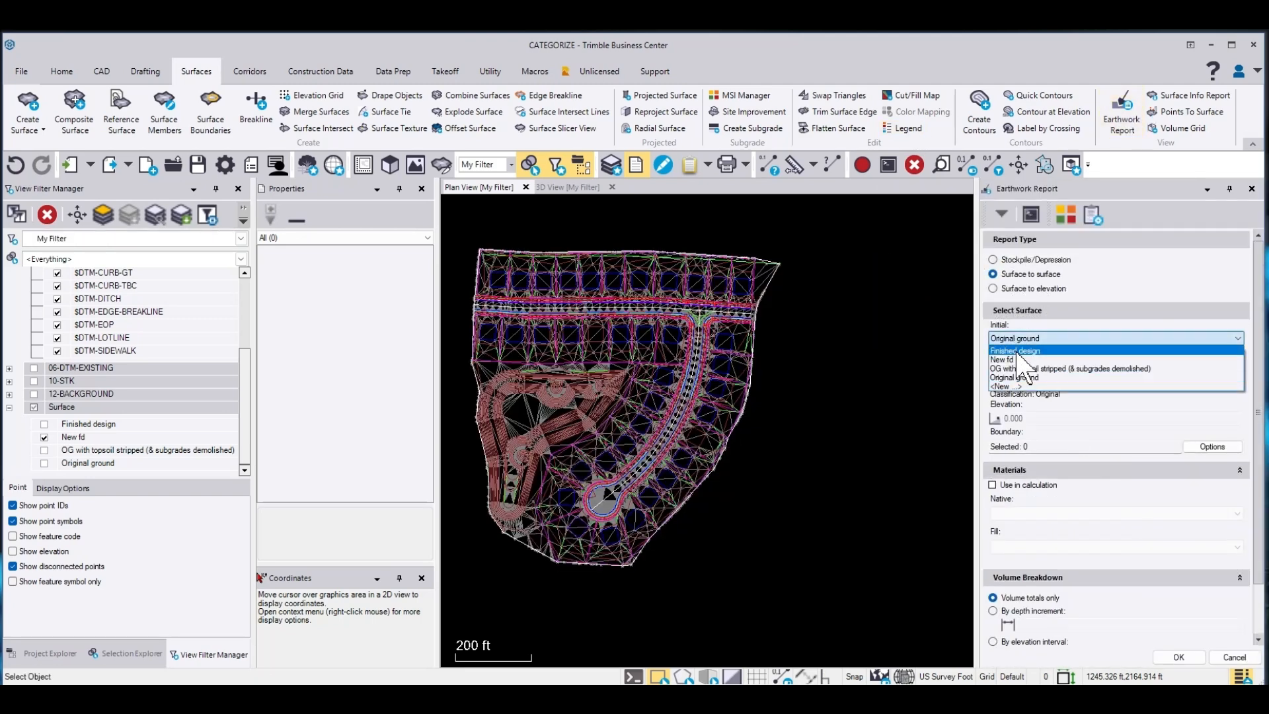
{"action": "left_click", "coordinate": [1016, 351]}
{"action": "left_click", "coordinate": [1025, 378]}
{"action": "left_click", "coordinate": [1018, 398]}
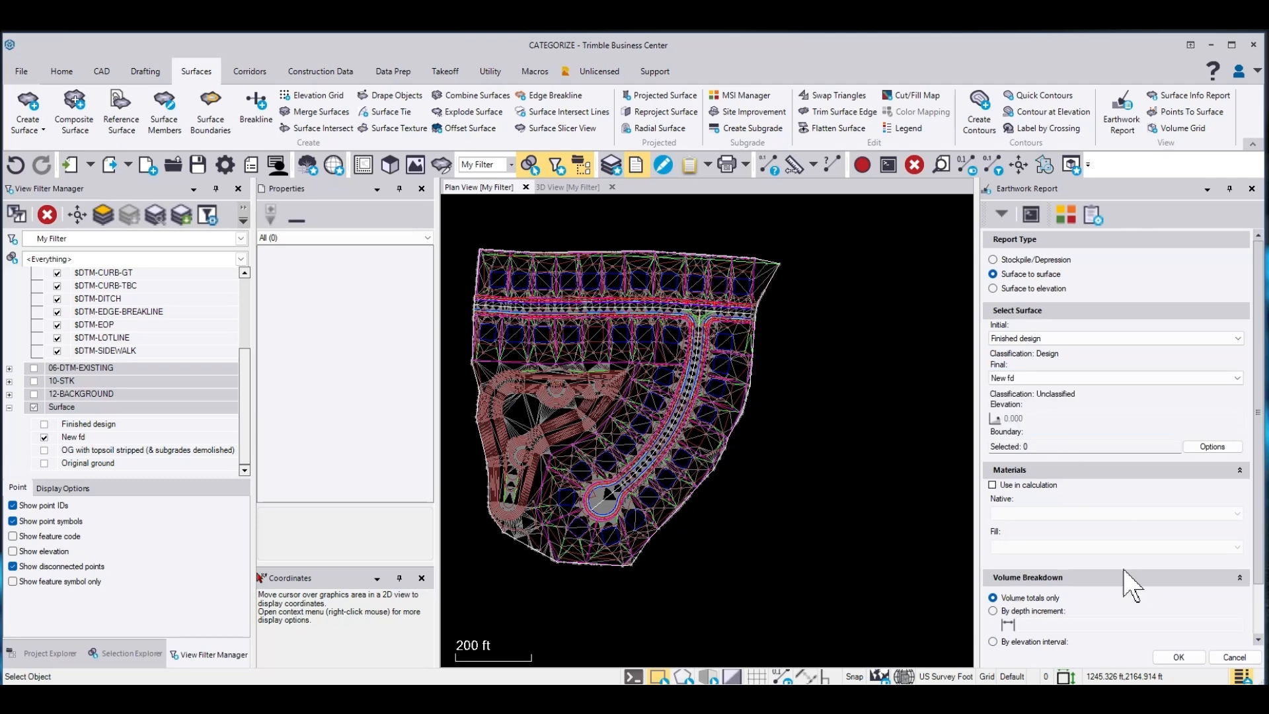
{"action": "left_click", "coordinate": [1179, 657]}
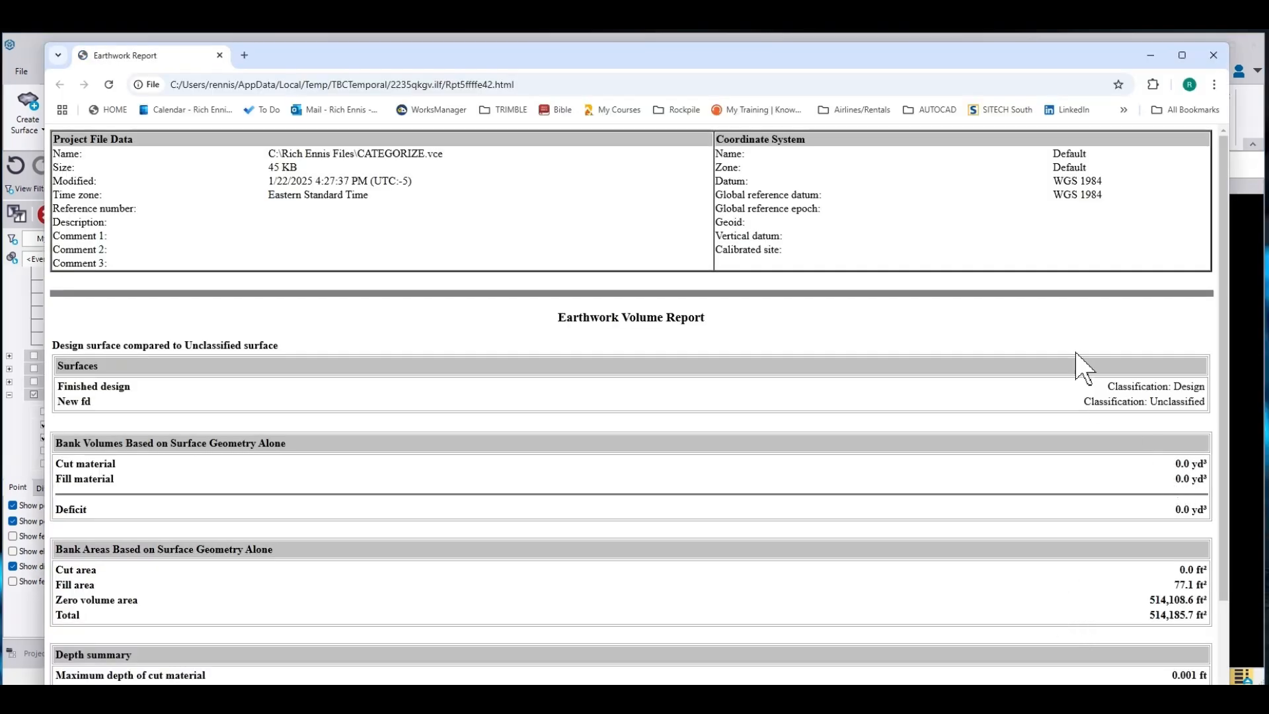
{"action": "left_click", "coordinate": [220, 55]}
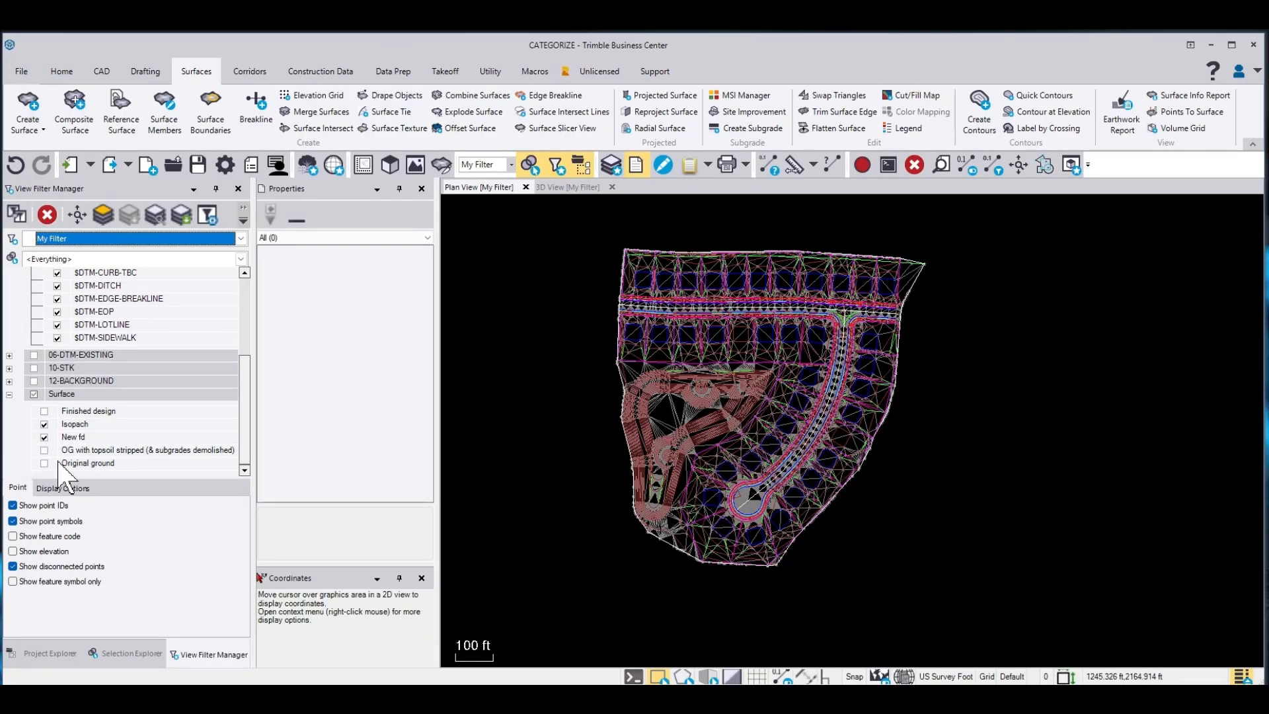
Hide the Isopach and New fd surfaces and zoom in on the road edge in plan view
{"action": "left_click", "coordinate": [44, 437]}
{"action": "left_click", "coordinate": [44, 423]}
{"action": "scroll", "coordinate": [631, 314], "scroll_direction": "up", "scroll_amount": 8}
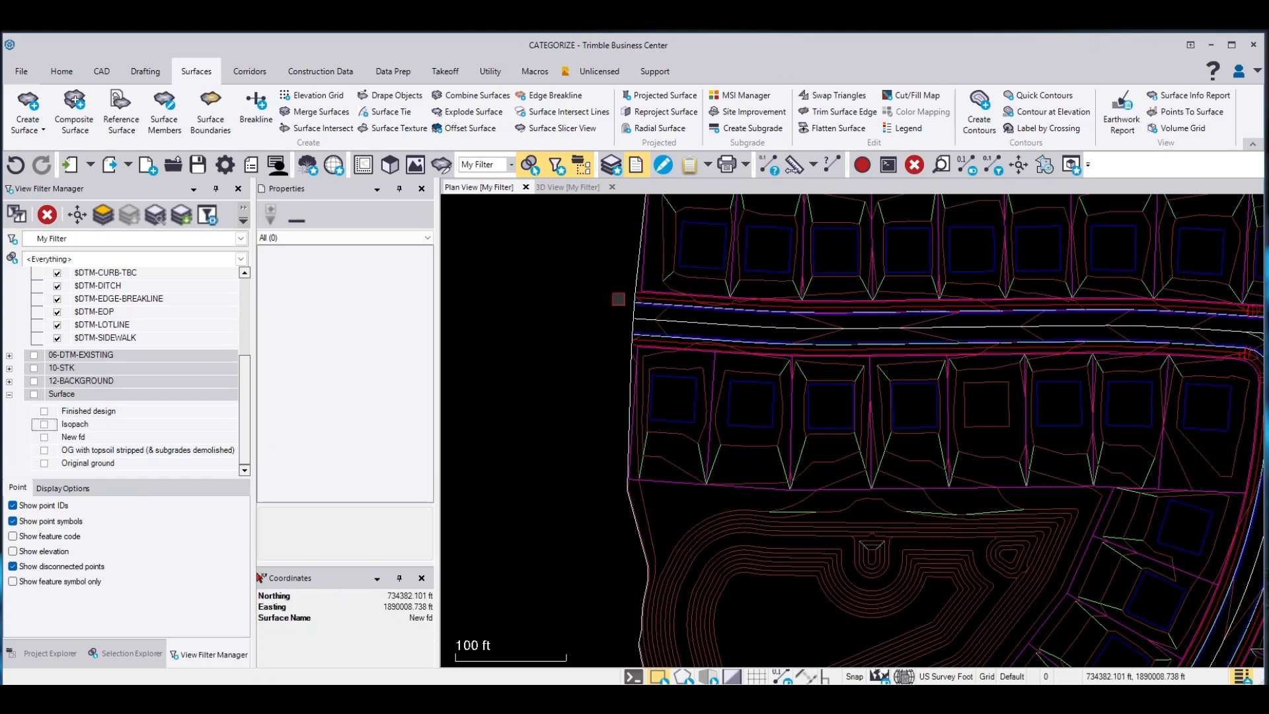
{"action": "scroll", "coordinate": [631, 314], "scroll_direction": "up", "scroll_amount": 3}
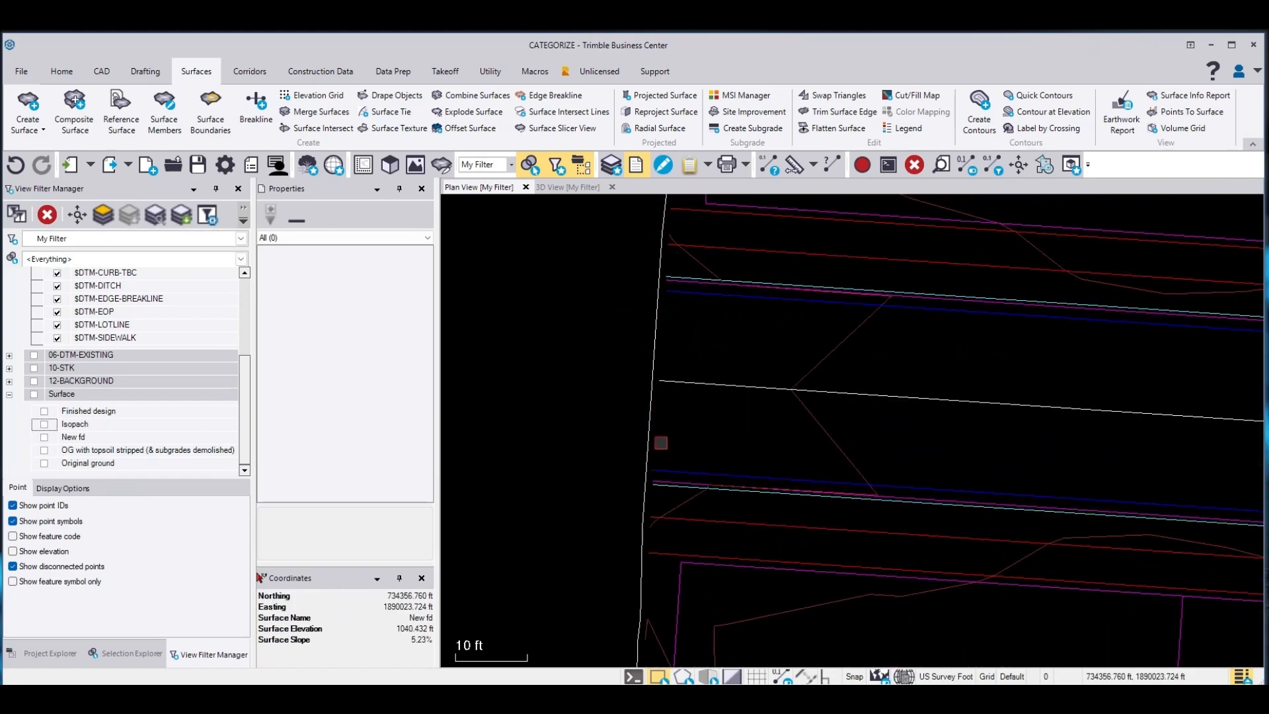
{"action": "scroll", "coordinate": [661, 462], "scroll_direction": "up", "scroll_amount": 1}
{"action": "scroll", "coordinate": [470, 330], "scroll_direction": "down", "scroll_amount": 5}
{"action": "scroll", "coordinate": [913, 340], "scroll_direction": "up", "scroll_amount": 2}
{"action": "scroll", "coordinate": [913, 340], "scroll_direction": "up", "scroll_amount": 6}
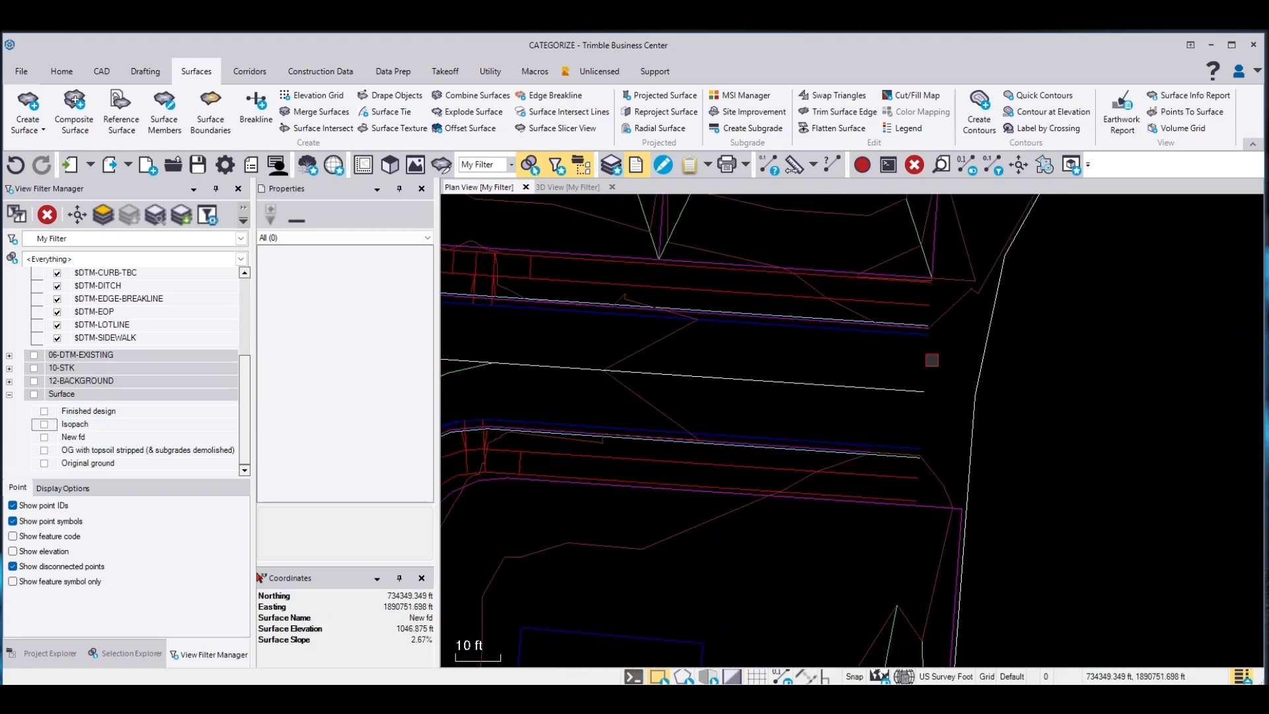
Start the Polyline command and set its layer to $DTM-EOP by picking an existing EOP linestring in the plan view
{"action": "left_click", "coordinate": [445, 70]}
{"action": "left_click", "coordinate": [393, 71]}
{"action": "left_click", "coordinate": [669, 105]}
{"action": "left_click", "coordinate": [1009, 299]}
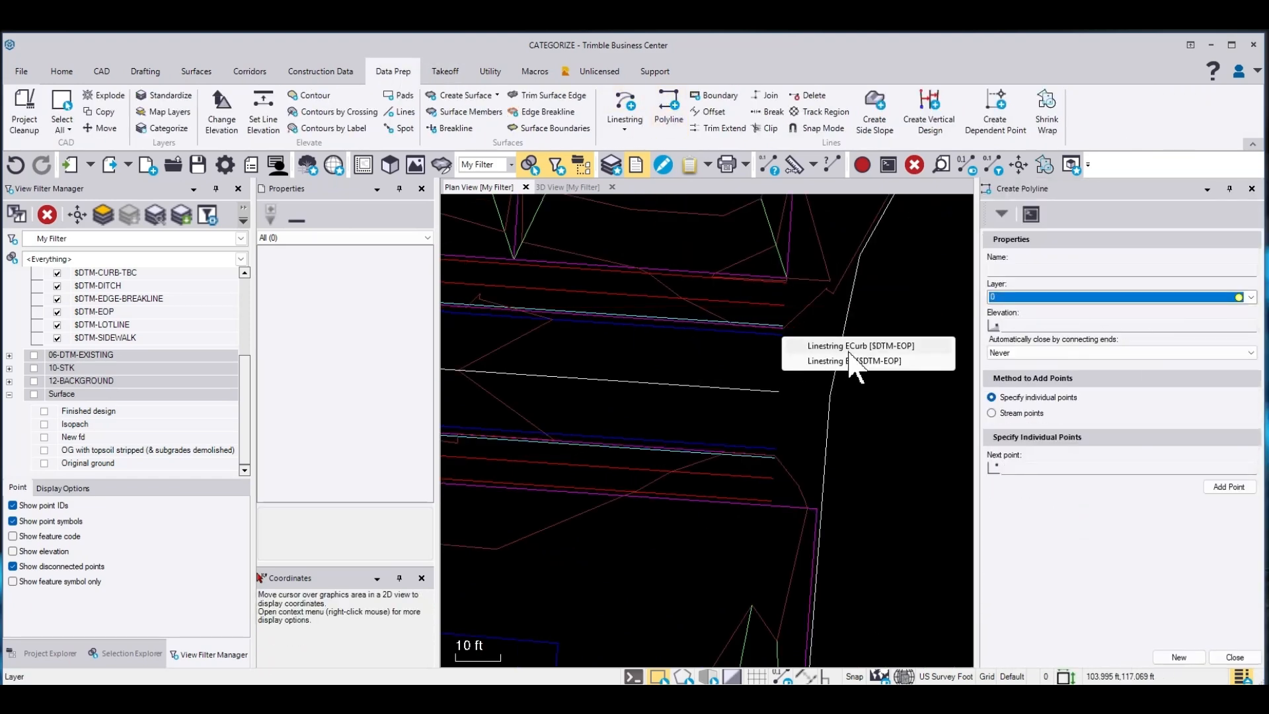
{"action": "left_click", "coordinate": [906, 361]}
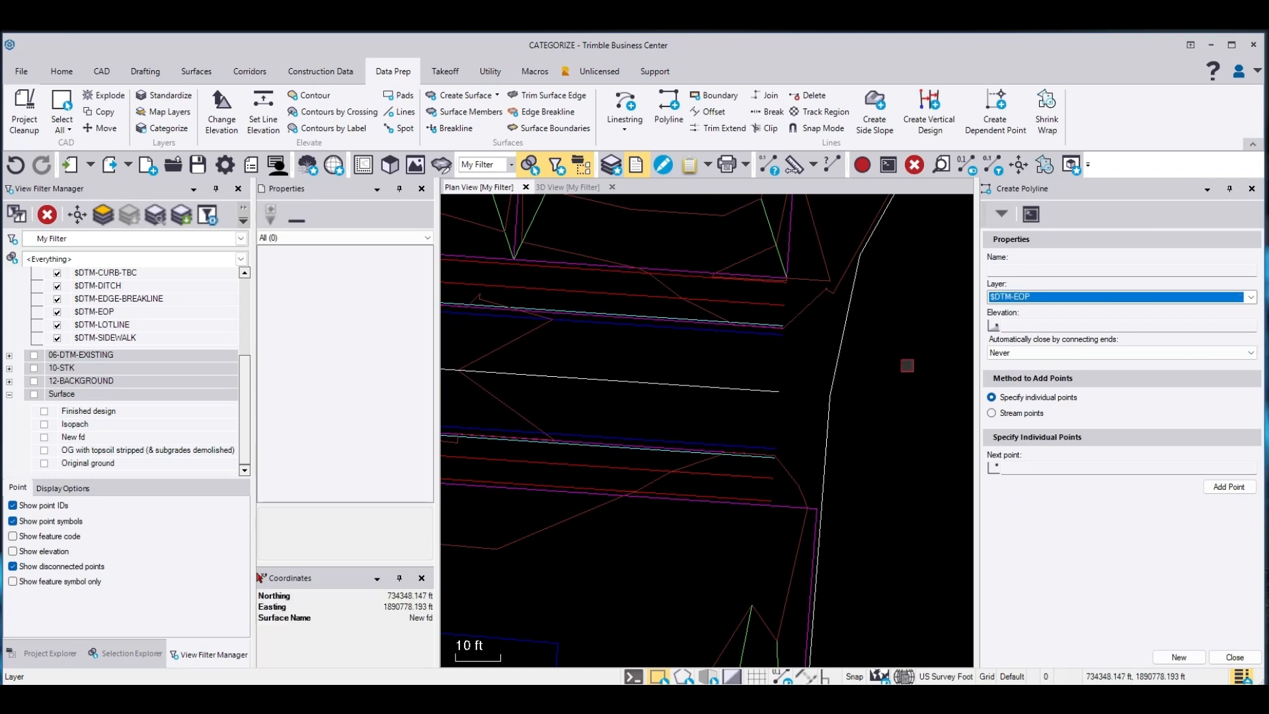
Name the polyline CLOSE and snap its first point to the end of the road edge line
{"action": "left_click", "coordinate": [1018, 270]}
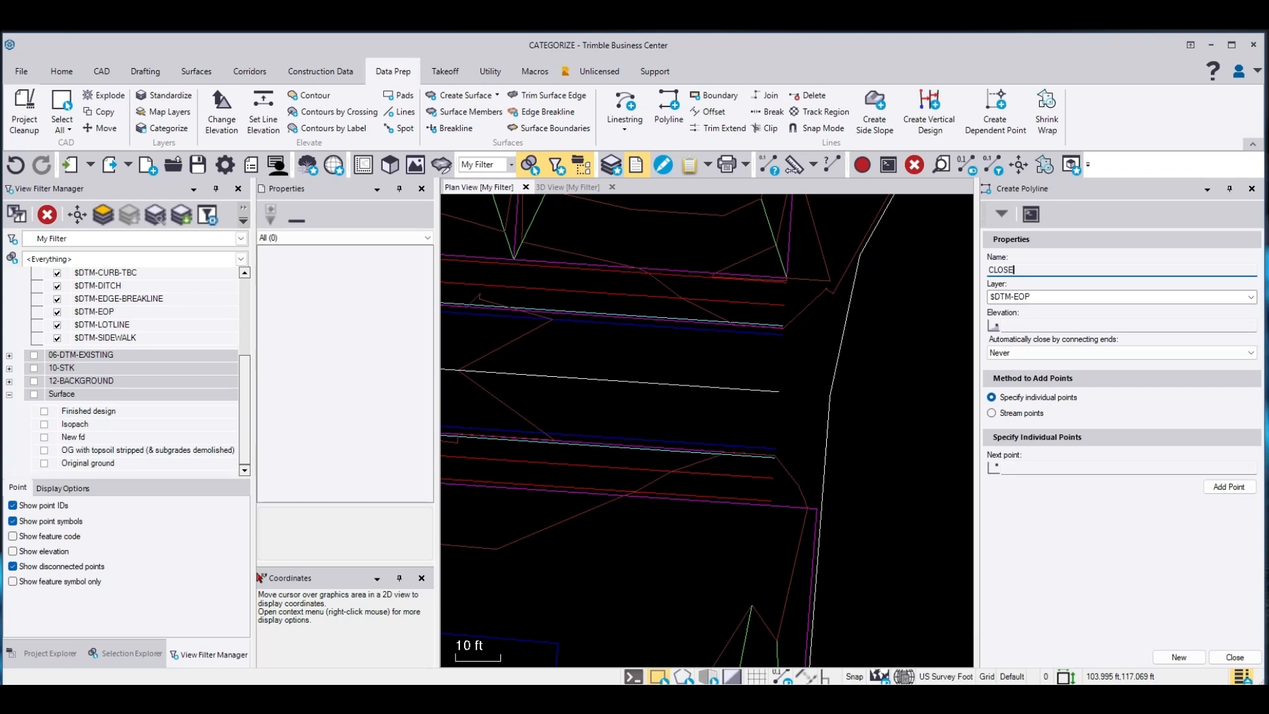
{"action": "left_click", "coordinate": [1047, 467]}
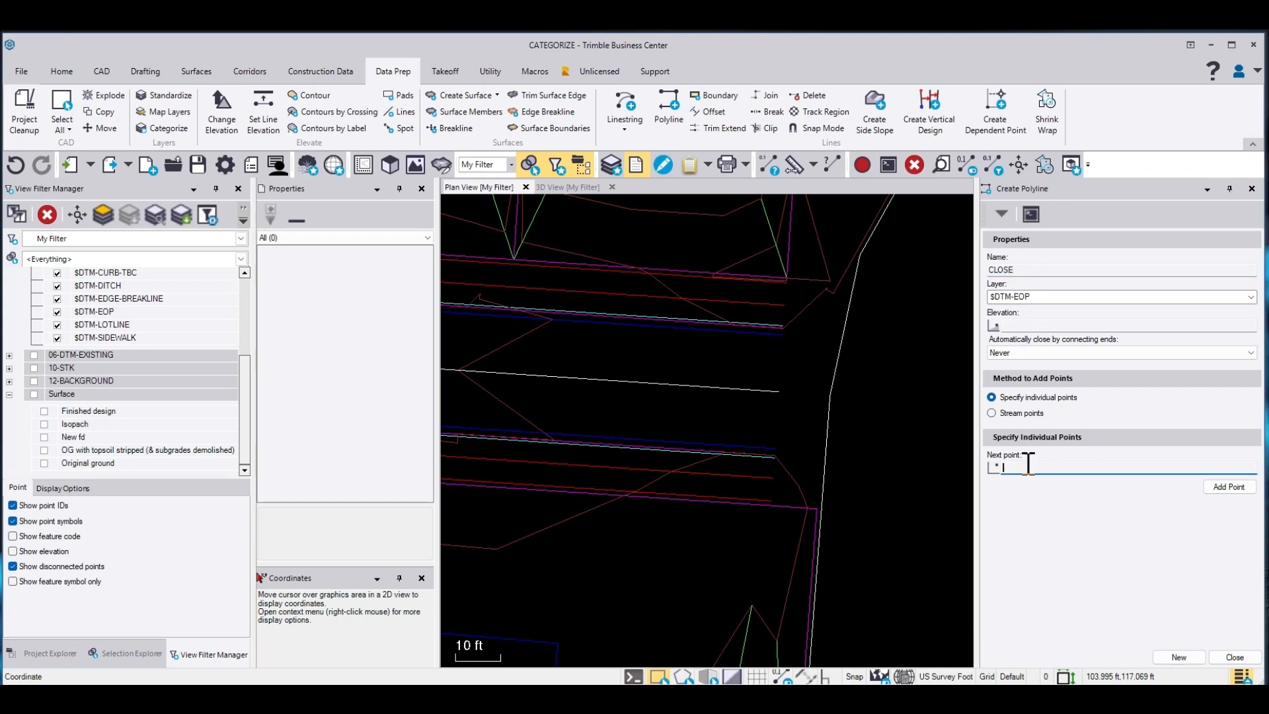
{"action": "scroll", "coordinate": [780, 267], "scroll_direction": "up", "scroll_amount": 6}
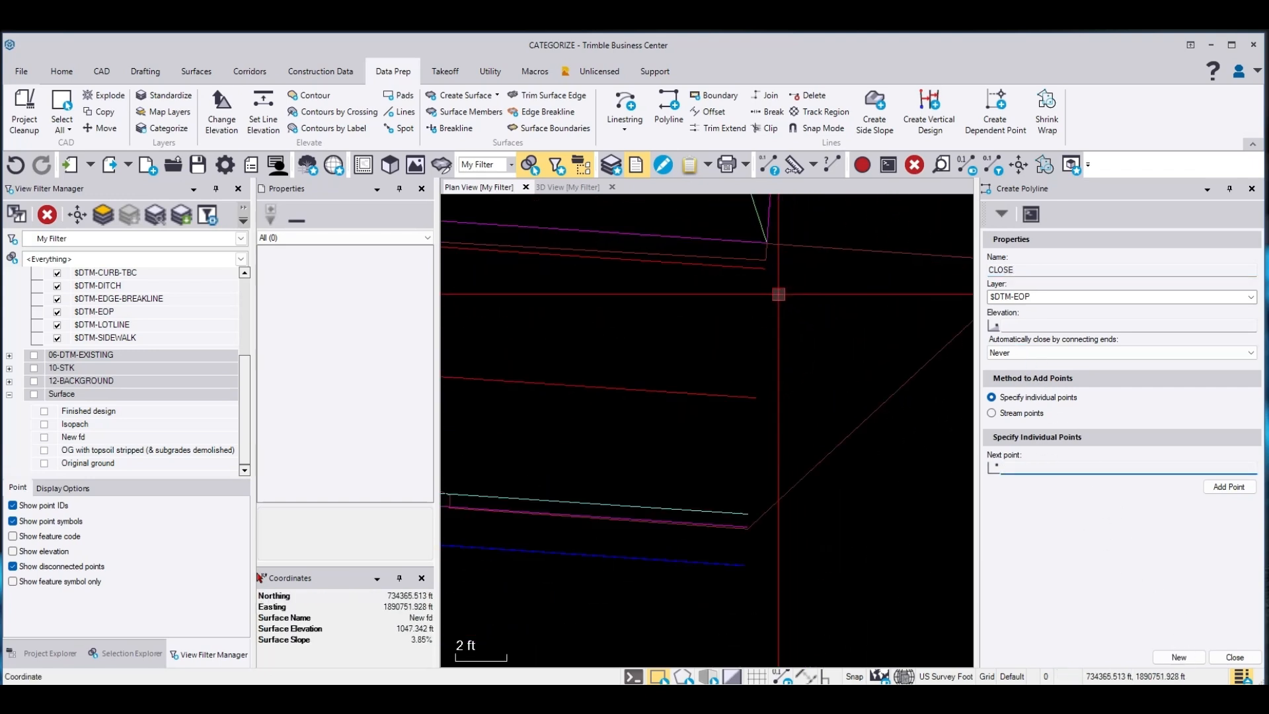
{"action": "right_click", "coordinate": [779, 294]}
{"action": "left_click", "coordinate": [834, 423]}
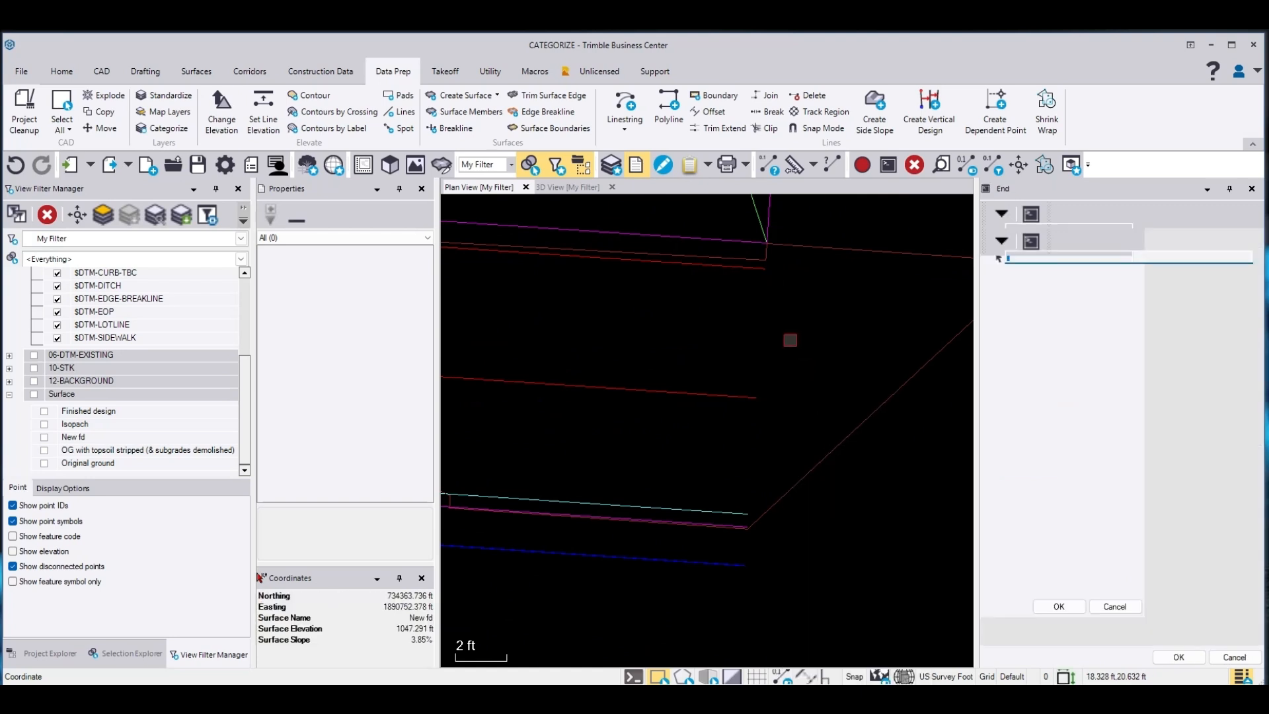
{"action": "left_click", "coordinate": [758, 283]}
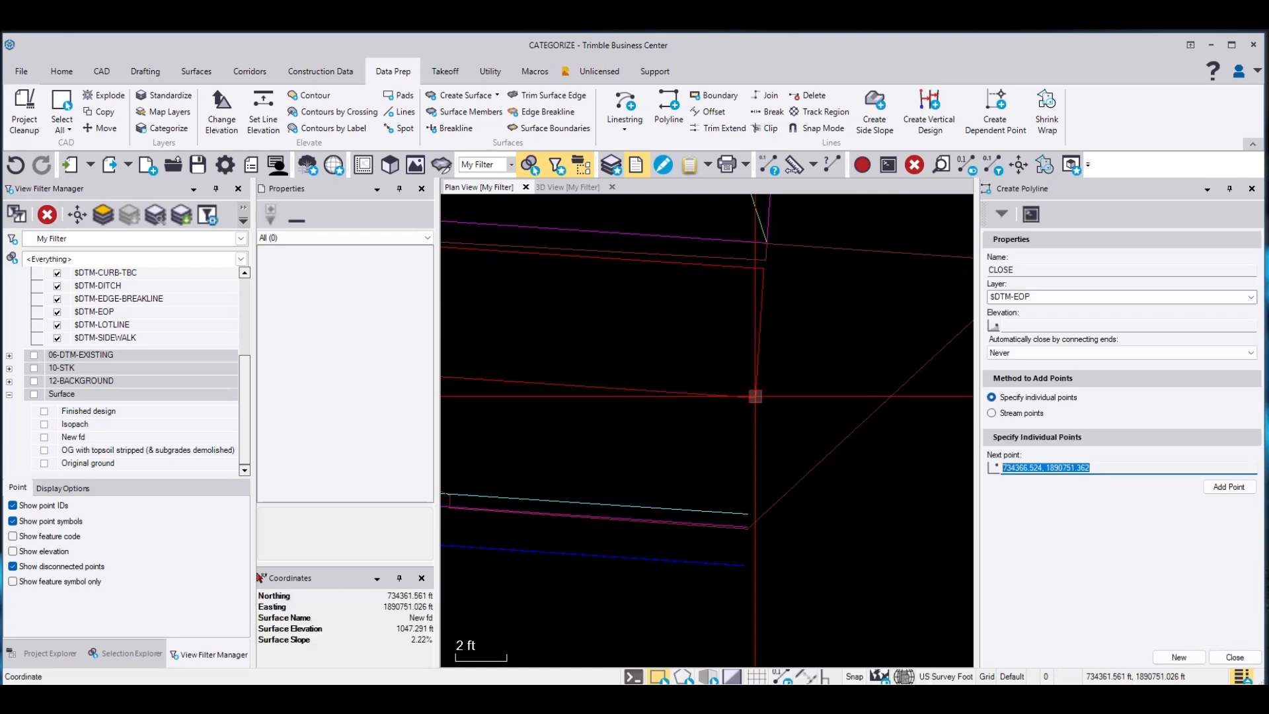
Snap the next polyline points to the ends of the road edge lines across the open gap
{"action": "scroll", "coordinate": [729, 256], "scroll_direction": "down", "scroll_amount": 6}
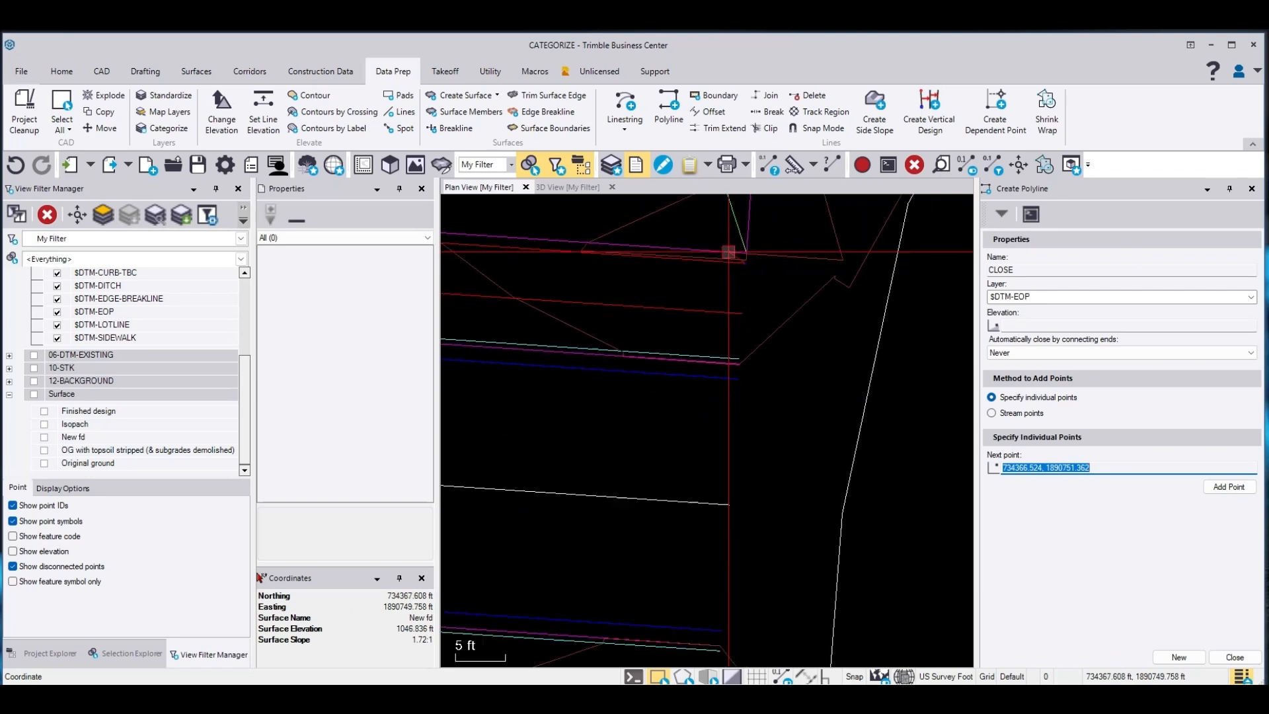
{"action": "scroll", "coordinate": [726, 464], "scroll_direction": "up", "scroll_amount": 4}
{"action": "right_click", "coordinate": [735, 495]}
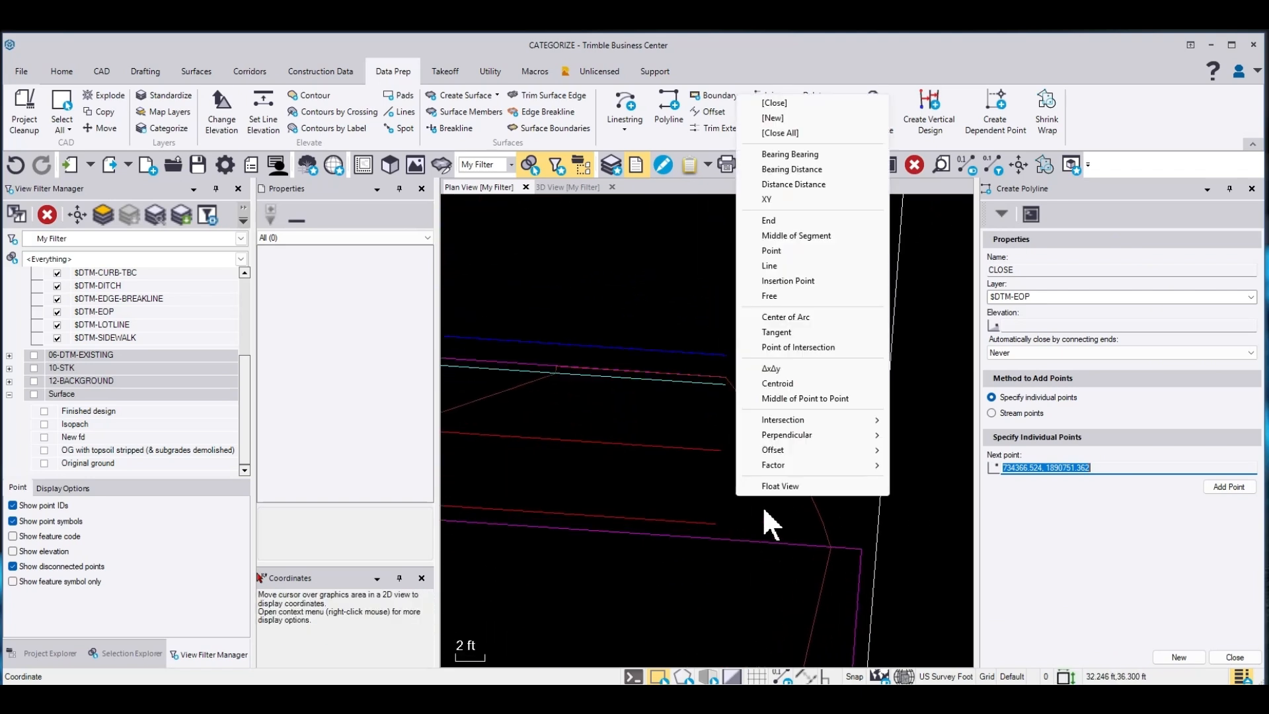
{"action": "left_click", "coordinate": [790, 221]}
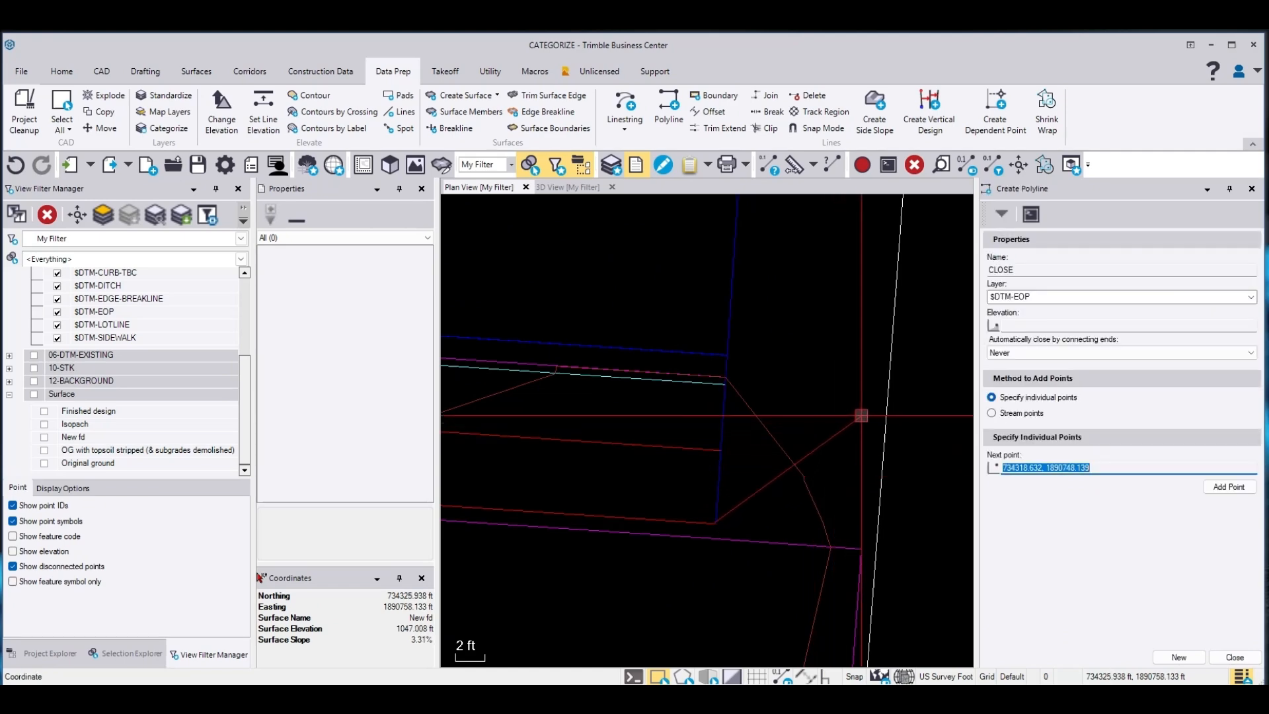
{"action": "scroll", "coordinate": [893, 428], "scroll_direction": "down", "scroll_amount": 5}
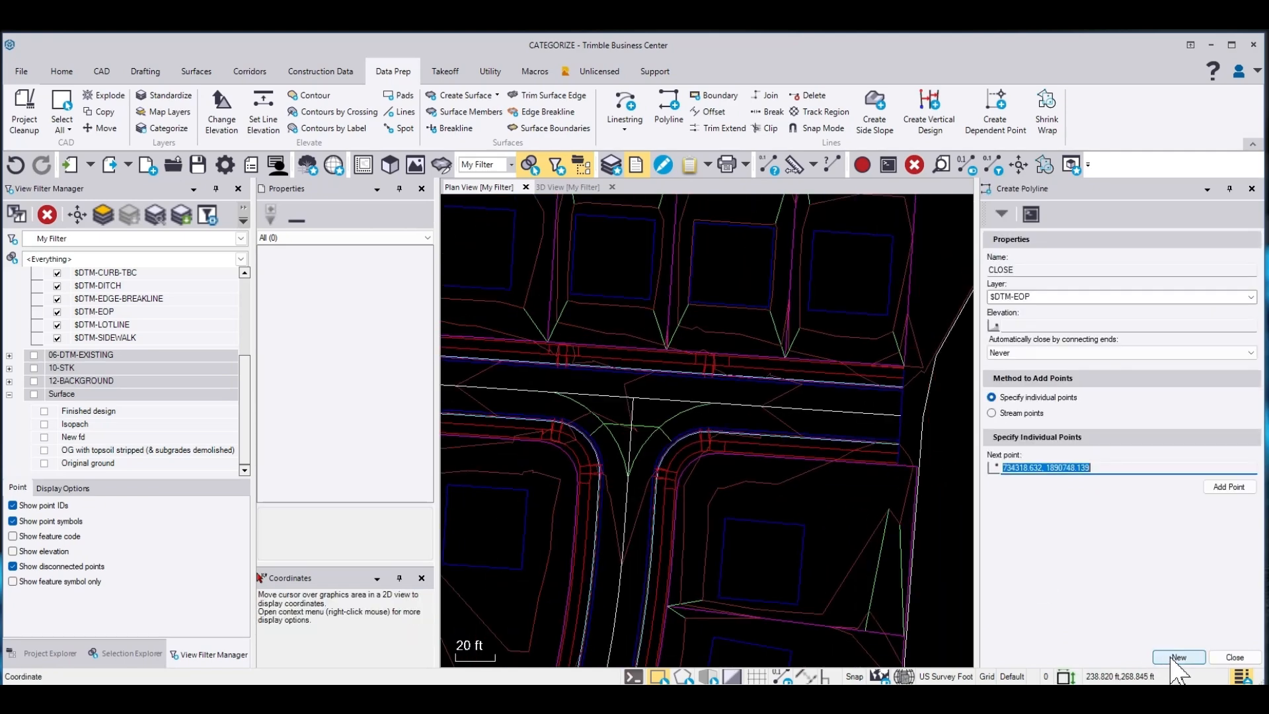
{"action": "scroll", "coordinate": [569, 388], "scroll_direction": "down", "scroll_amount": 5}
{"action": "scroll", "coordinate": [569, 389], "scroll_direction": "up", "scroll_amount": 7}
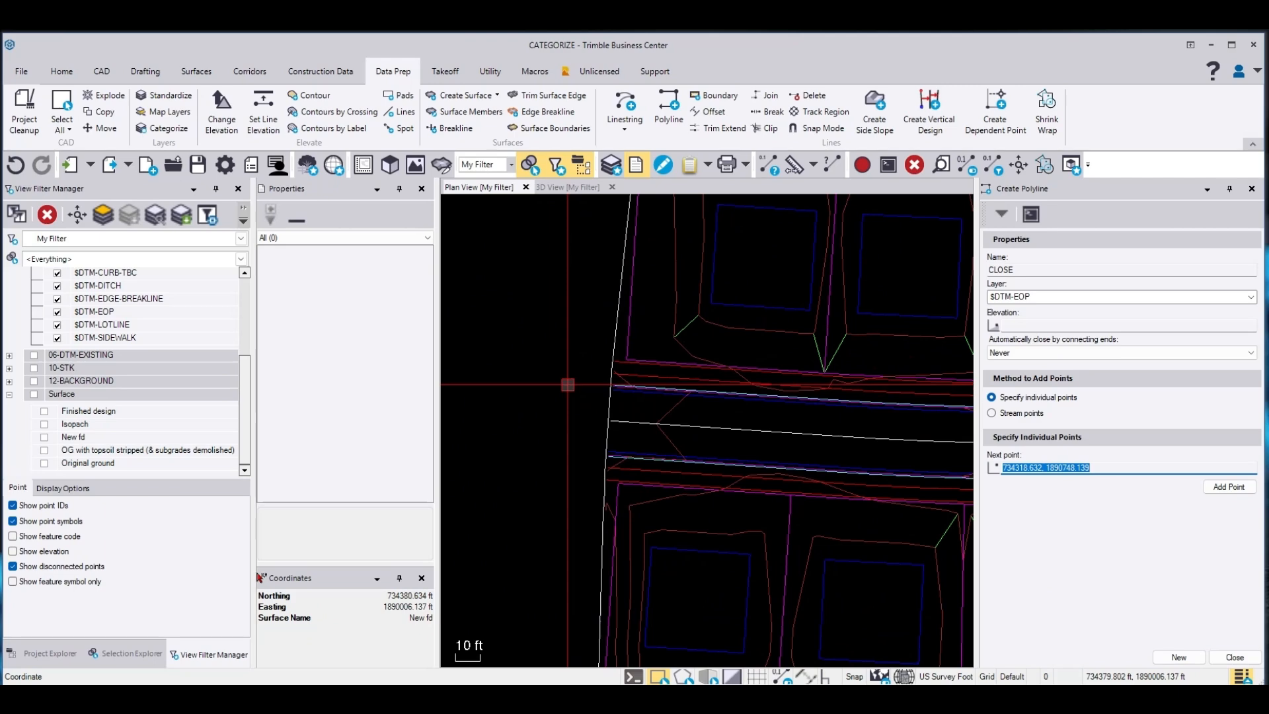
{"action": "scroll", "coordinate": [654, 329], "scroll_direction": "up", "scroll_amount": 2}
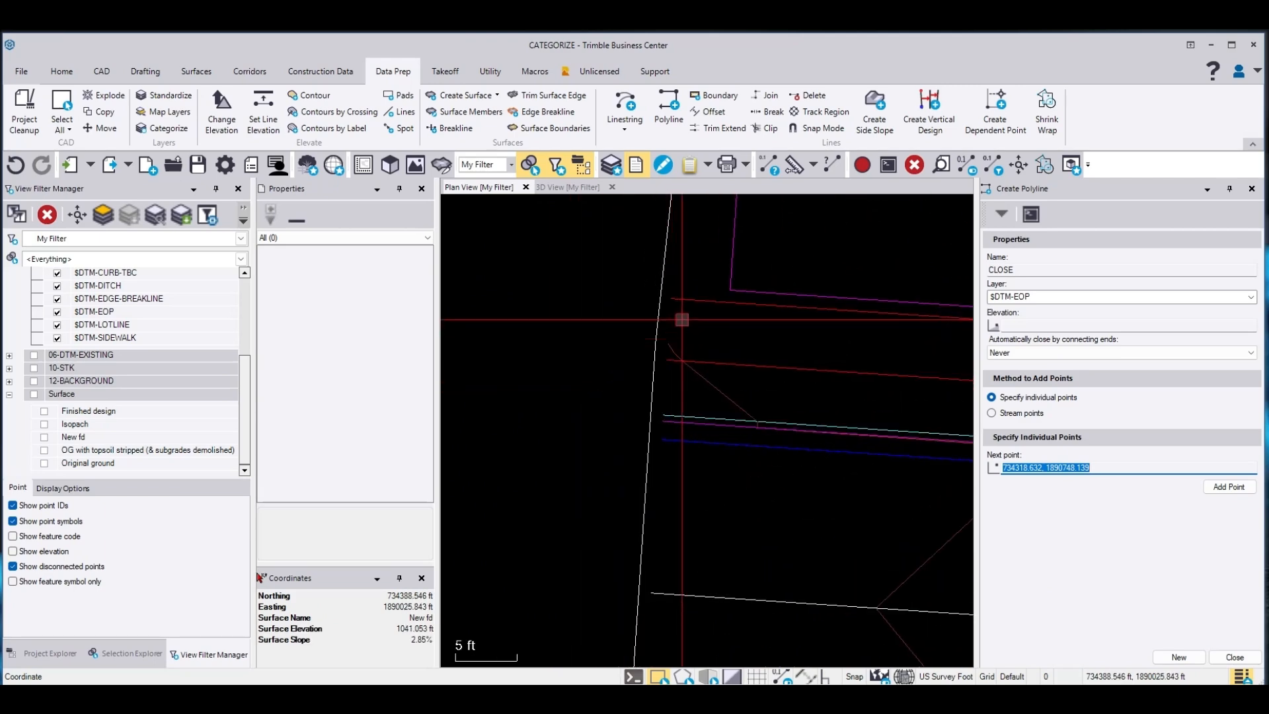
{"action": "right_click", "coordinate": [682, 320]}
{"action": "left_click", "coordinate": [704, 439]}
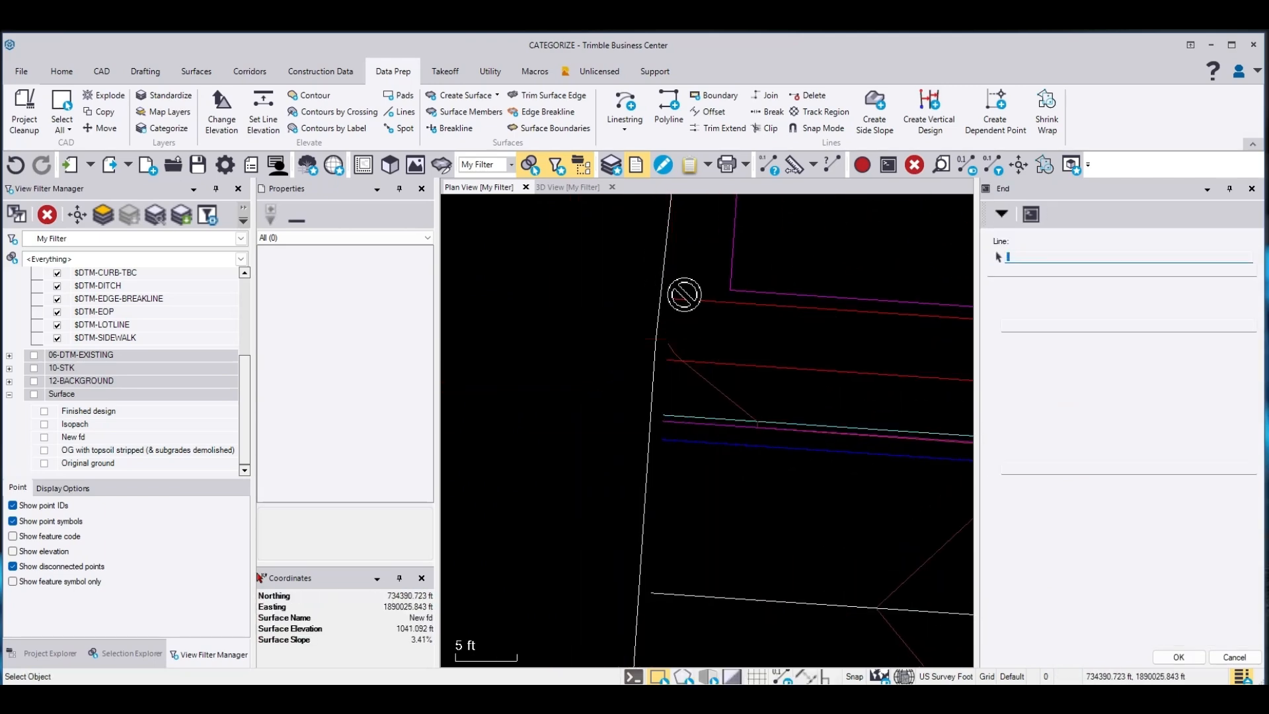
{"action": "left_click", "coordinate": [682, 294]}
Snap the final polyline point to the end of the opposite road edge line and close the command
{"action": "scroll", "coordinate": [686, 287], "scroll_direction": "down", "scroll_amount": 4}
{"action": "scroll", "coordinate": [683, 500], "scroll_direction": "up", "scroll_amount": 4}
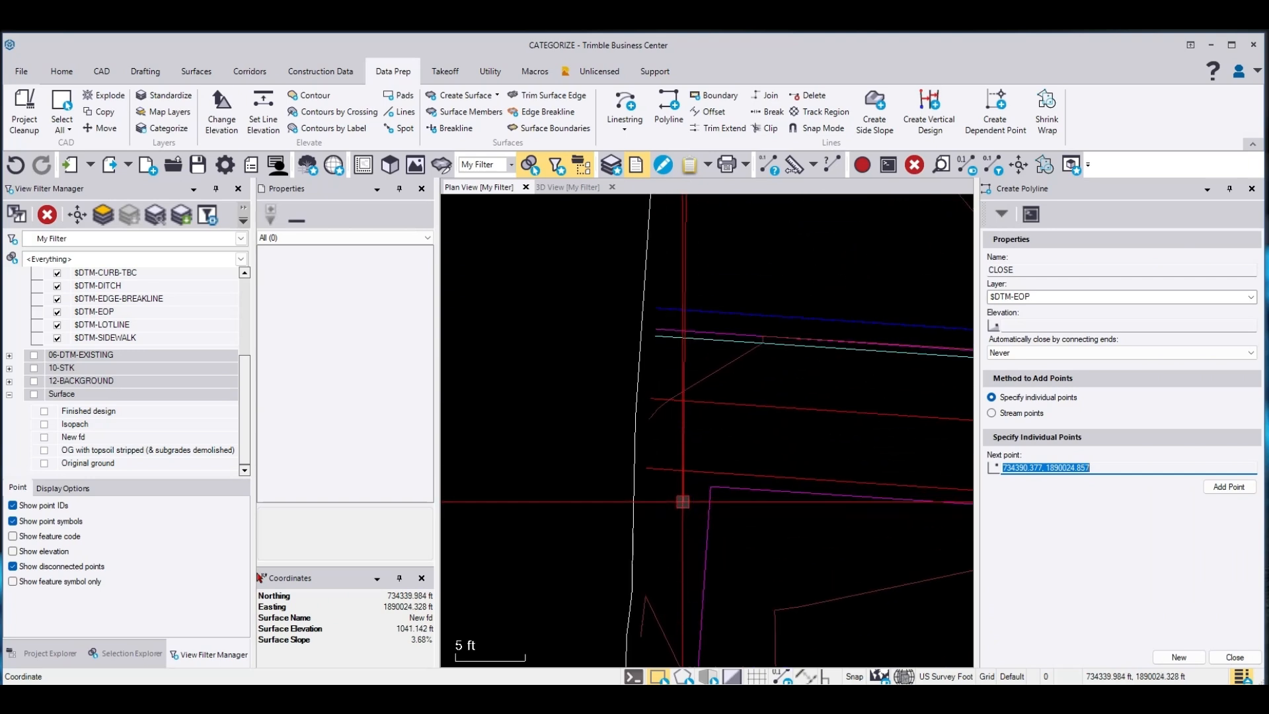
{"action": "right_click", "coordinate": [683, 502]}
{"action": "left_click", "coordinate": [736, 224]}
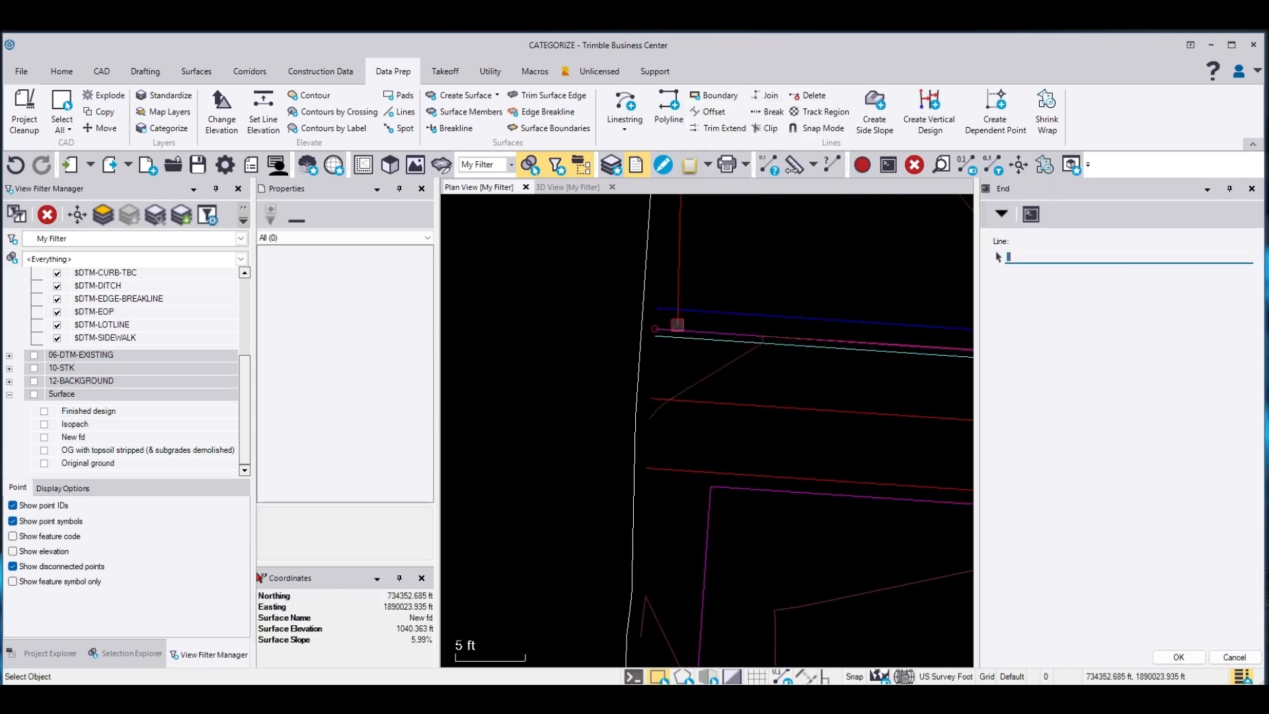
{"action": "left_click", "coordinate": [654, 466]}
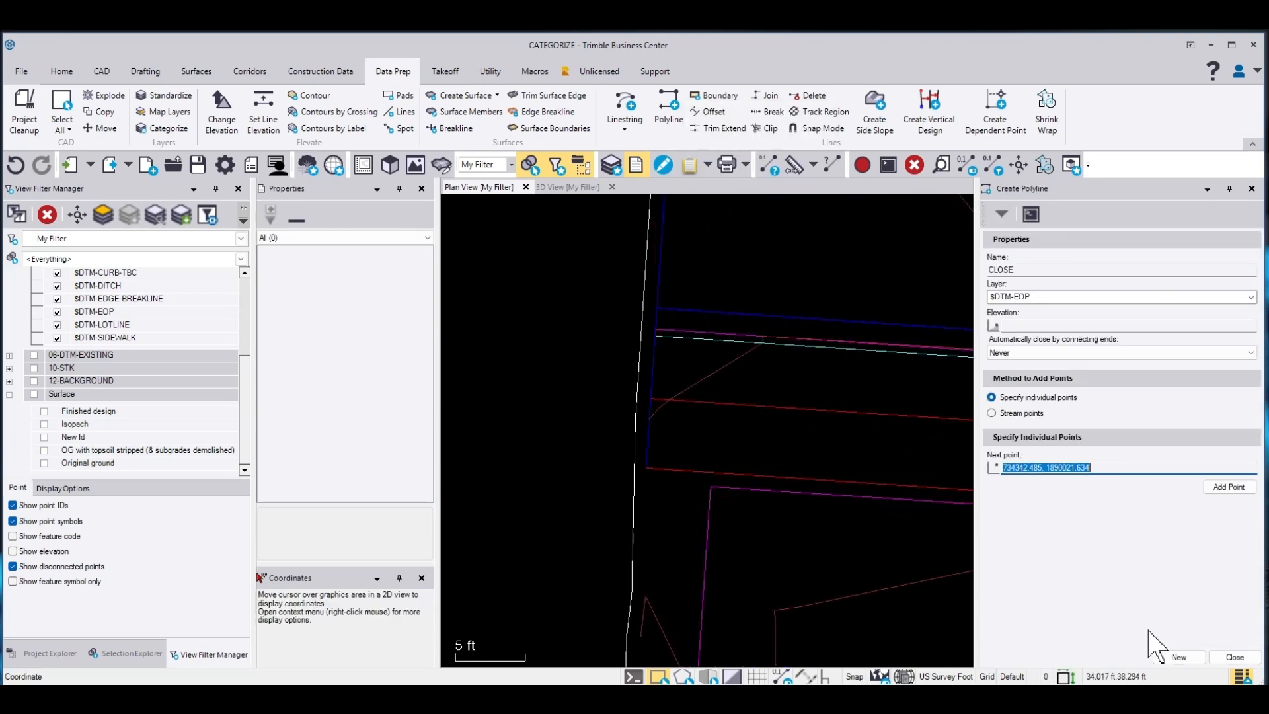
{"action": "left_click", "coordinate": [1236, 658]}
Select the new CLOSE polyline to check its layer and properties, then clear the selection
{"action": "scroll", "coordinate": [632, 395], "scroll_direction": "down", "scroll_amount": 5}
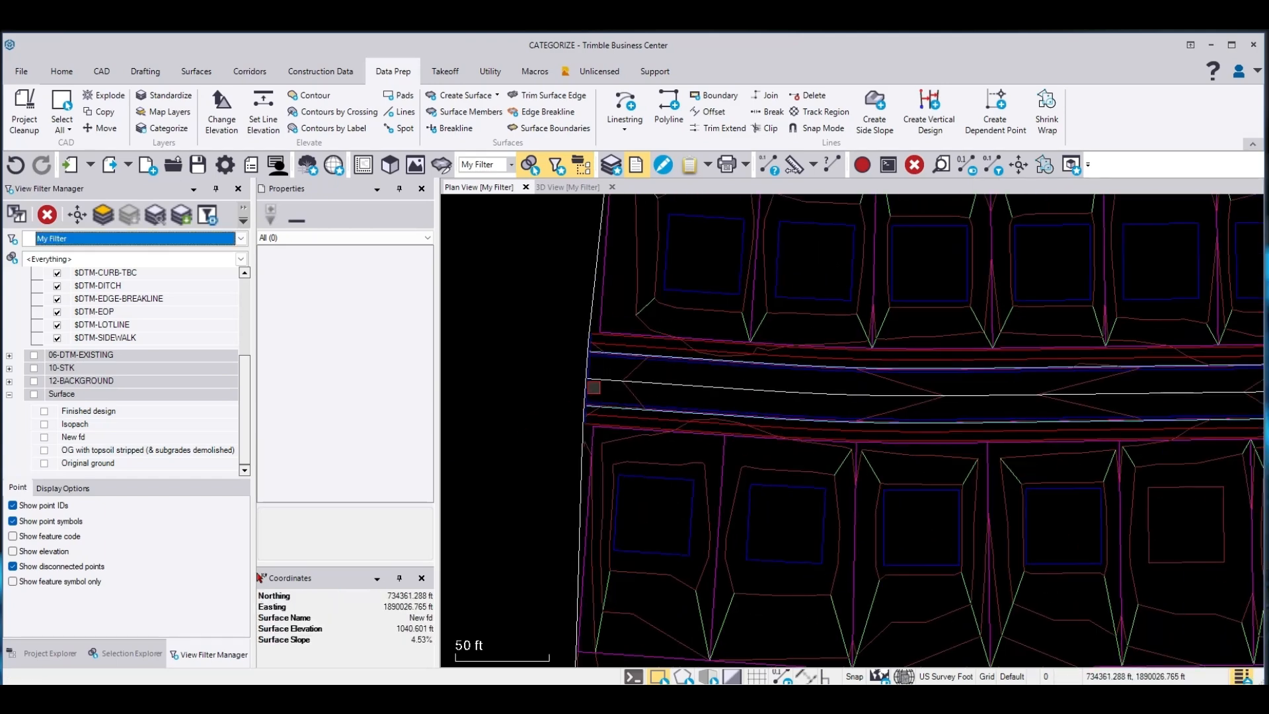
{"action": "scroll", "coordinate": [594, 398], "scroll_direction": "up", "scroll_amount": 4}
{"action": "left_click", "coordinate": [549, 260]}
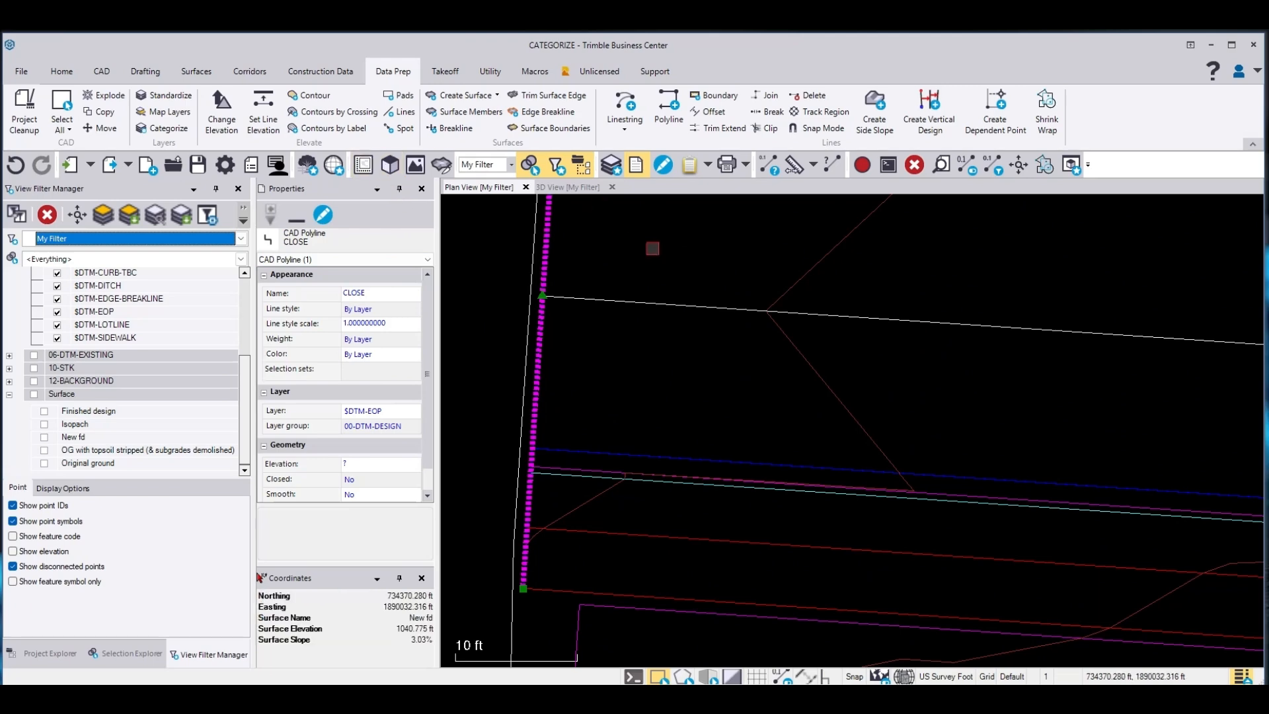
{"action": "key", "text": "Escape"}
{"action": "scroll", "coordinate": [661, 396], "scroll_direction": "down", "scroll_amount": 2}
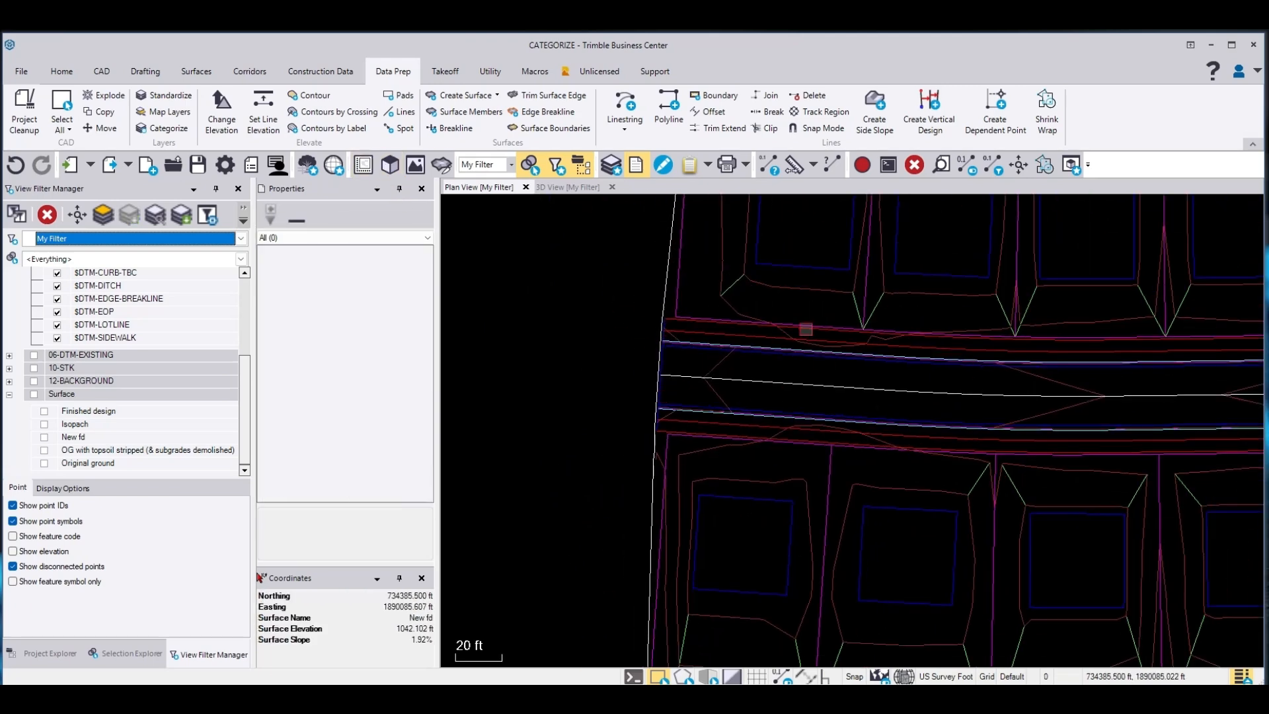
{"action": "scroll", "coordinate": [791, 327], "scroll_direction": "down", "scroll_amount": 6}
{"action": "middle_click_drag", "start_coordinate": [880, 403], "coordinate": [863, 321]}
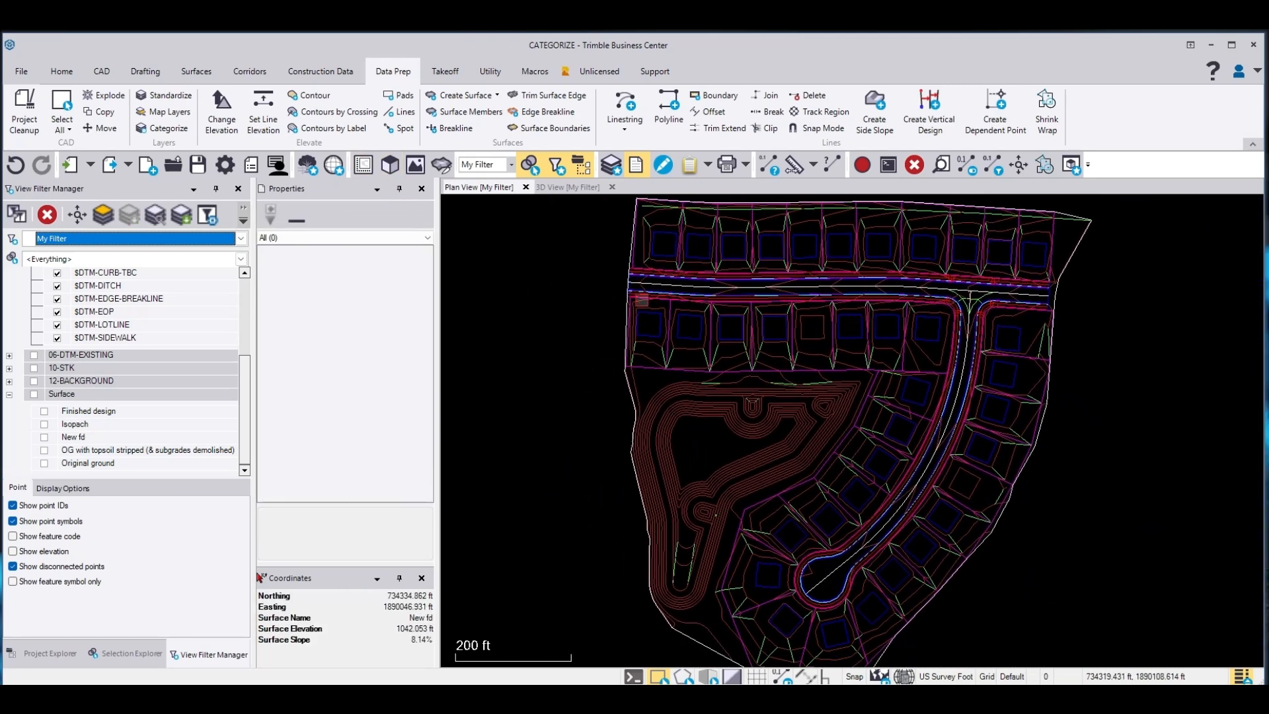